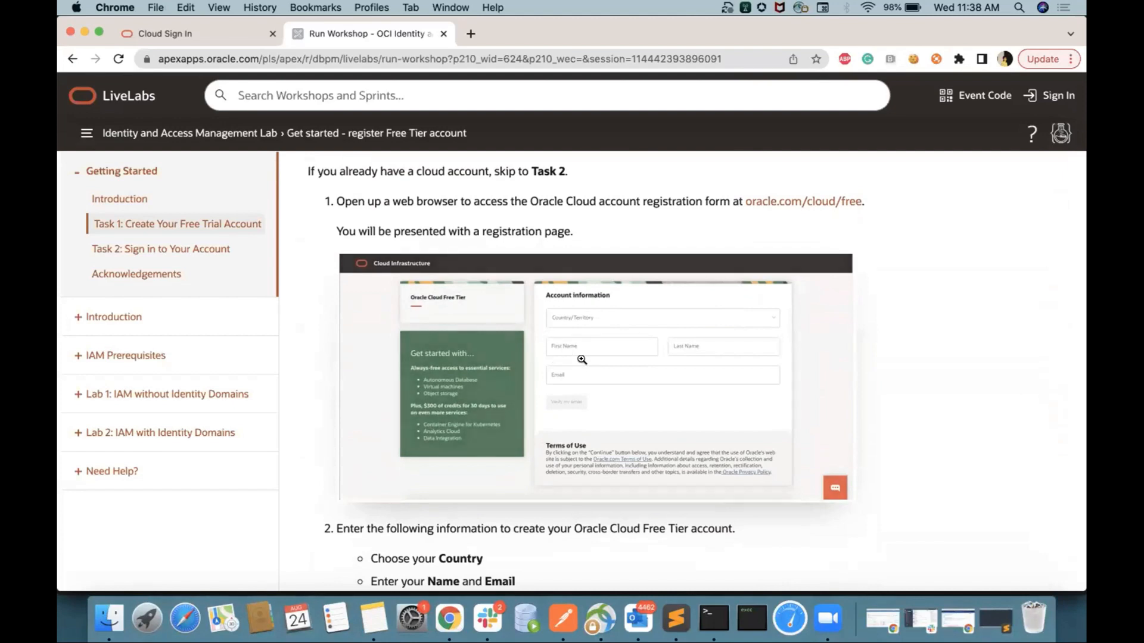
- View the registration form and verification email screenshots enlarged, then close each
left_click(578, 357)
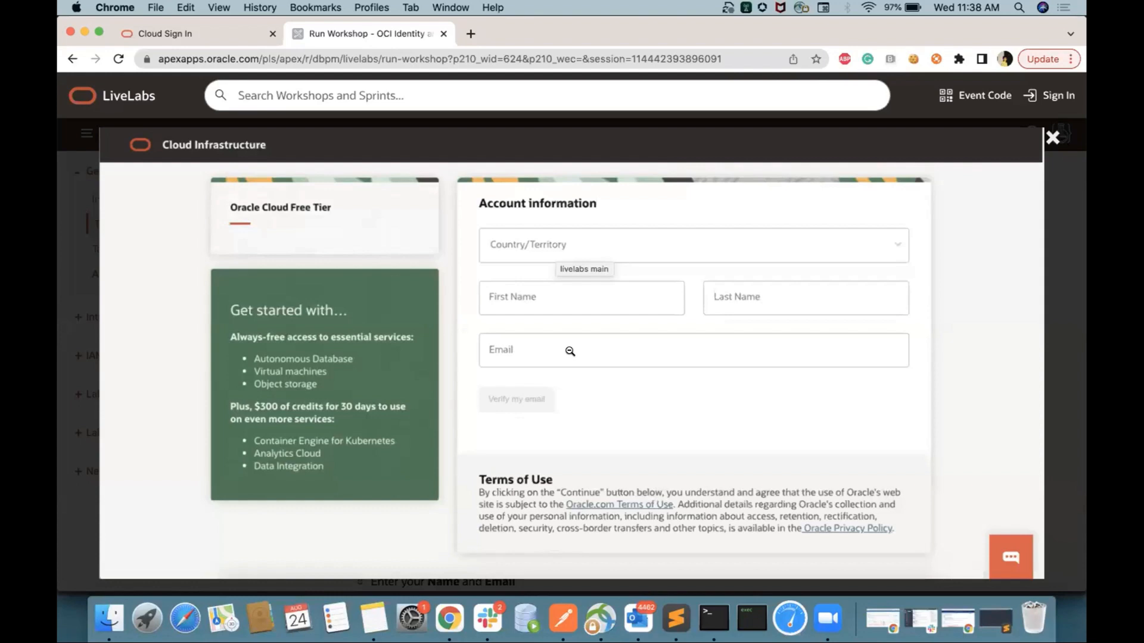
left_click(1049, 137)
scroll(572, 408, "down", 10)
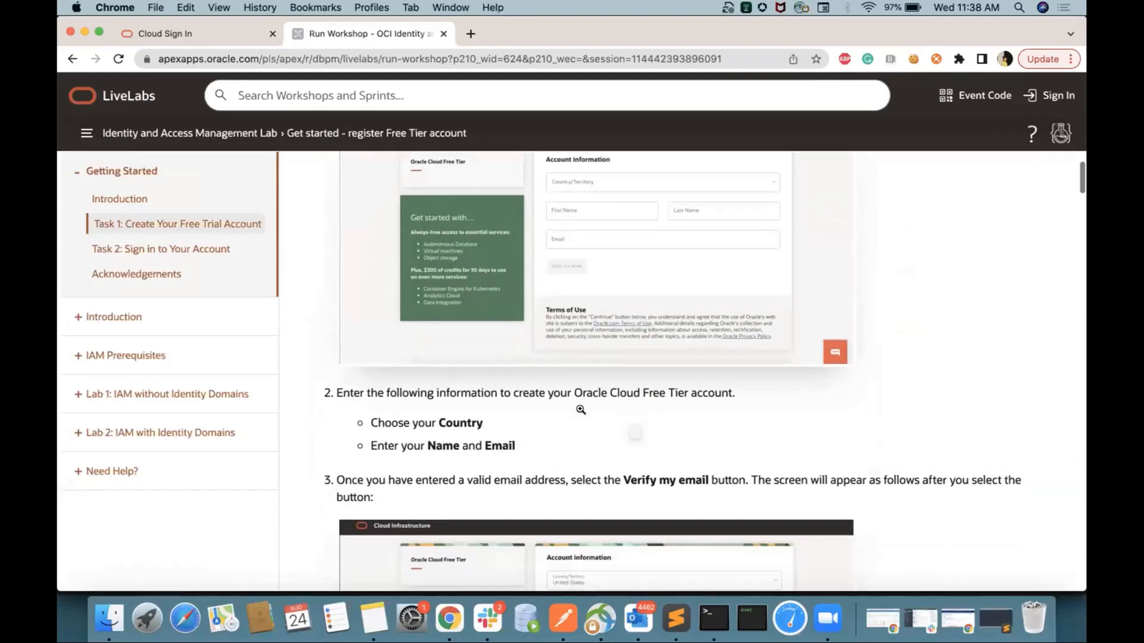
scroll(581, 409, "down", 4)
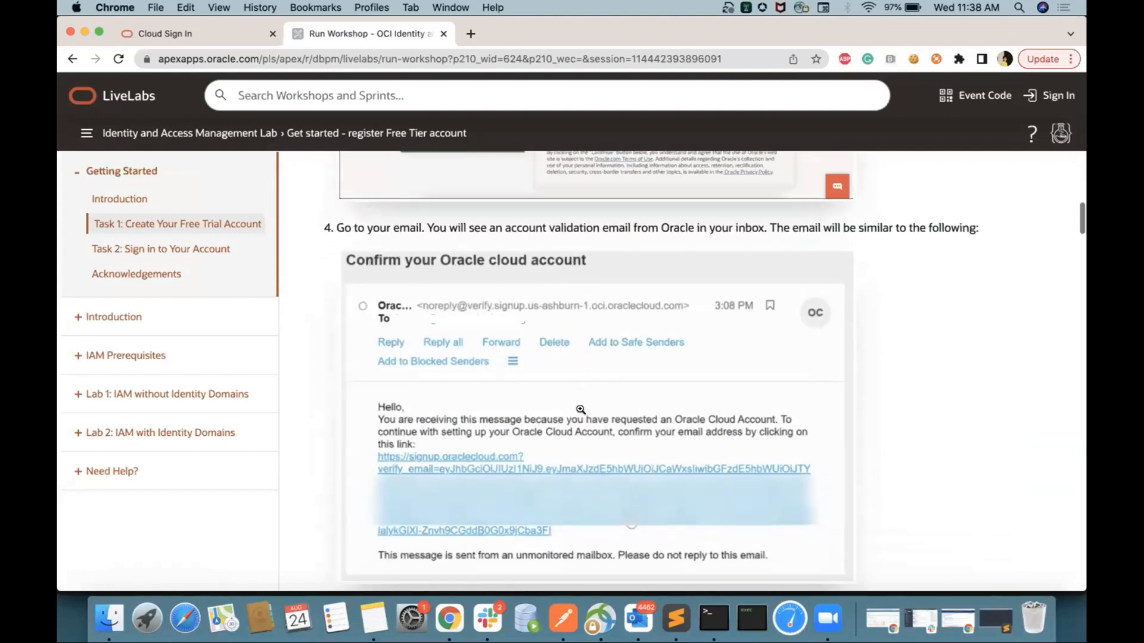
left_click(567, 359)
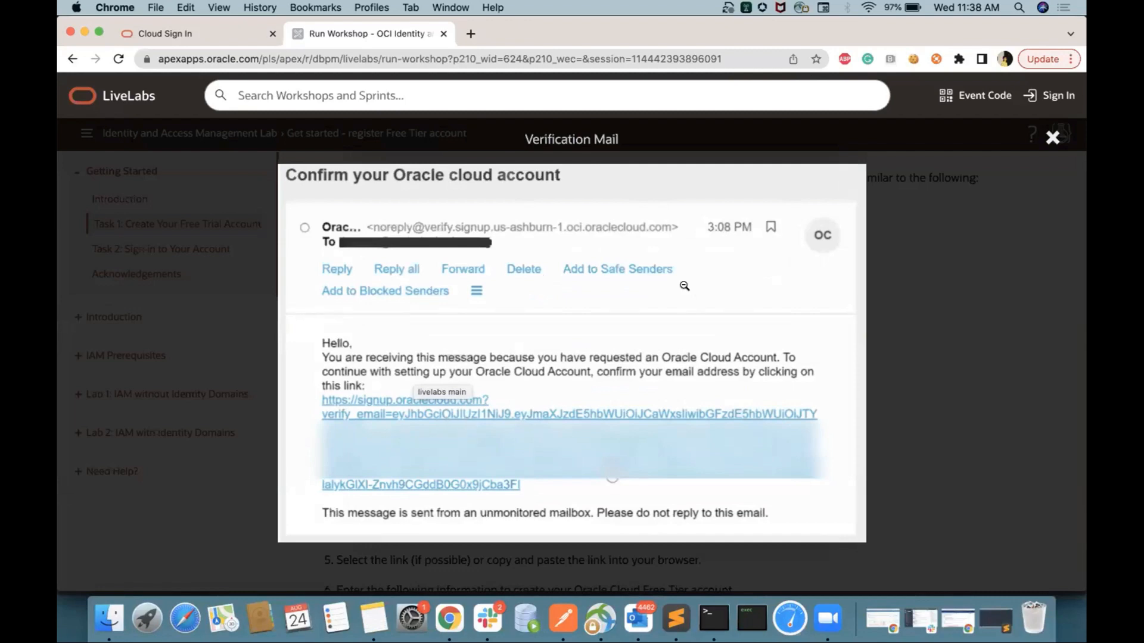
left_click(1052, 144)
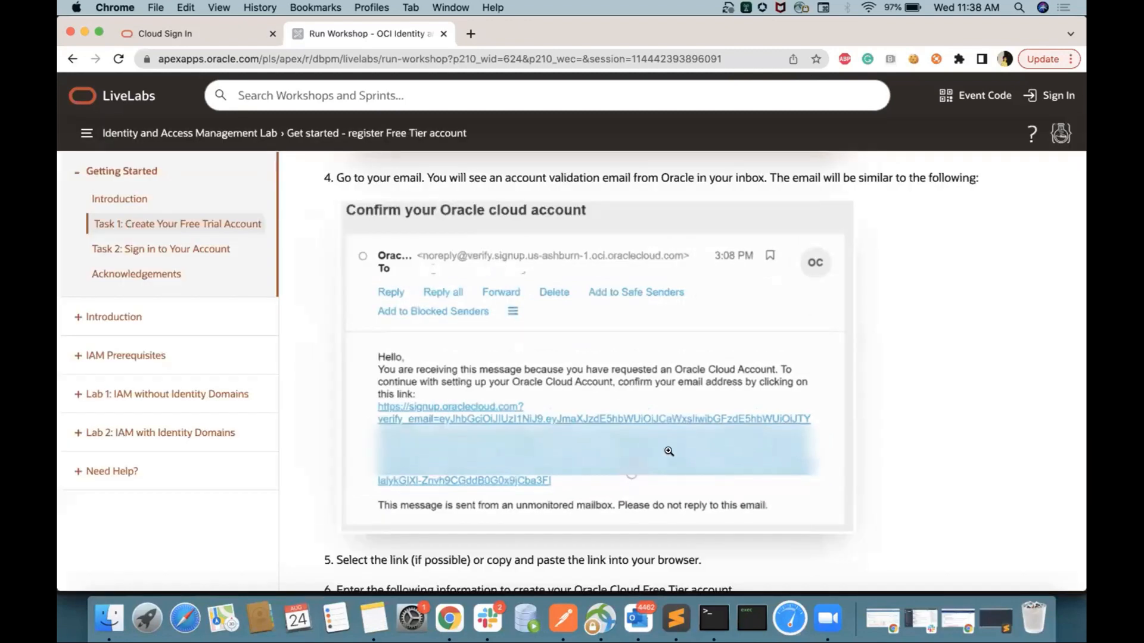
- Enlarge and close the Account information form screenshot, moving on to step 7
scroll(679, 474, "down", 10)
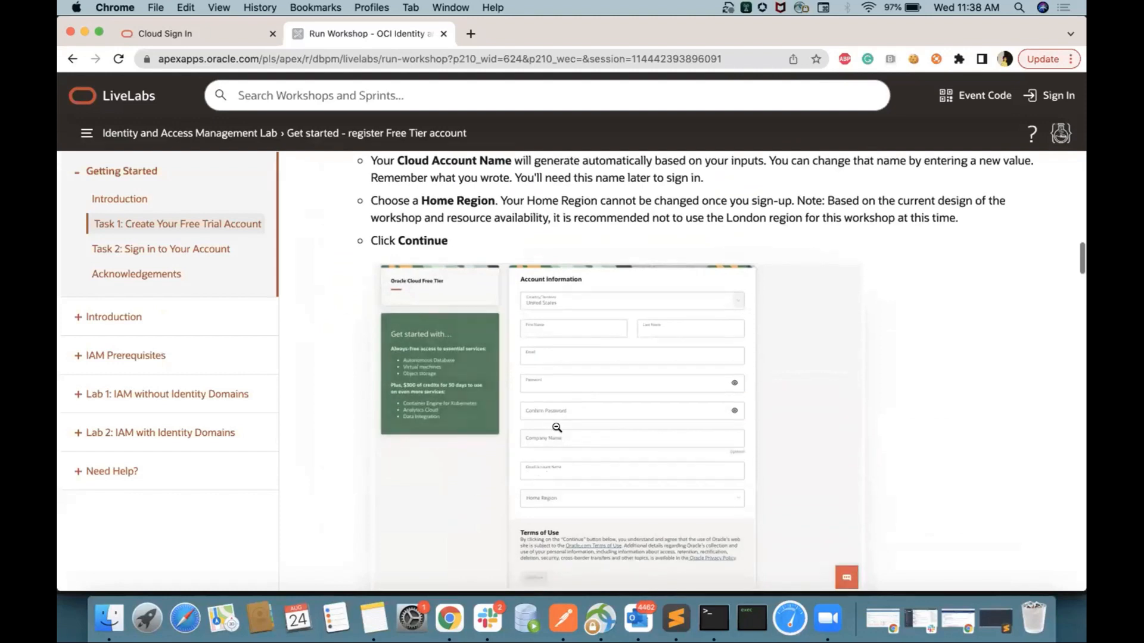
left_click(554, 426)
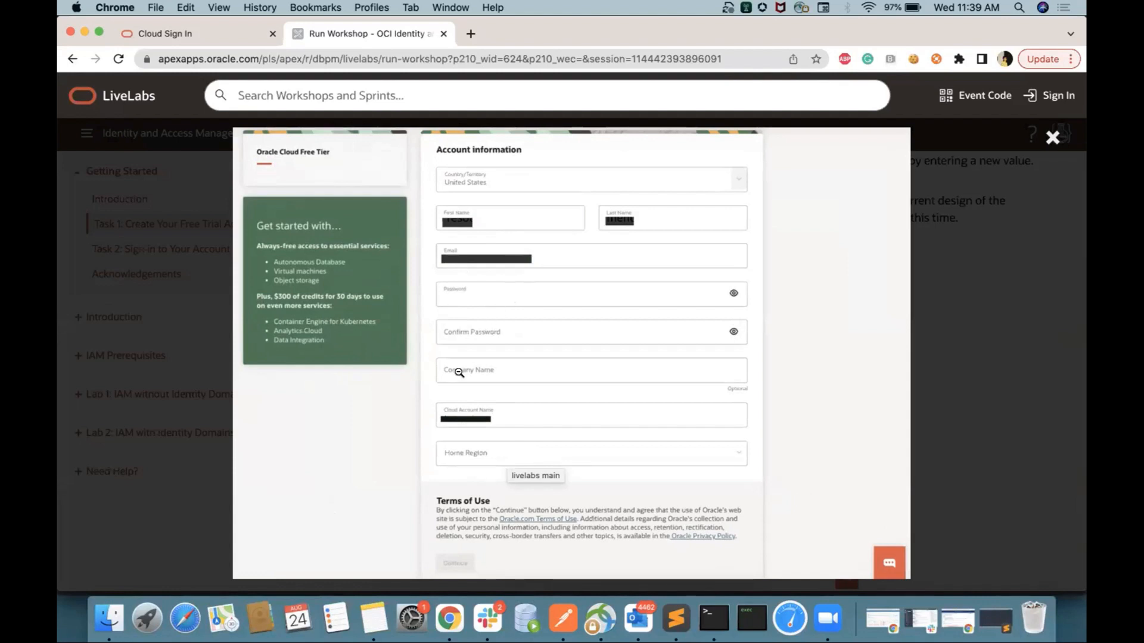
scroll(460, 418, "down", 2)
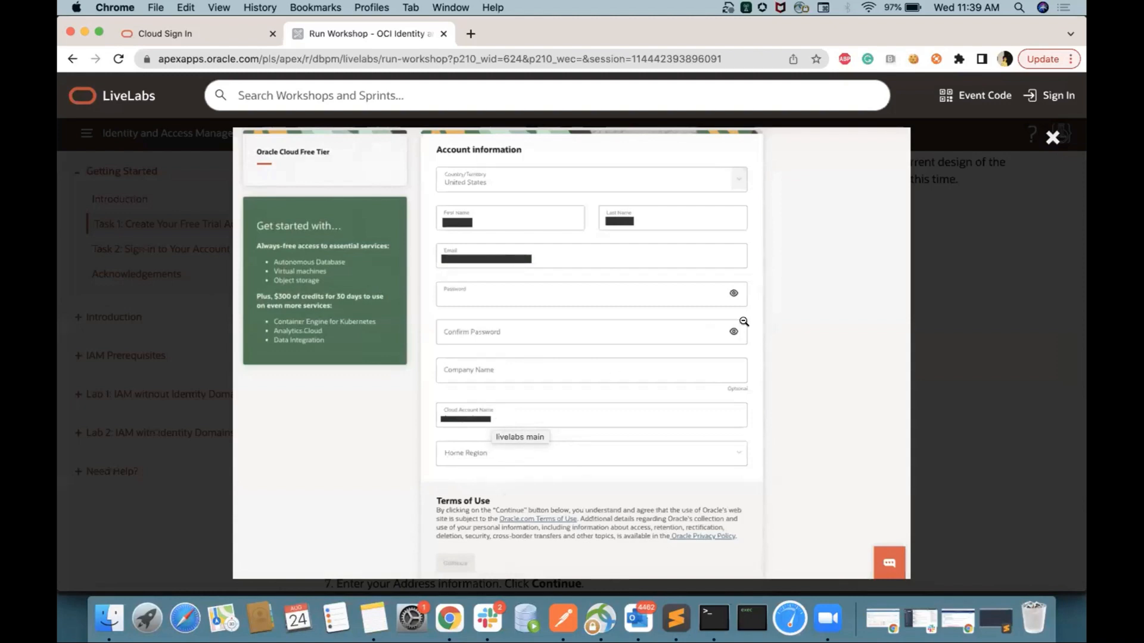
left_click(1052, 137)
scroll(689, 378, "down", 10)
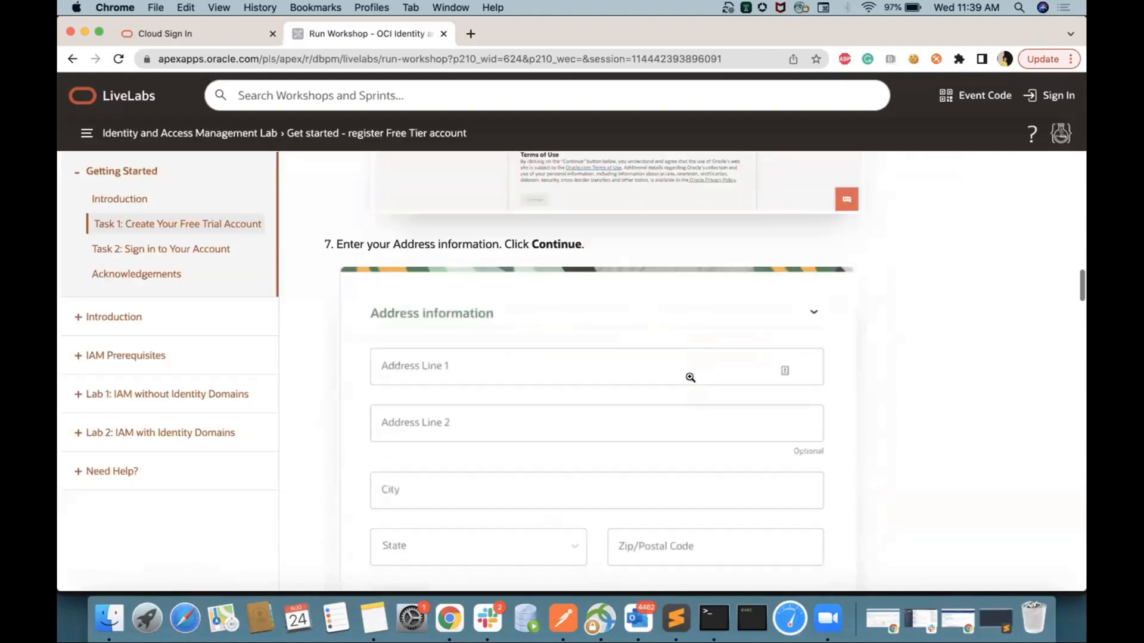
- Enlarge and close the address, mobile verification and code verification screenshots, reaching step 10
left_click(602, 353)
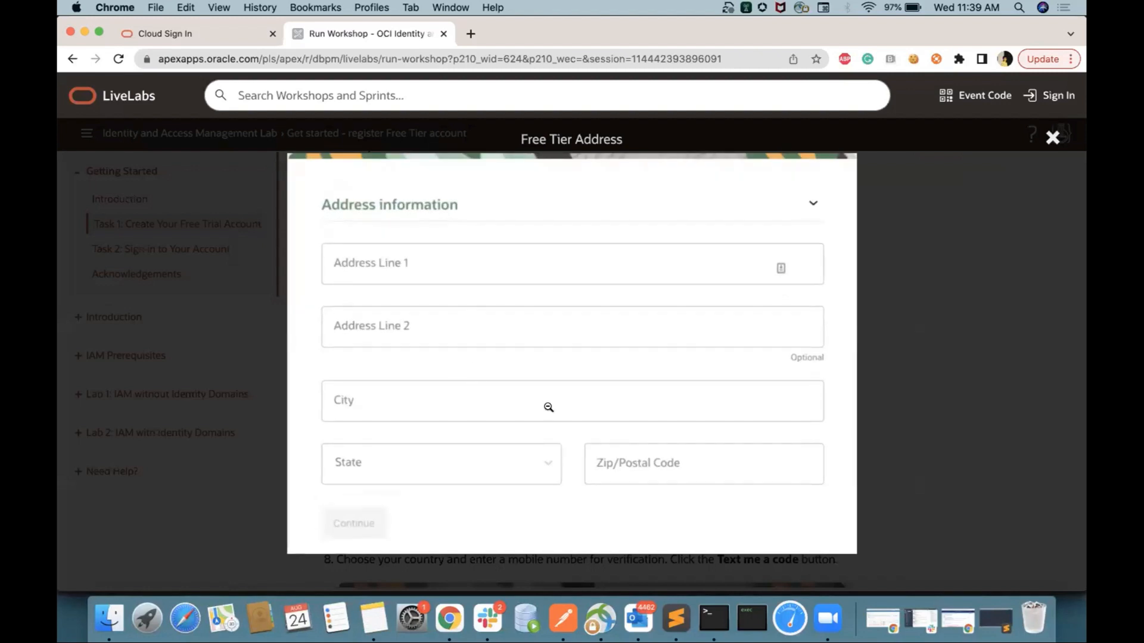
left_click(1068, 137)
scroll(640, 444, "down", 5)
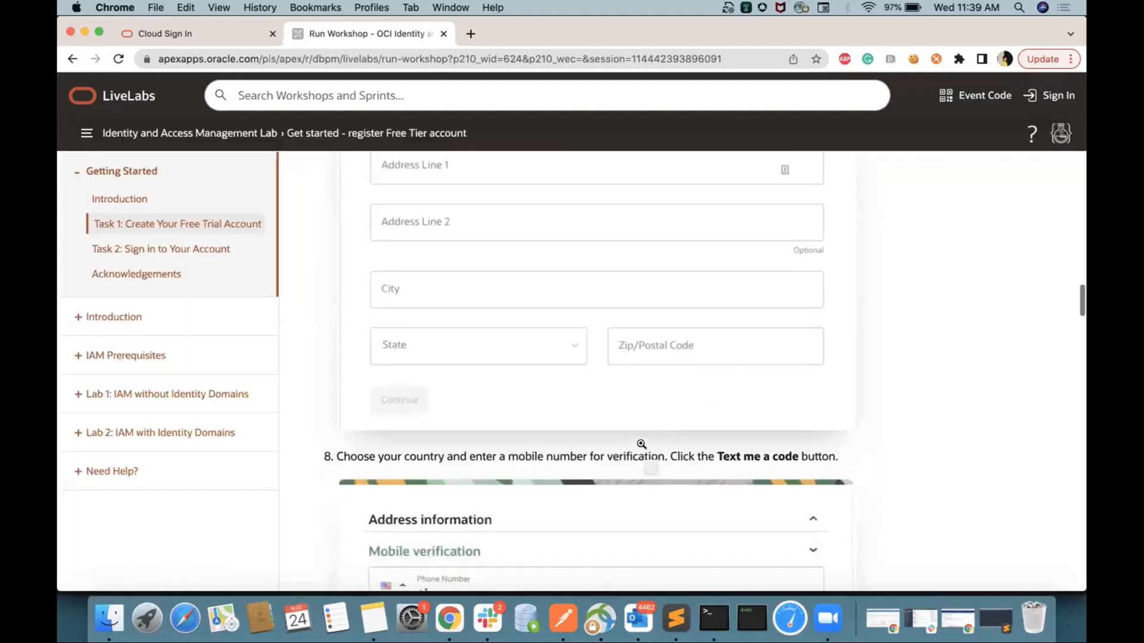
scroll(641, 444, "down", 1)
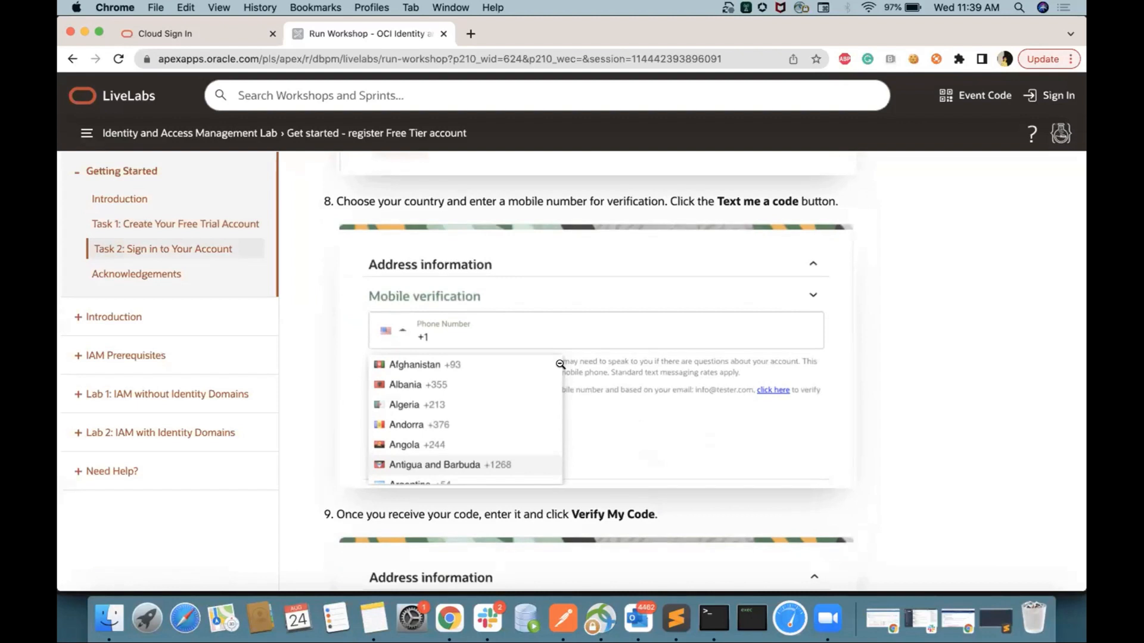
left_click(560, 364)
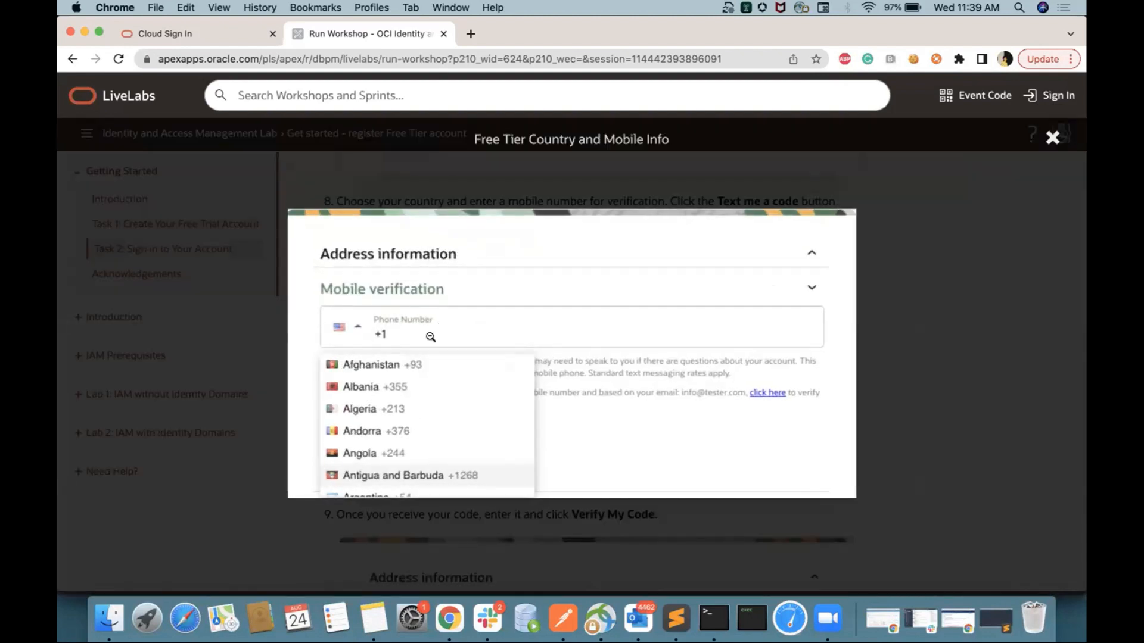
left_click(1052, 139)
scroll(707, 414, "down", 5)
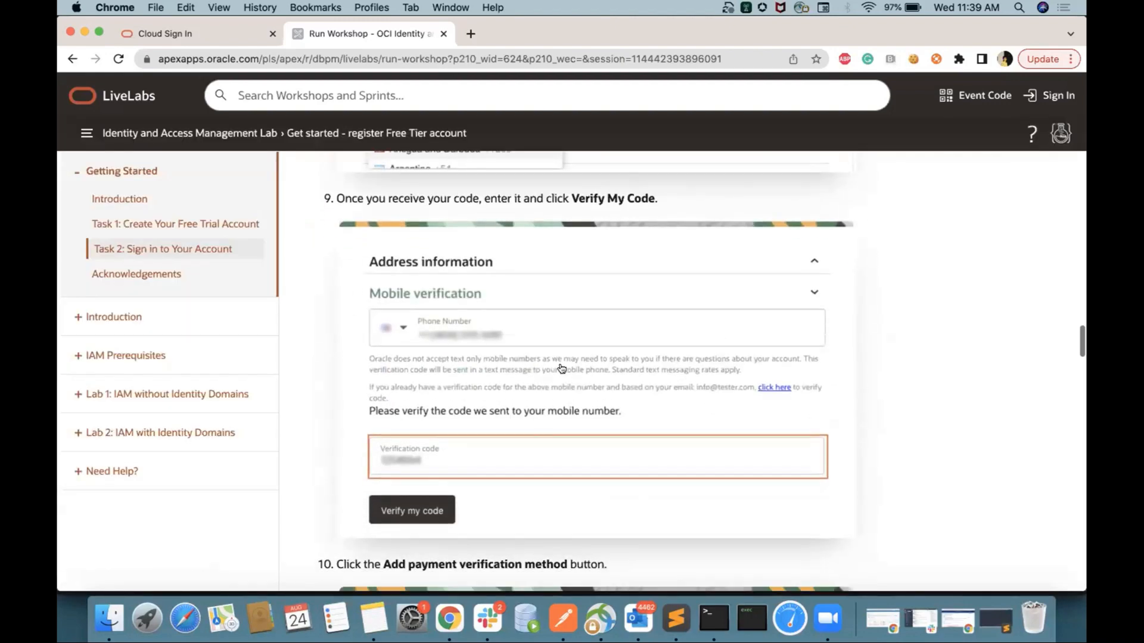
left_click(560, 364)
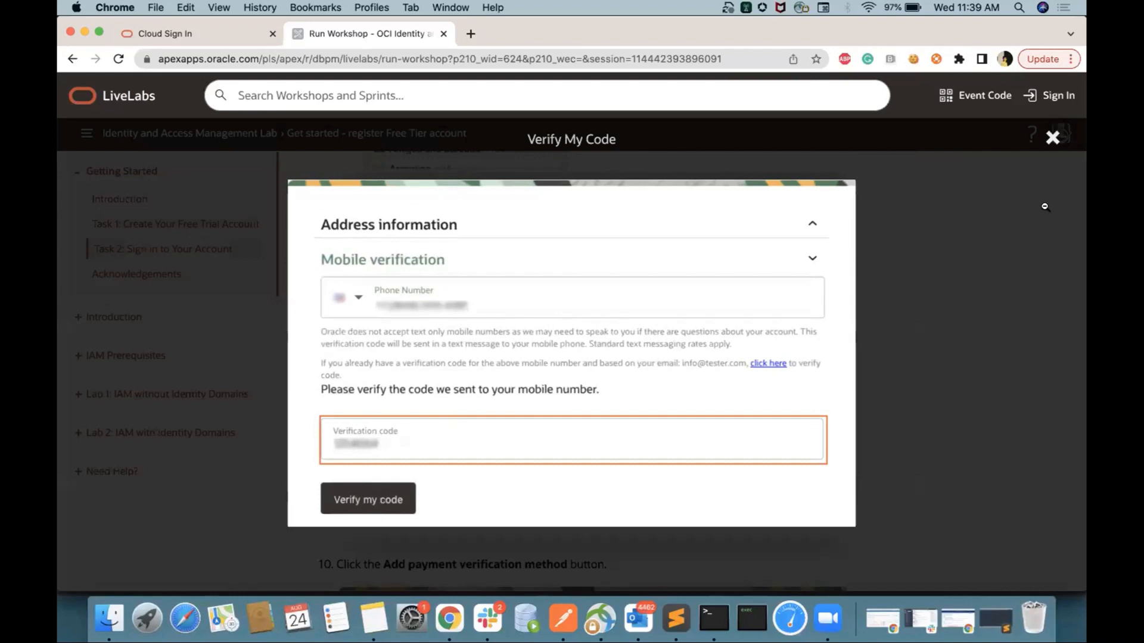
left_click(1053, 141)
scroll(676, 417, "down", 5)
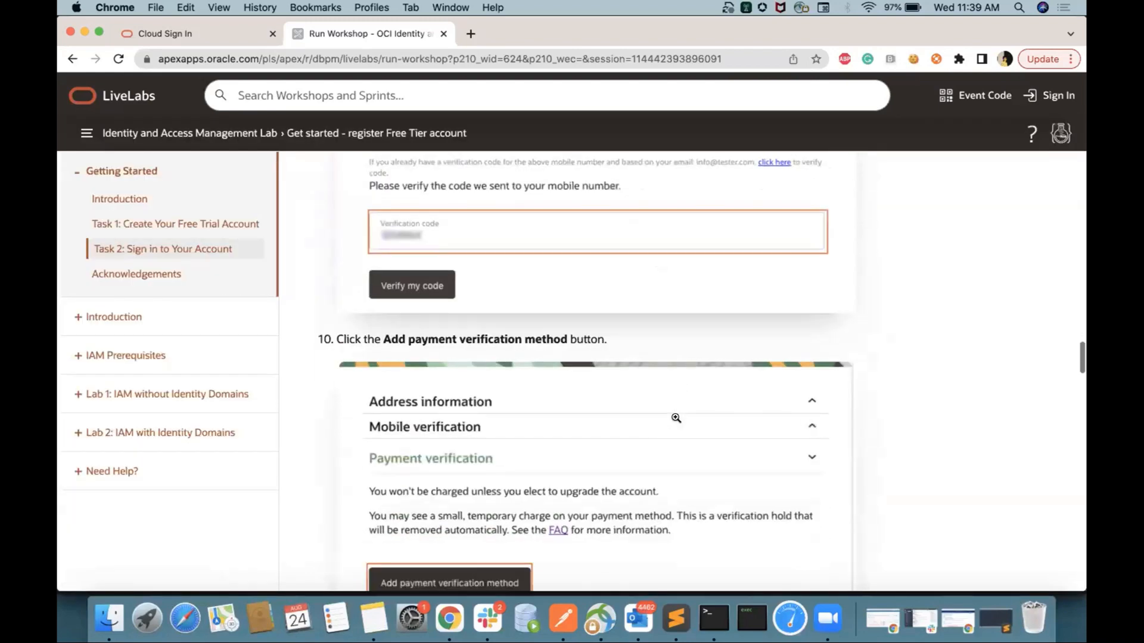
scroll(639, 418, "down", 3)
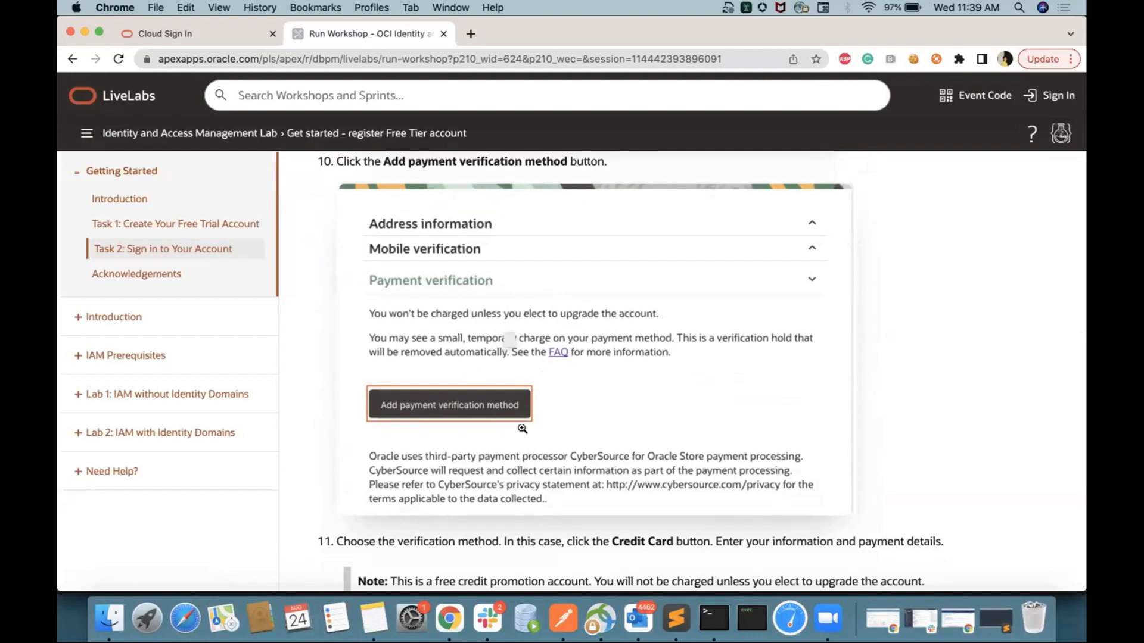
- Scroll through Task 2's account-ready email screenshot to its Access and Order Details
scroll(523, 429, "down", 1)
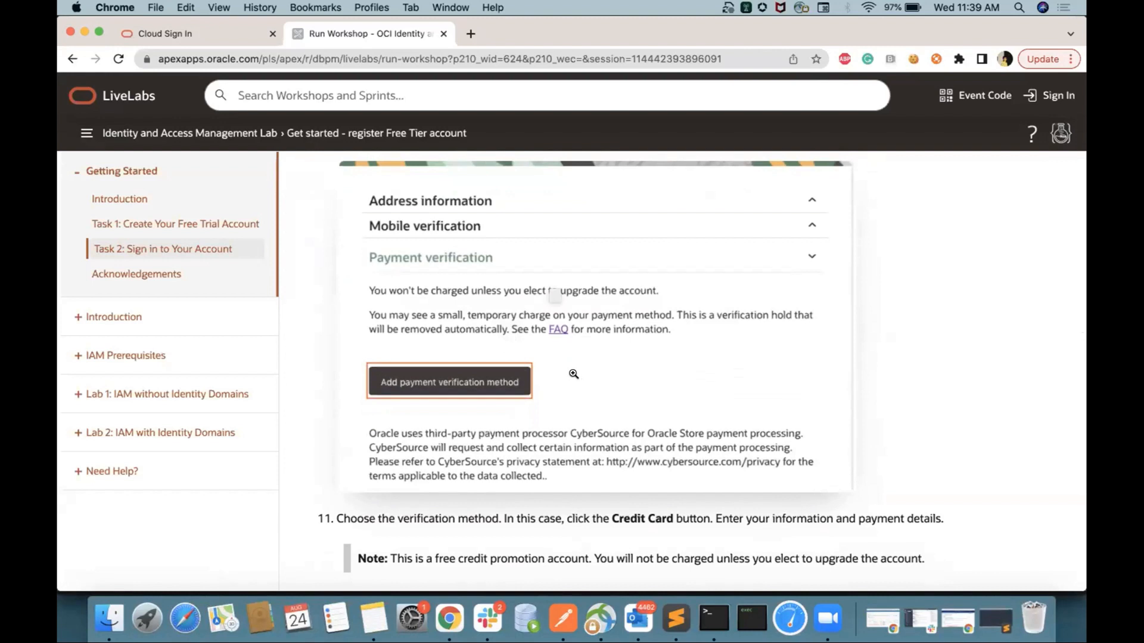
scroll(573, 373, "down", 1)
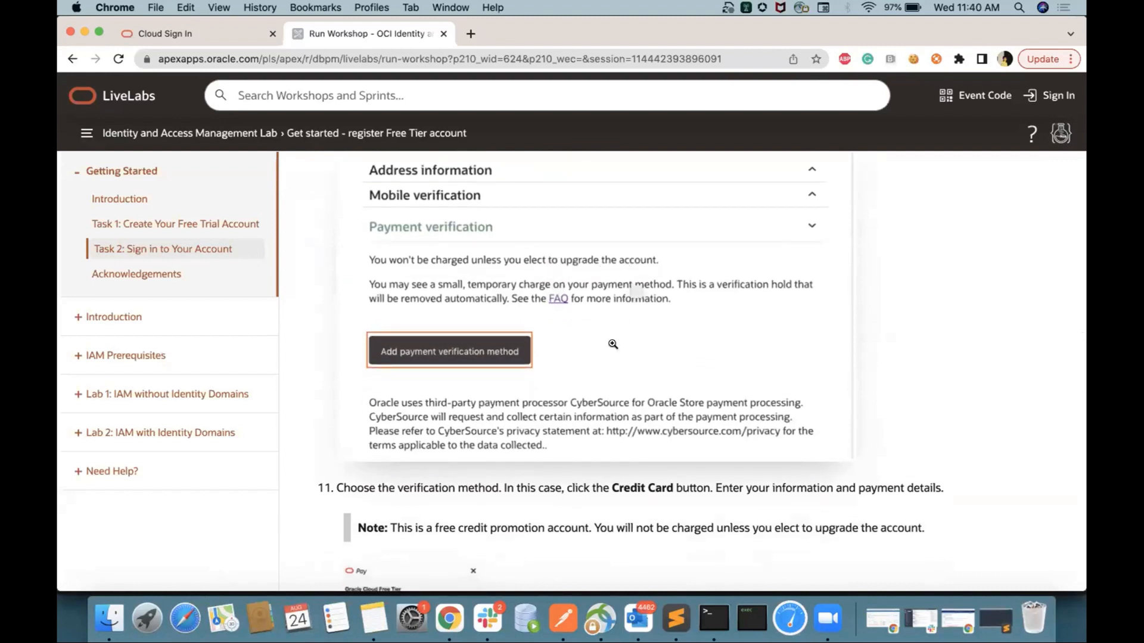
scroll(600, 367, "down", 2)
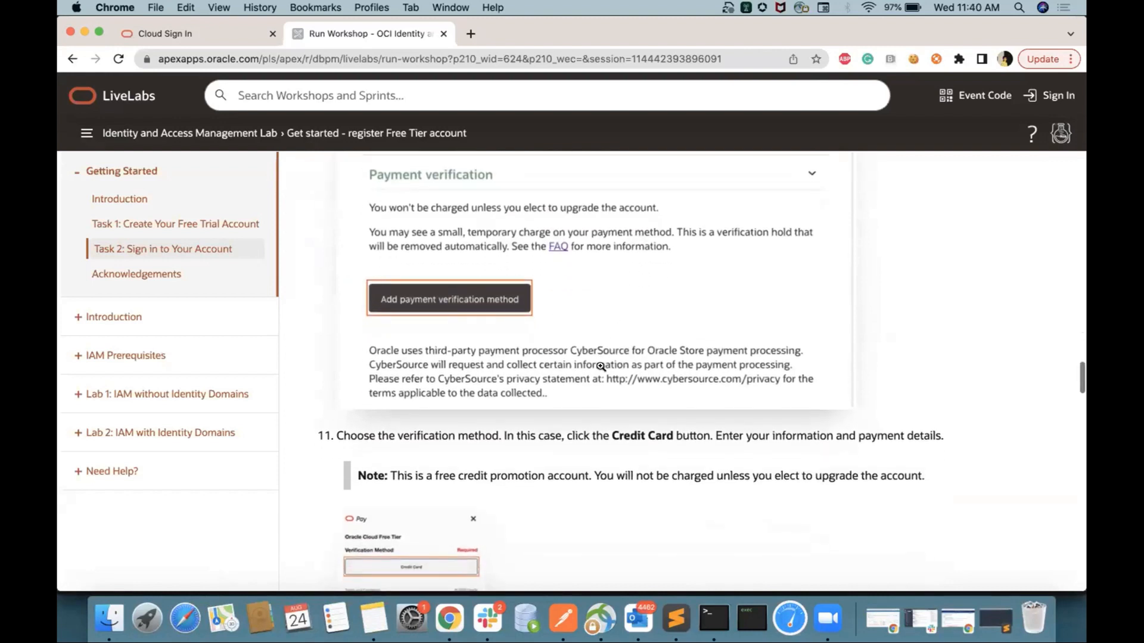
scroll(600, 367, "down", 1)
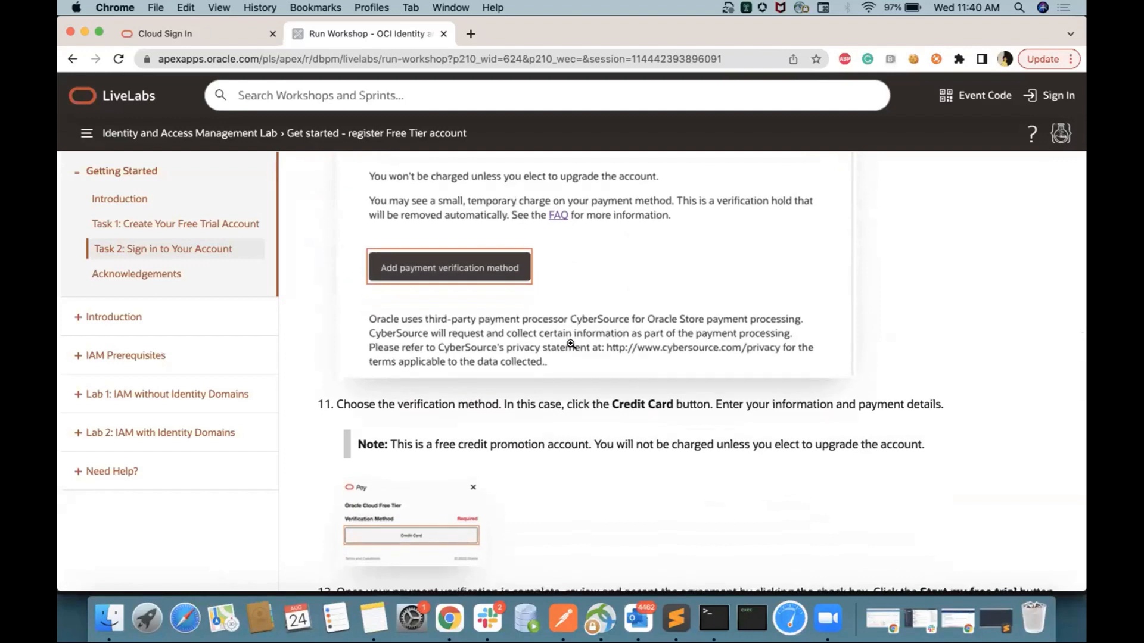
scroll(570, 344, "down", 3)
scroll(571, 344, "down", 7)
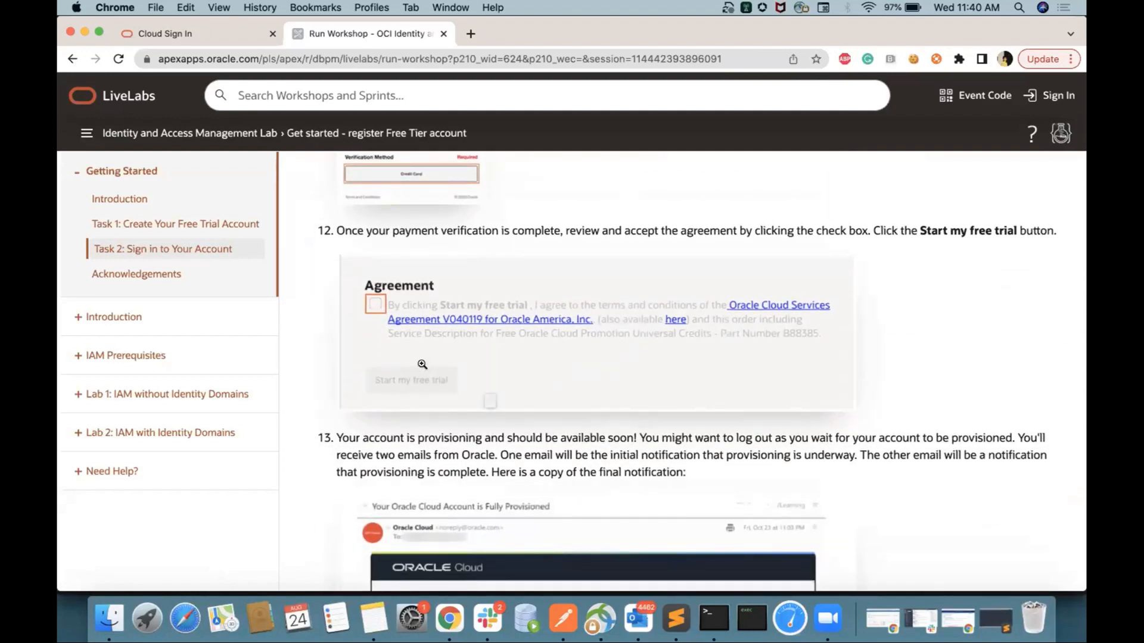
scroll(422, 364, "down", 3)
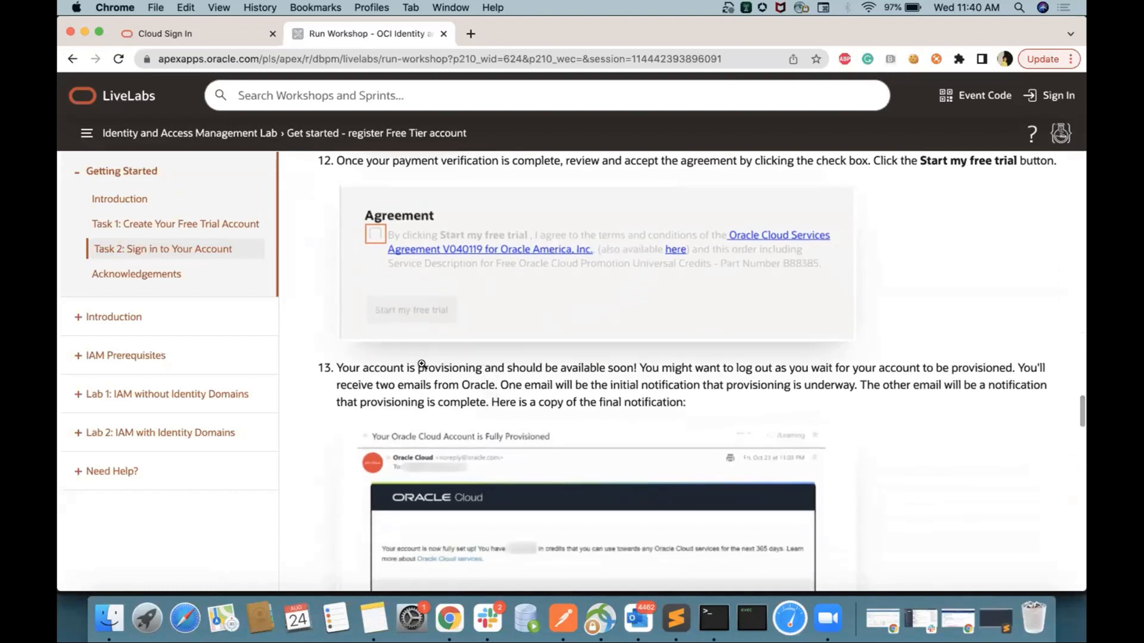
scroll(422, 364, "down", 3)
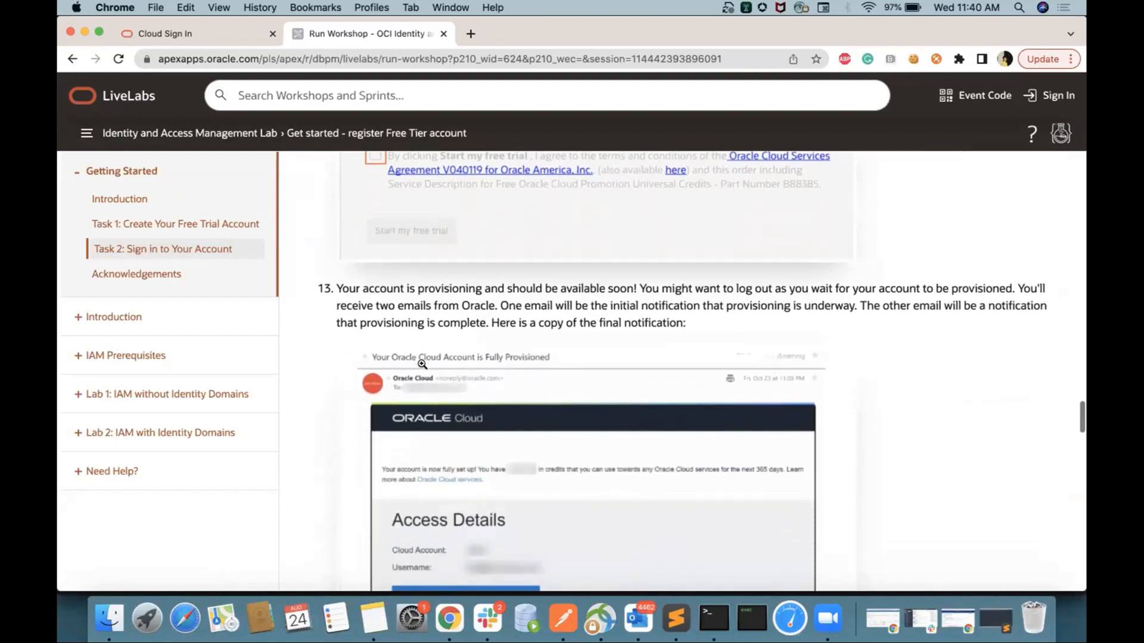
scroll(422, 363, "down", 2)
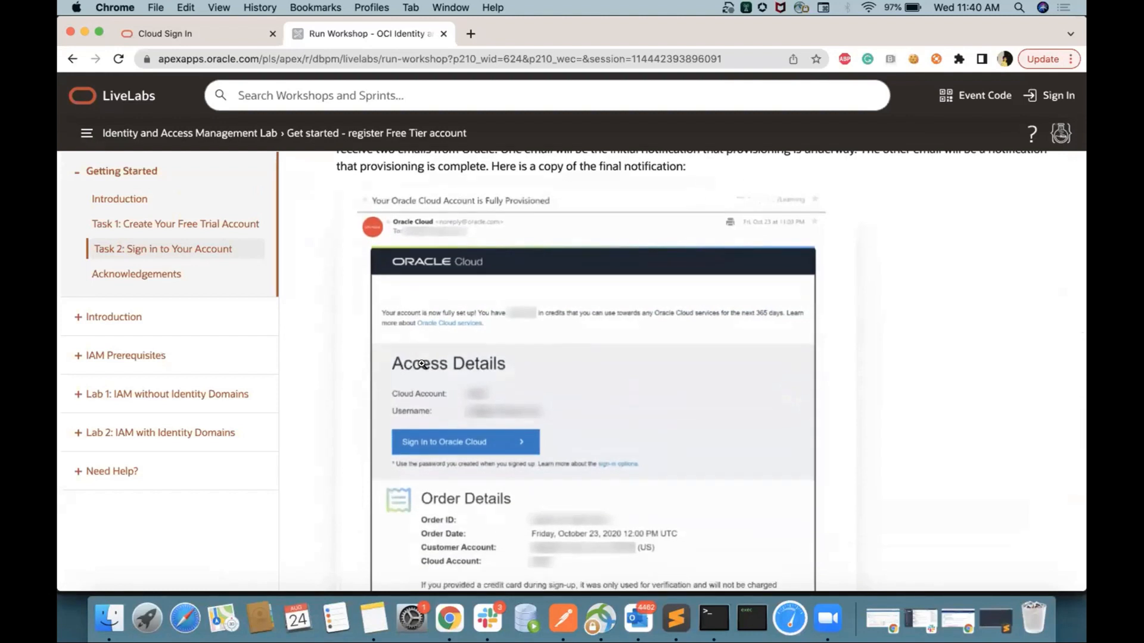
scroll(530, 372, "up", 2)
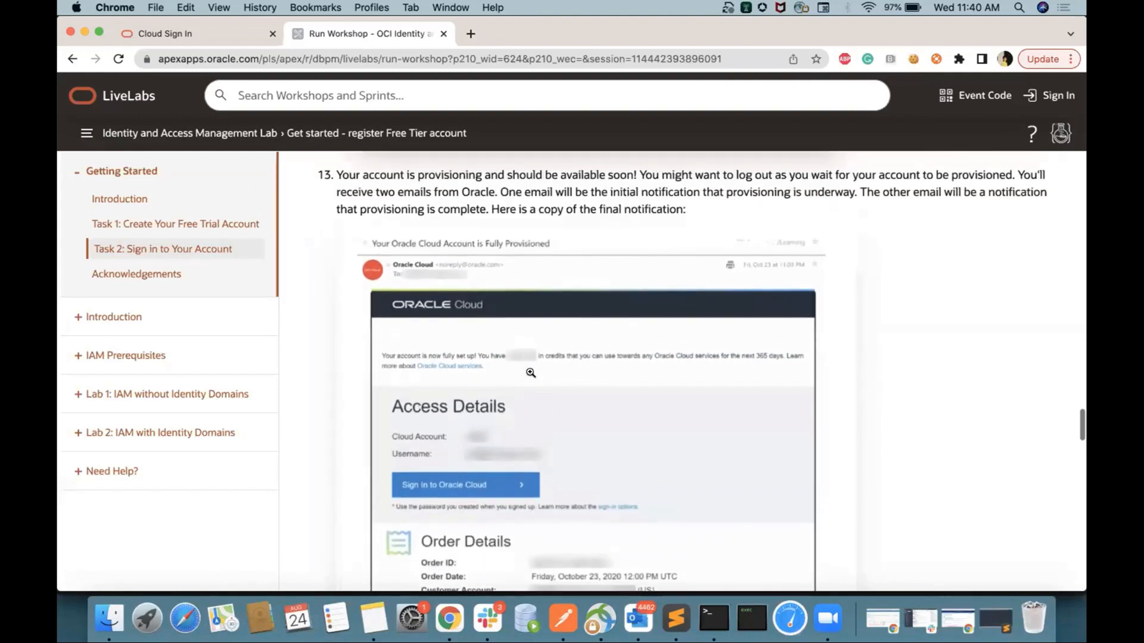
scroll(518, 364, "down", 2)
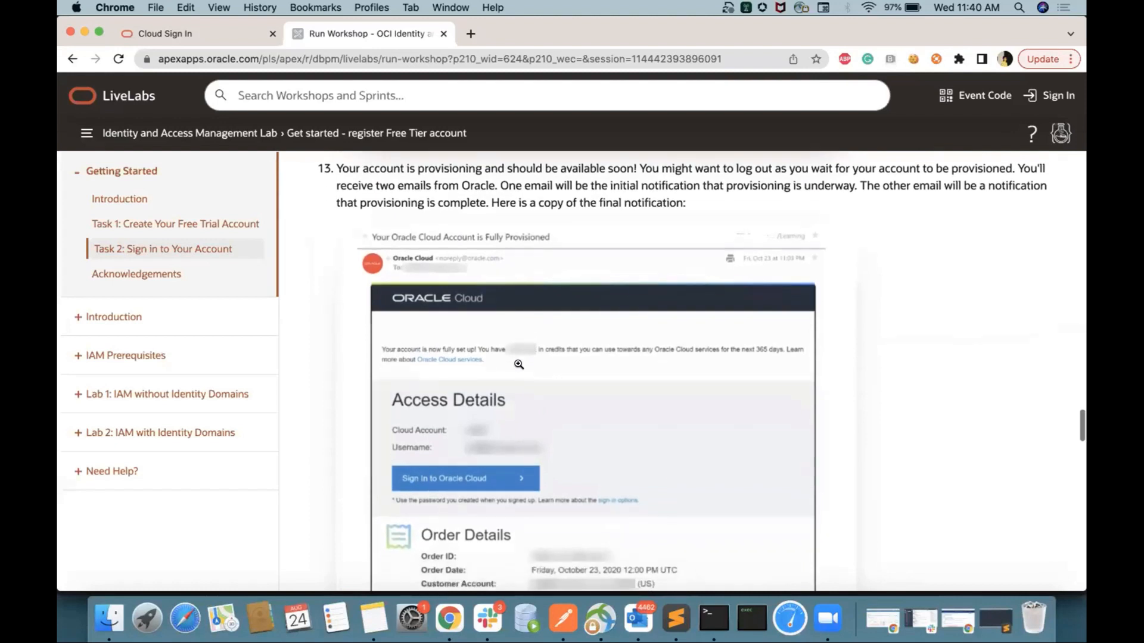
scroll(518, 364, "down", 1)
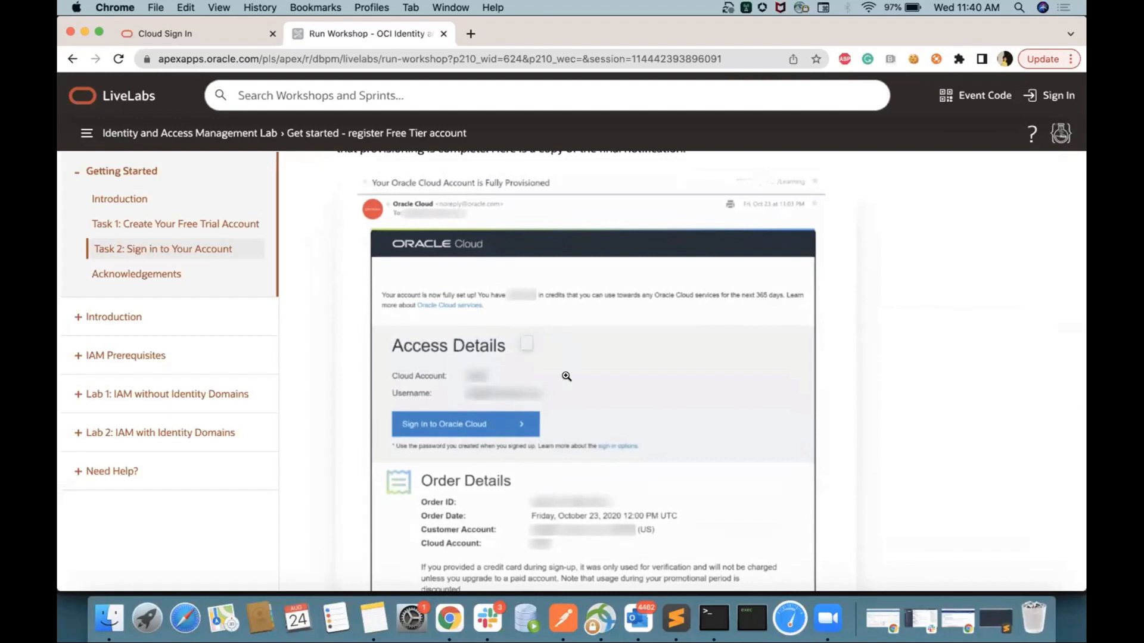
scroll(566, 377, "down", 2)
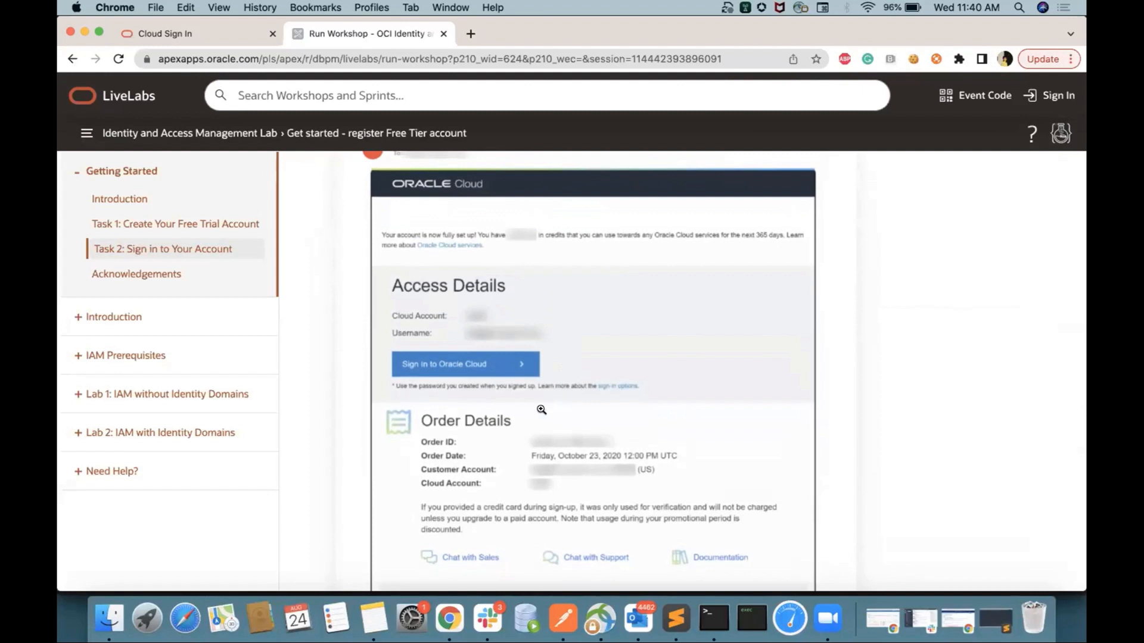
scroll(539, 409, "down", 2)
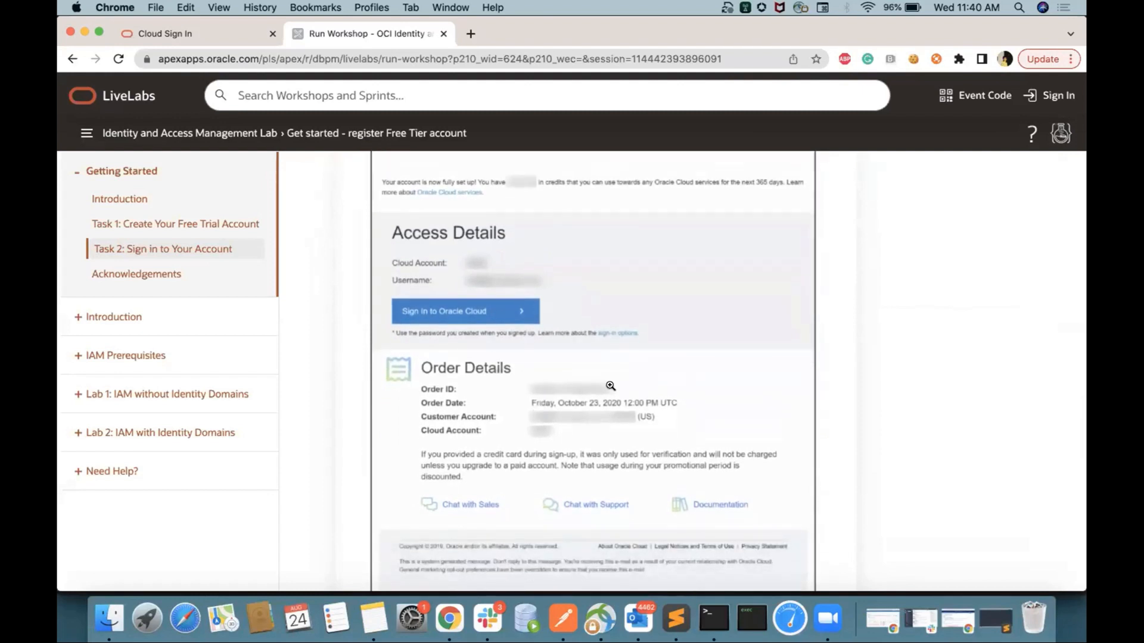
scroll(533, 488, "down", 1)
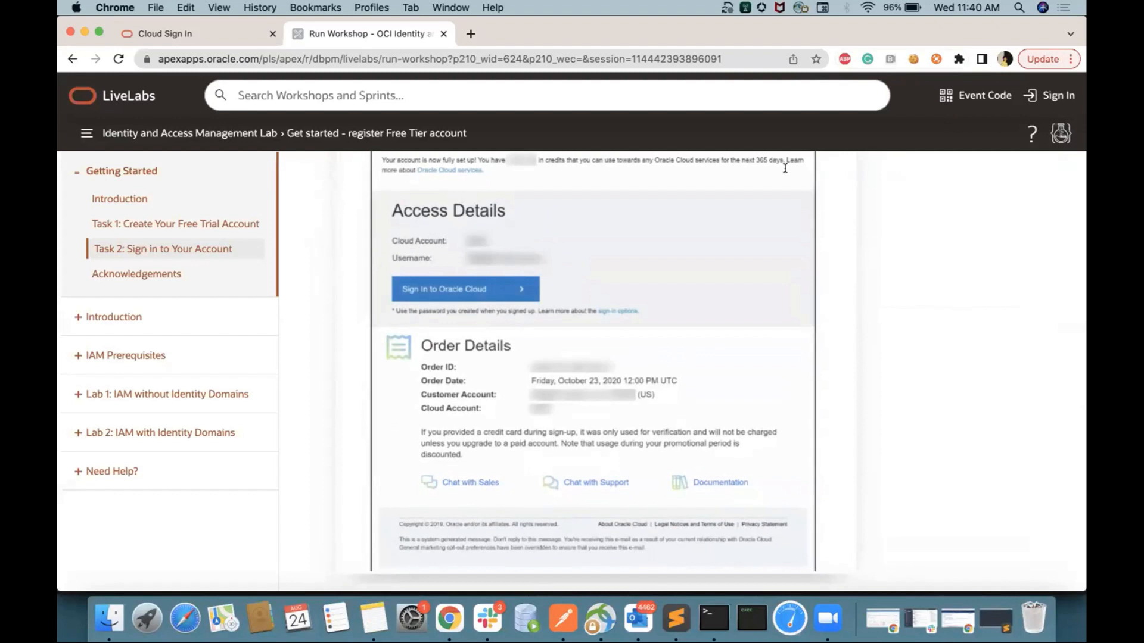
- On the Cloud Sign In page, submit the cloud account name and continue with the Default domain
left_click(202, 39)
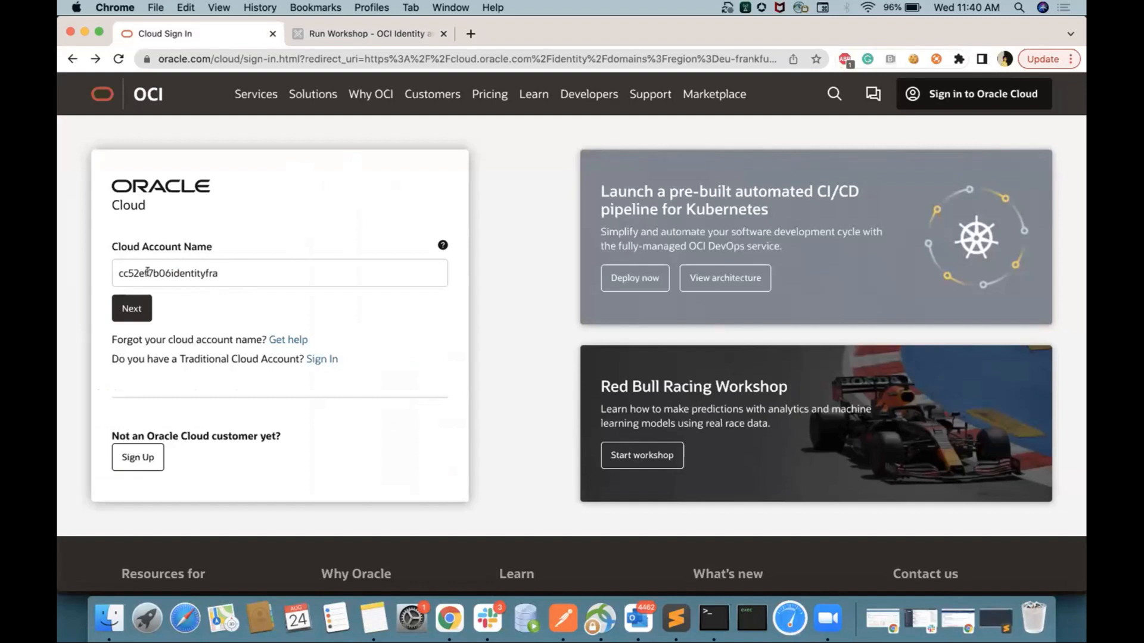
double_click(213, 271)
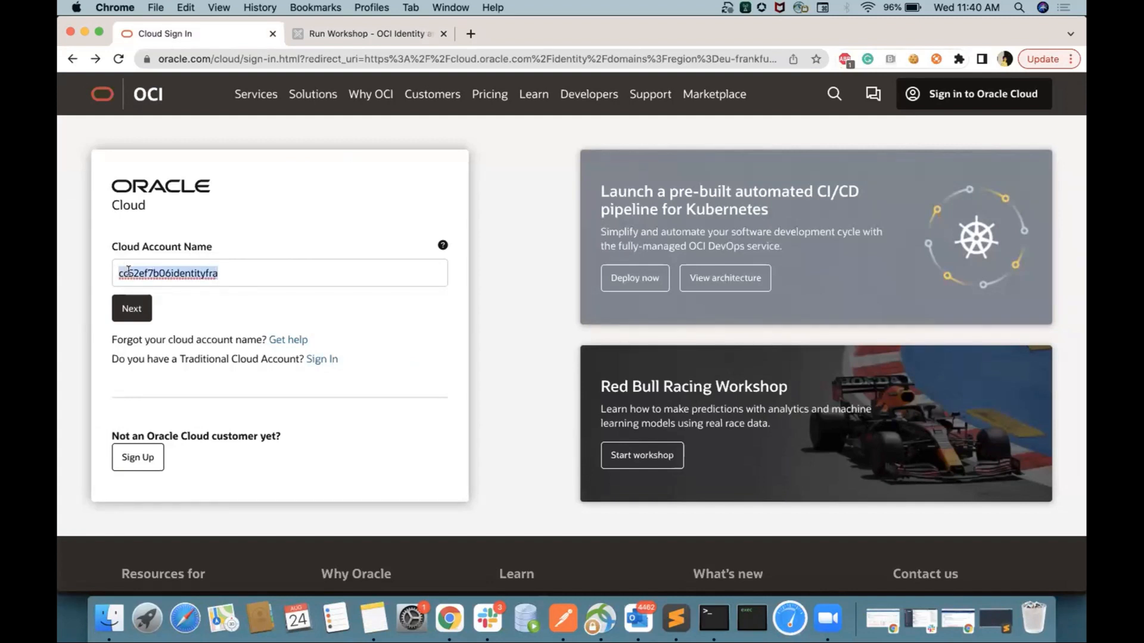
left_click(128, 308)
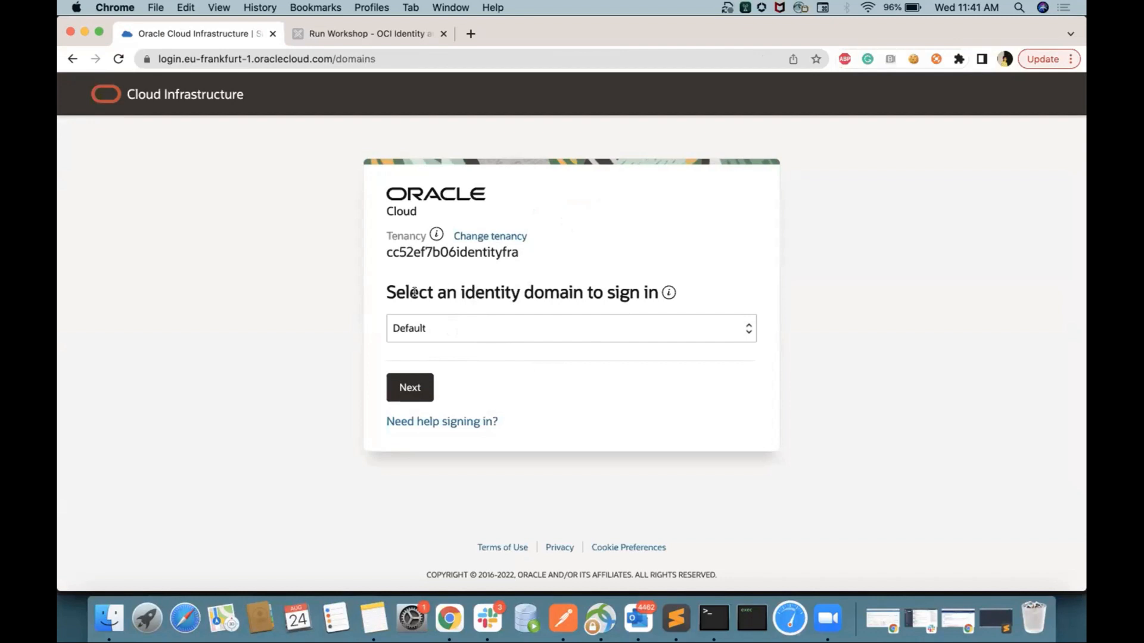
mouse_move(660, 293)
left_click(399, 387)
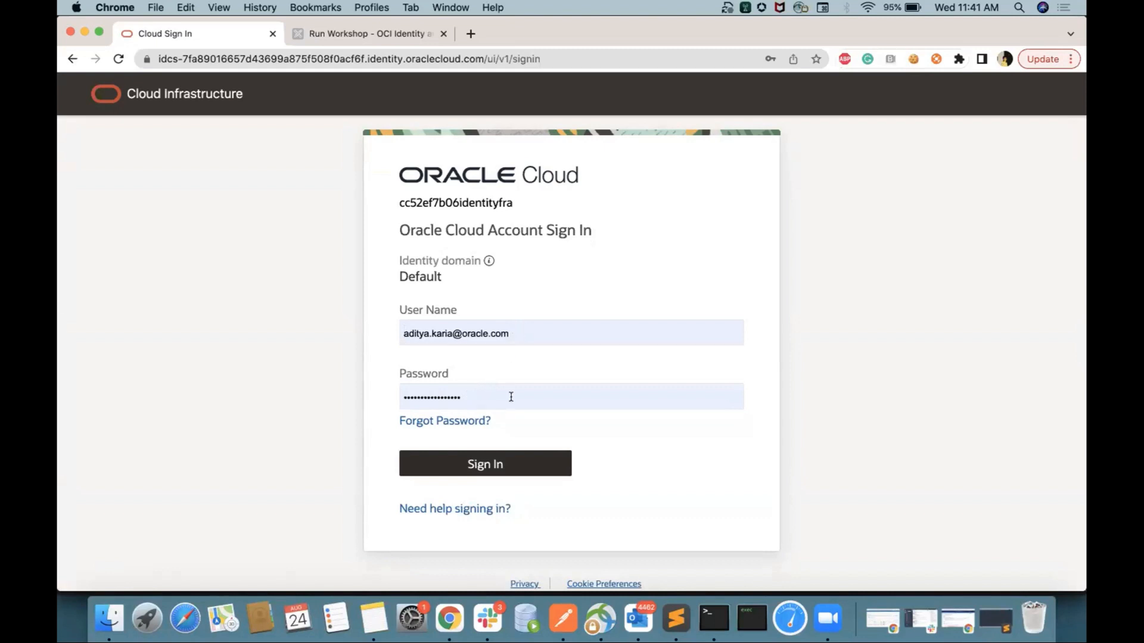
- Sign in and go to Identity & Security > Overview
left_click(485, 464)
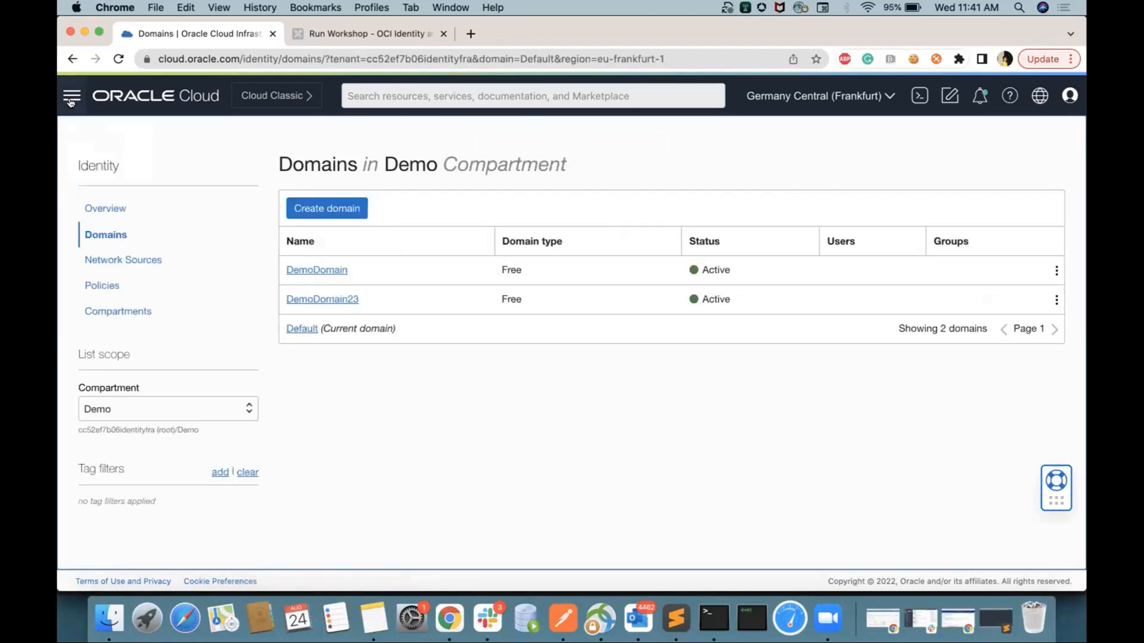
left_click(71, 95)
left_click(113, 184)
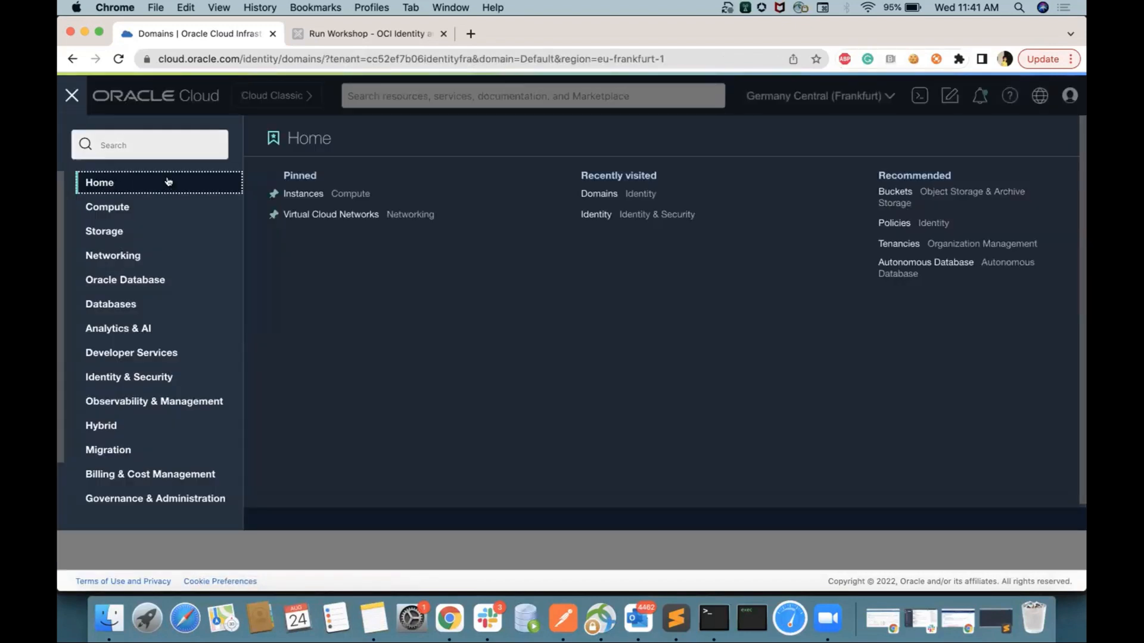
left_click(72, 96)
left_click(71, 95)
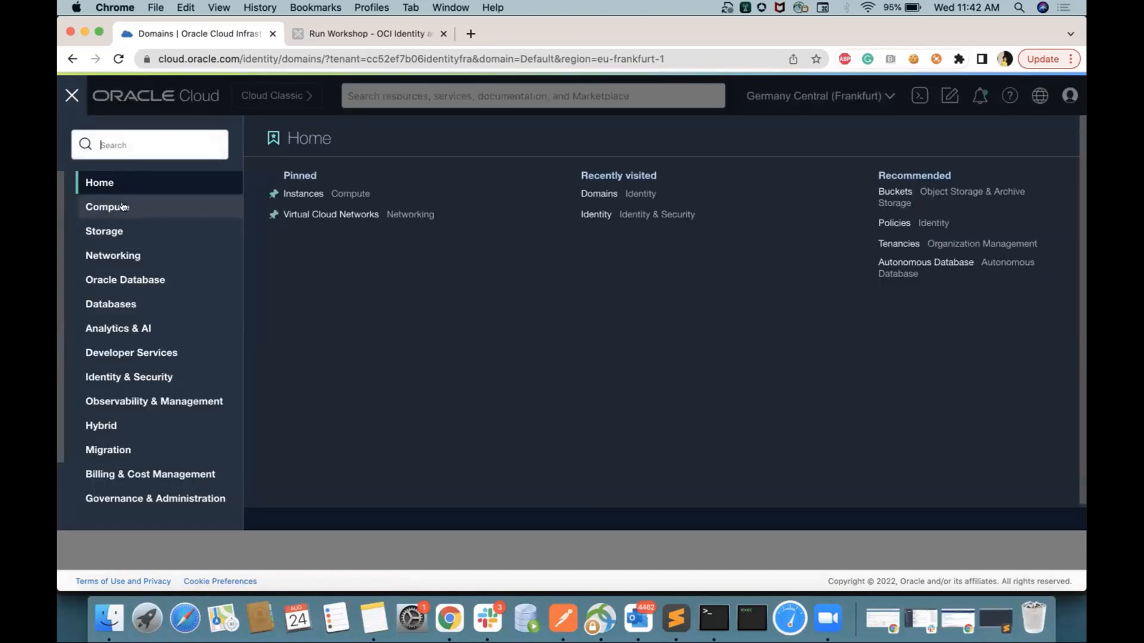
left_click(126, 380)
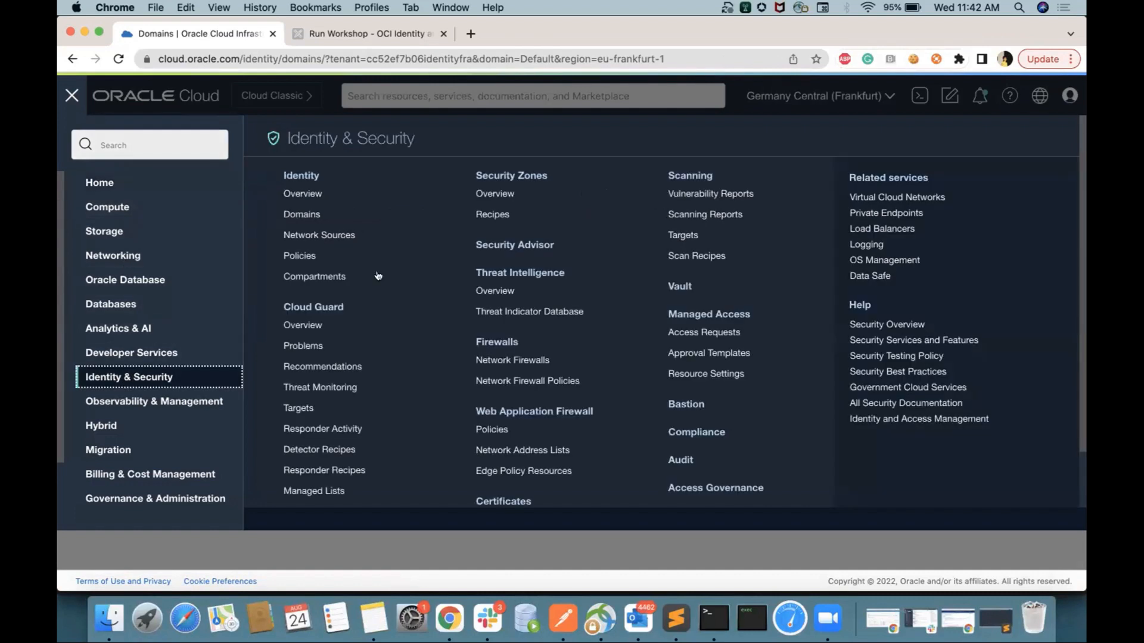
left_click(292, 194)
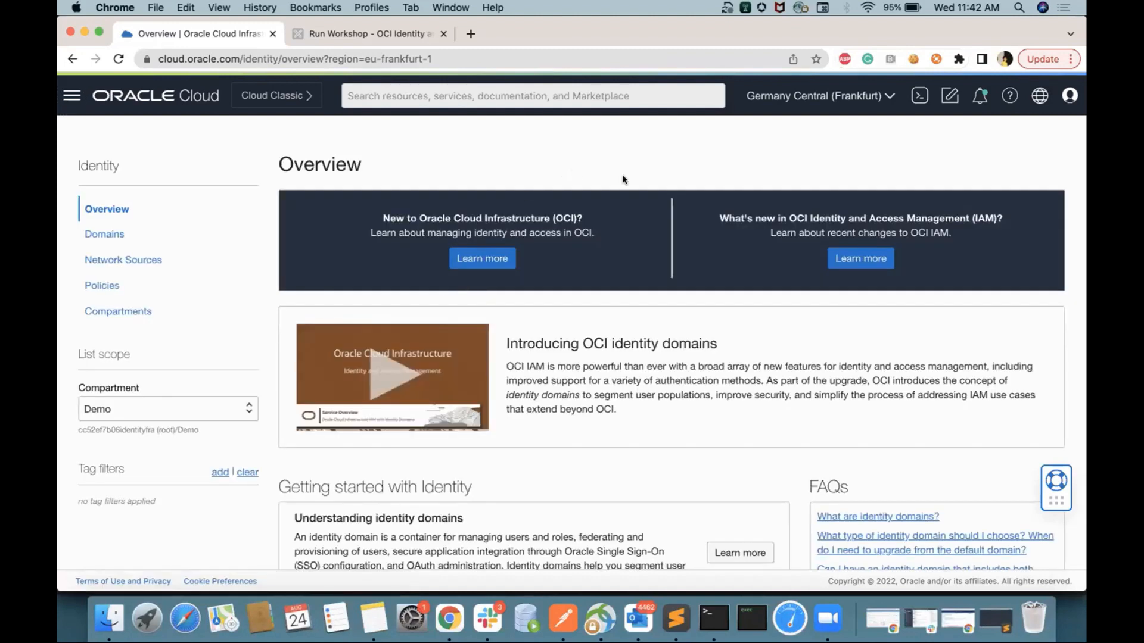
- Check the available regions and profile details, then scope the list to the root compartment
left_click(862, 97)
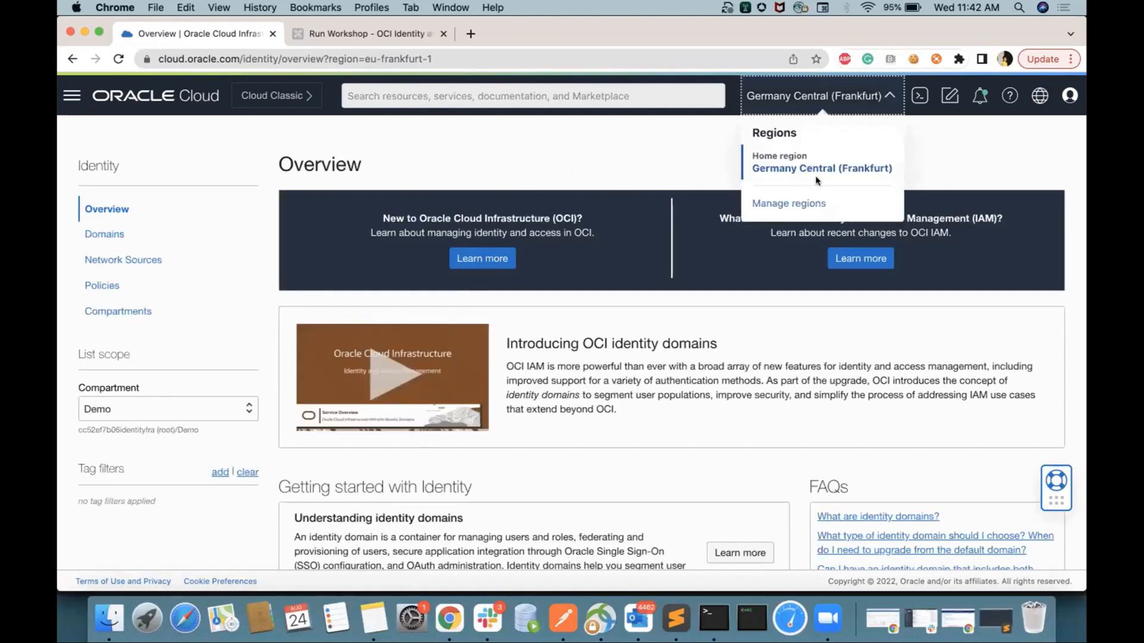
left_click(1066, 99)
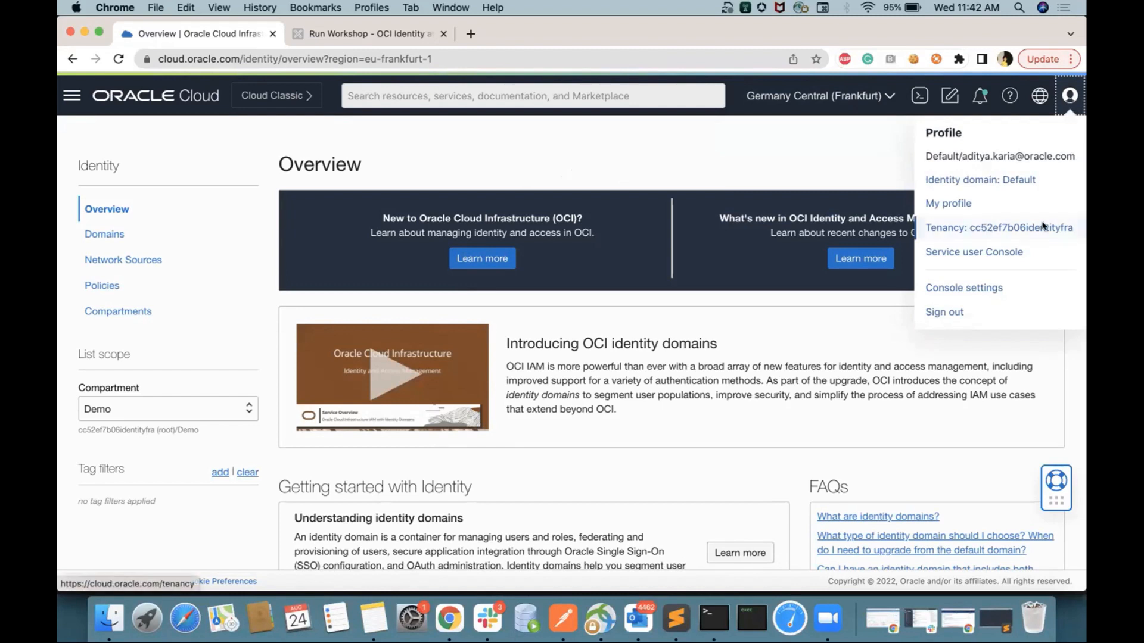
left_click(568, 170)
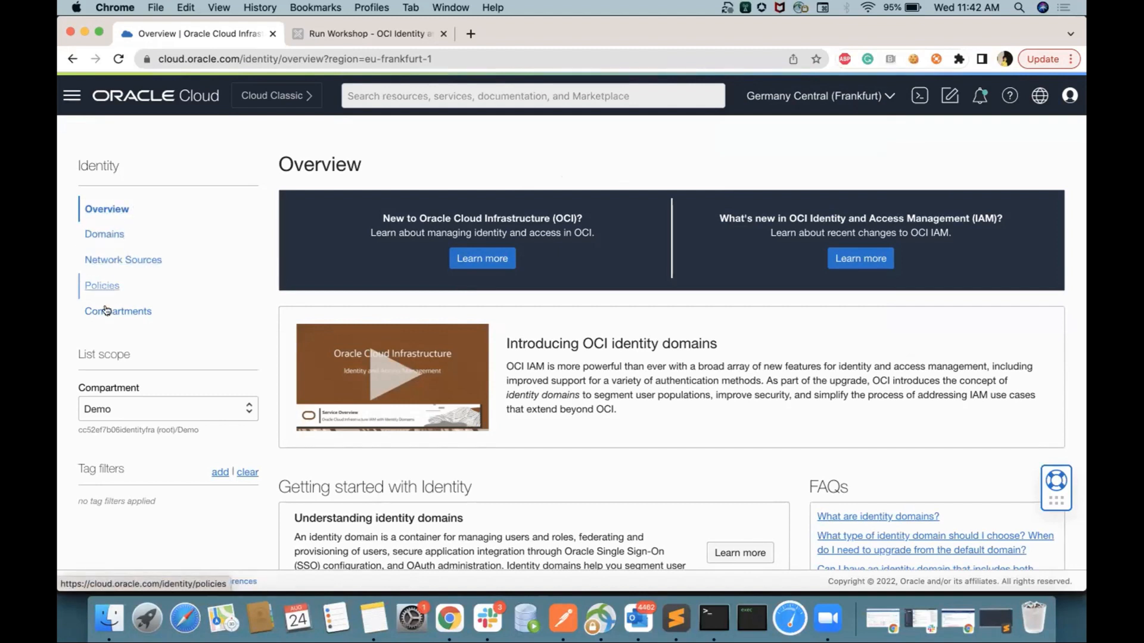
scroll(173, 288, "down", 1)
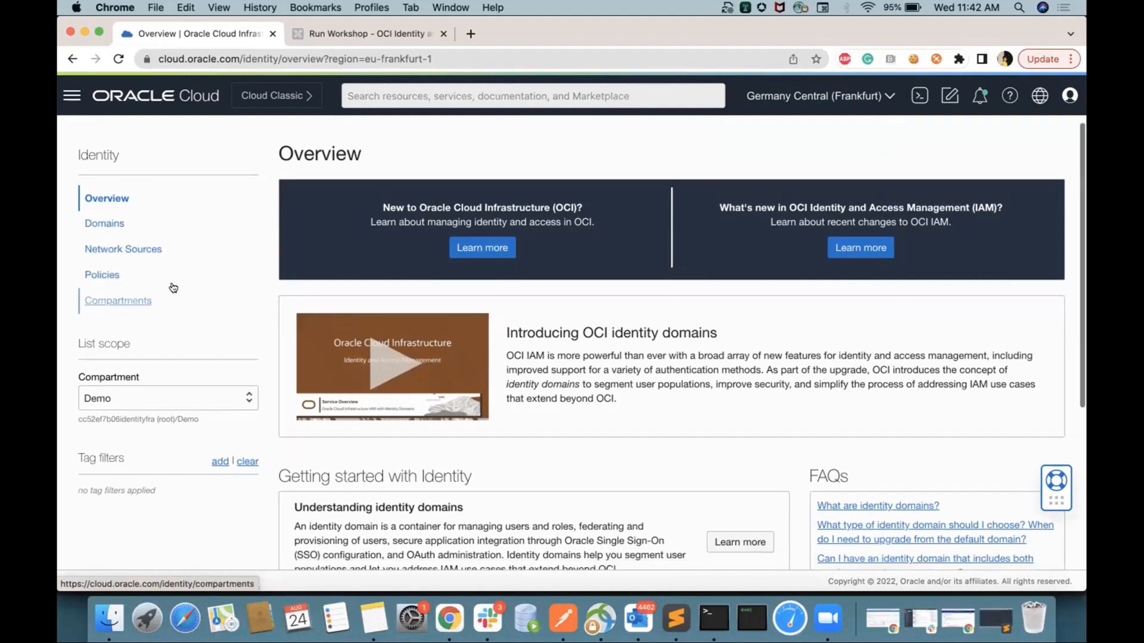
scroll(185, 286, "up", 1)
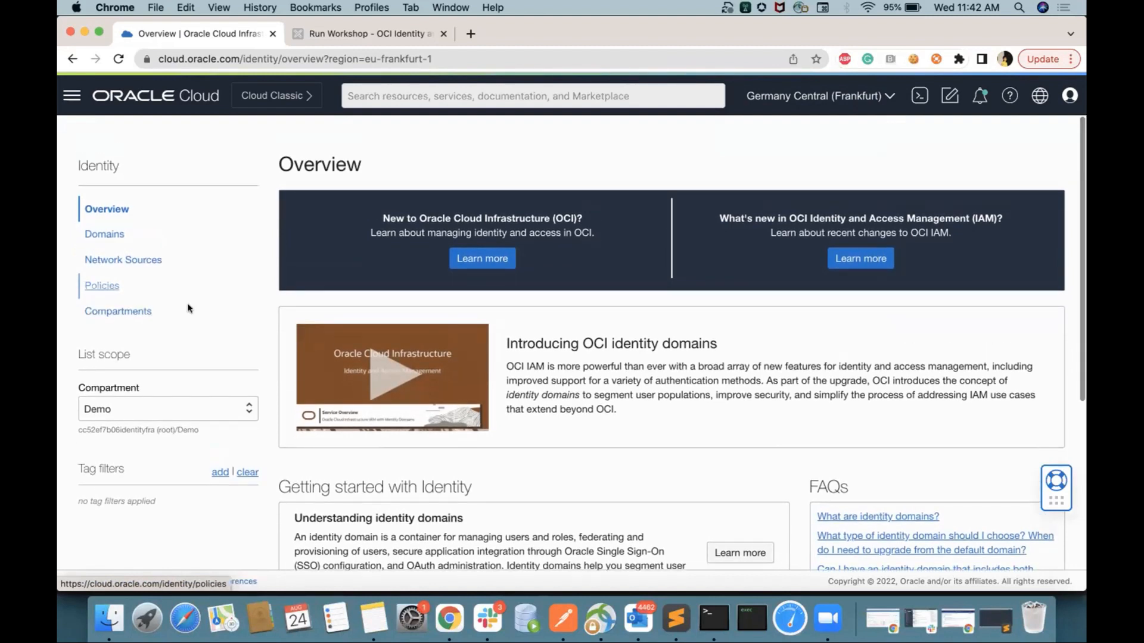
left_click(143, 407)
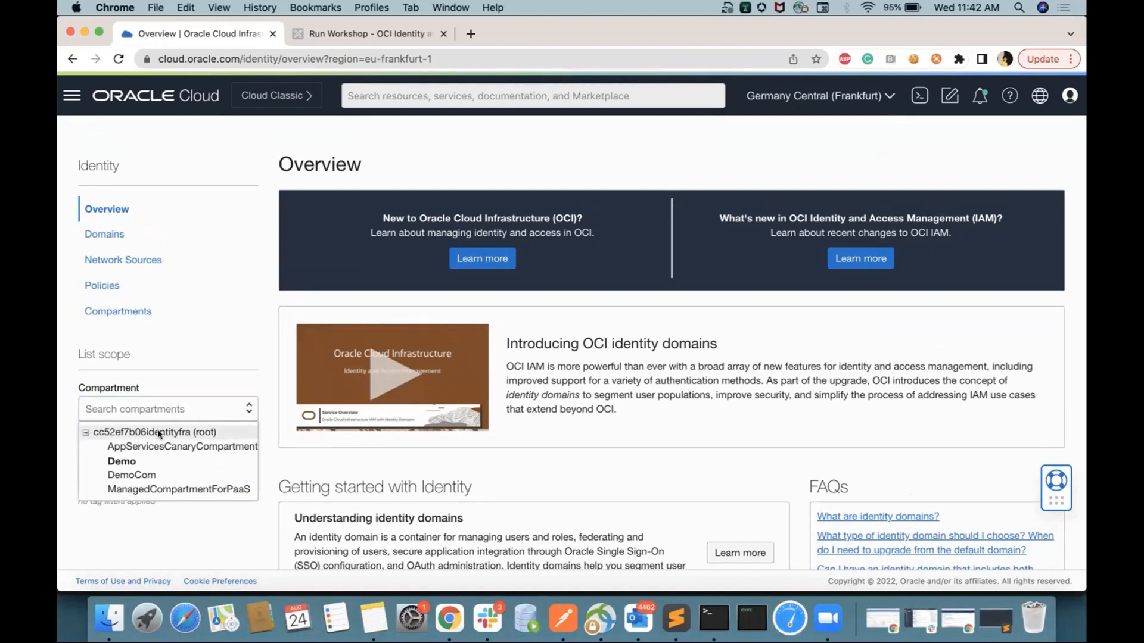
left_click(159, 433)
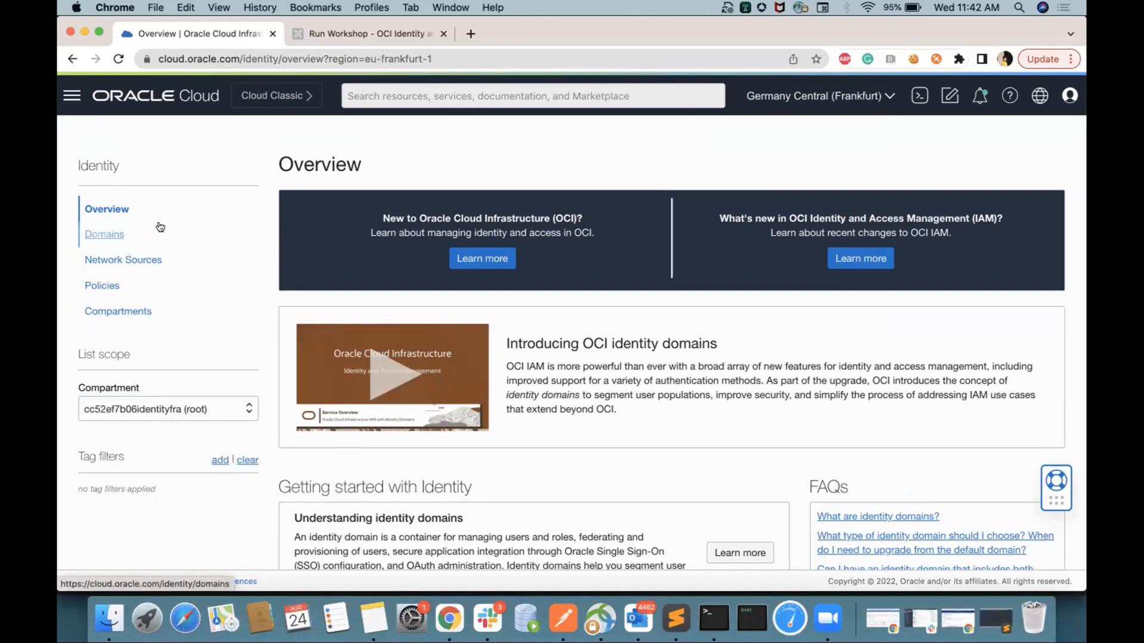
- Open the Default domain from Domains, view its Users and Groups, then return to Users
left_click(95, 234)
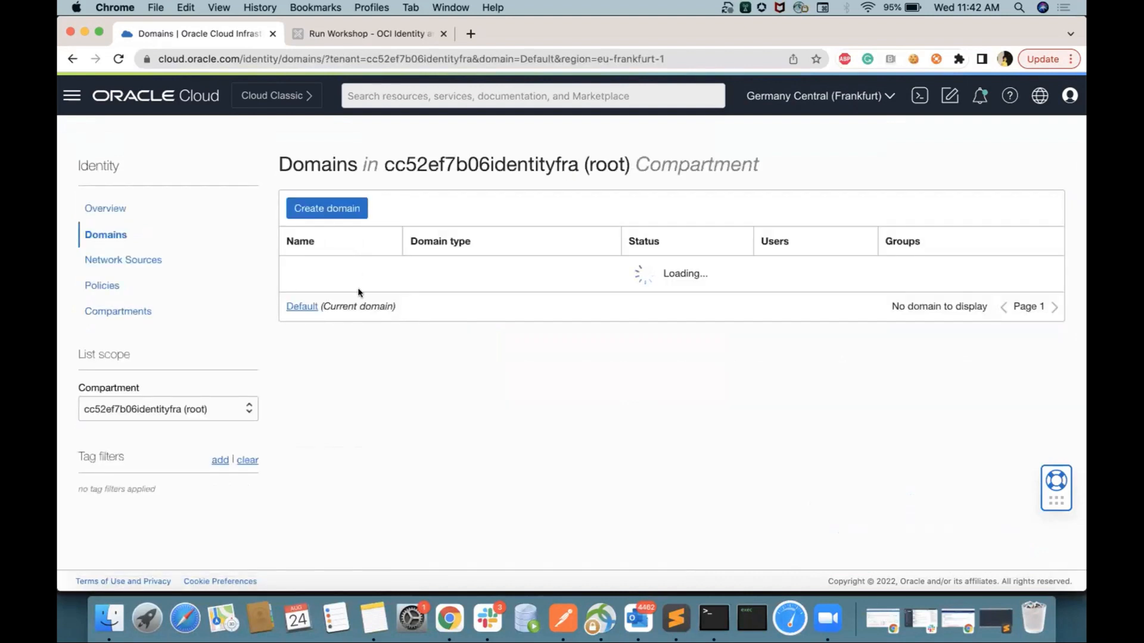
left_click(302, 358)
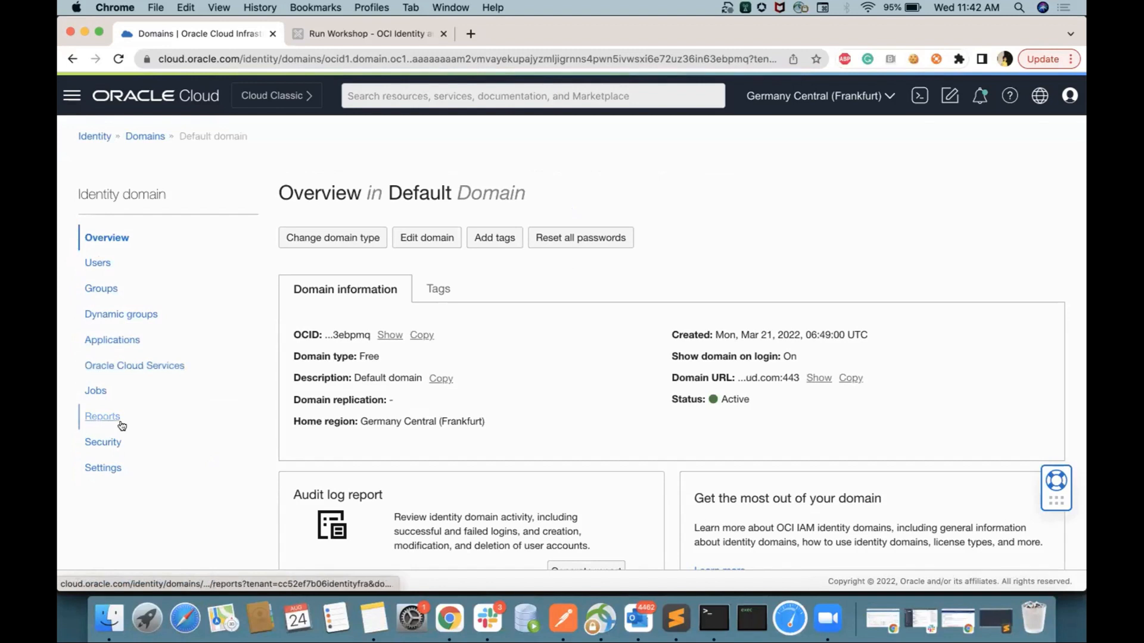
left_click(95, 263)
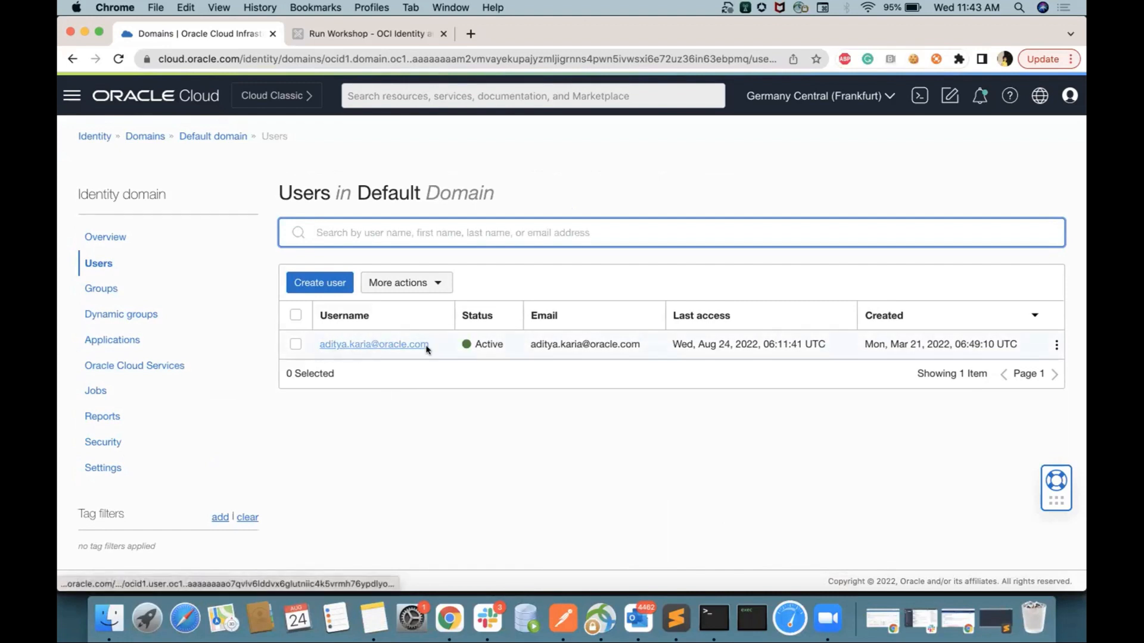
left_click(97, 290)
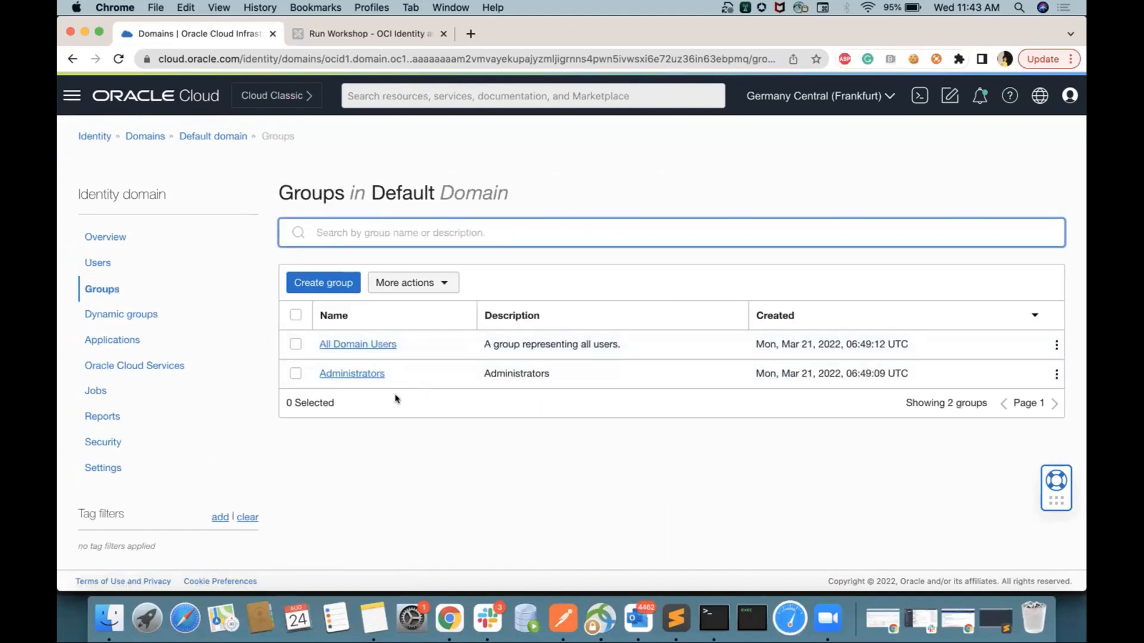
left_click(101, 263)
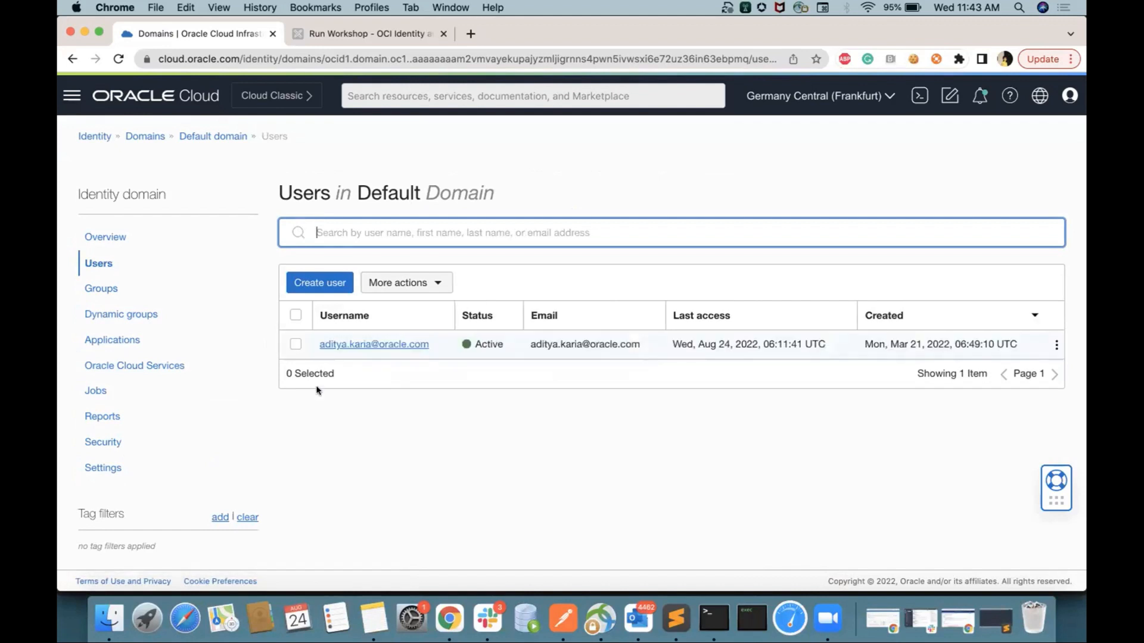
- Start a new user and fill in the first name, last name and email address
left_click(314, 284)
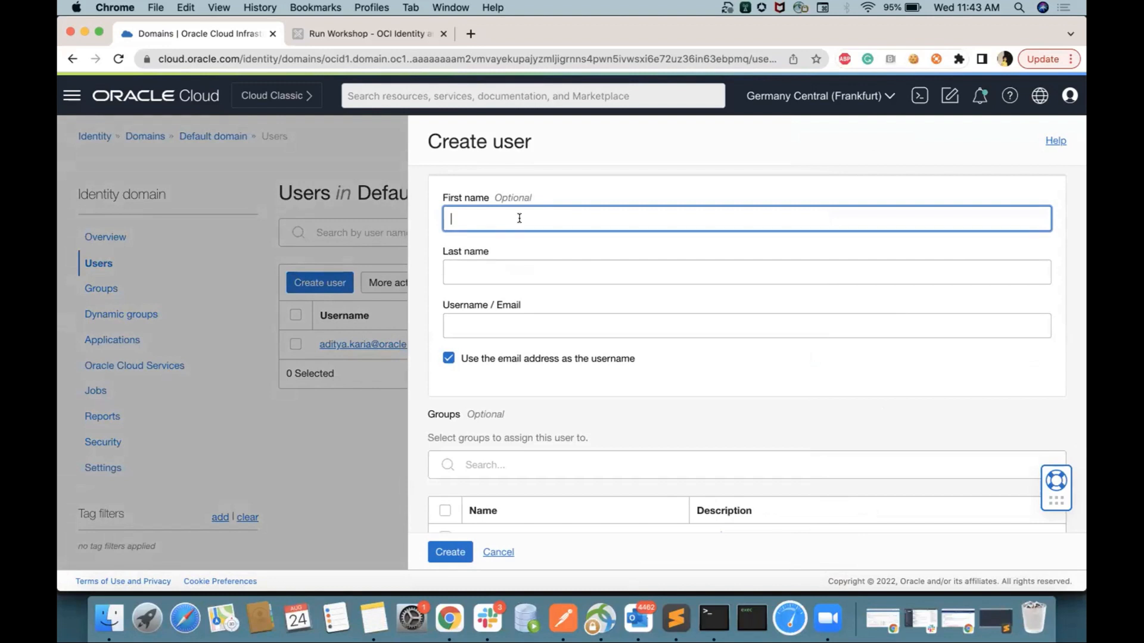
type("NehaDefault")
left_click(501, 283)
type("Garg")
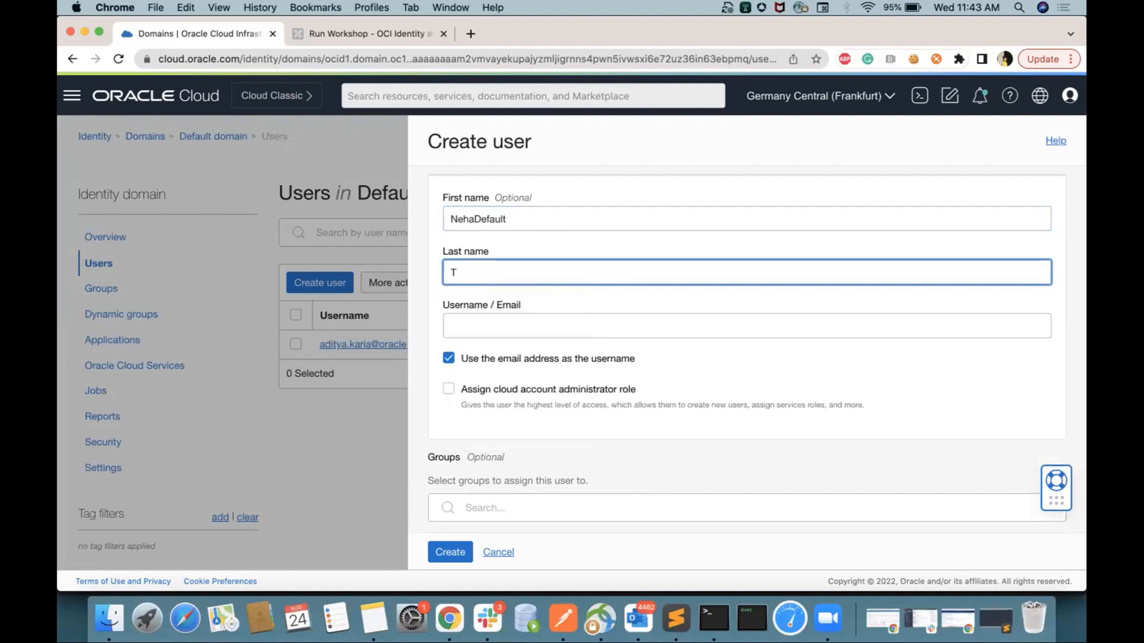
left_click(515, 328)
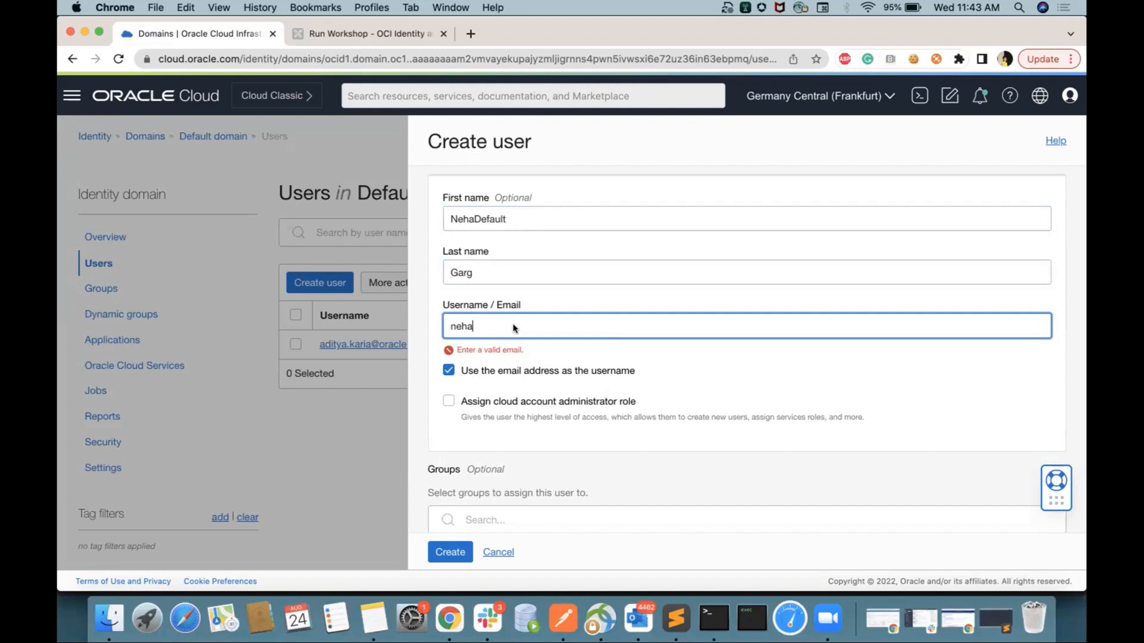
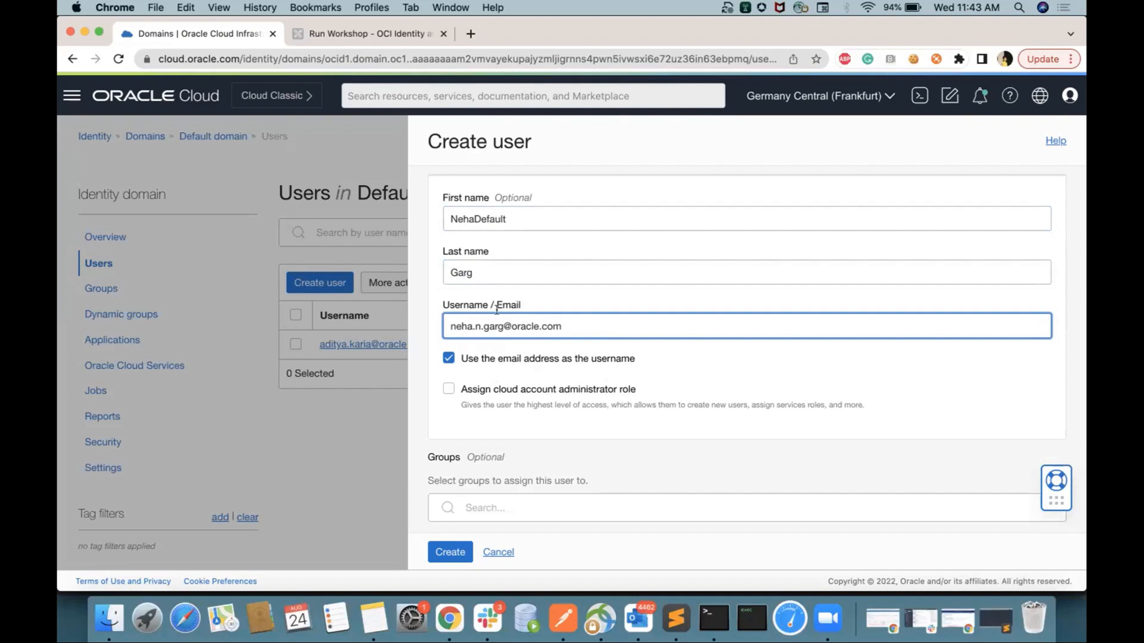
- Use the email address as the username and create the user
left_click(447, 358)
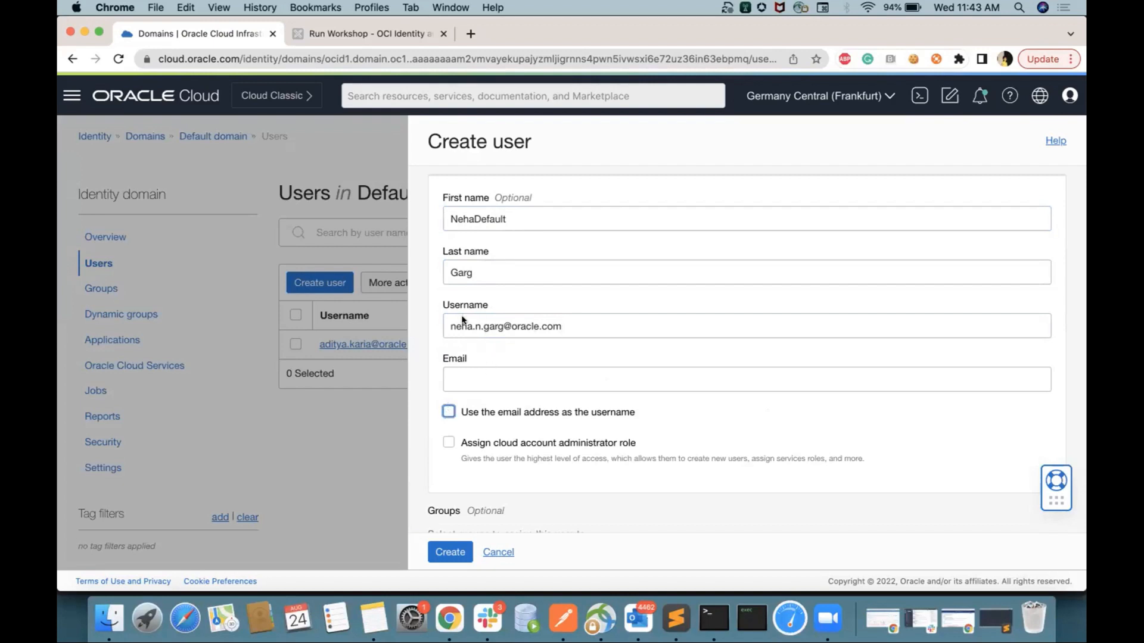
left_click(448, 411)
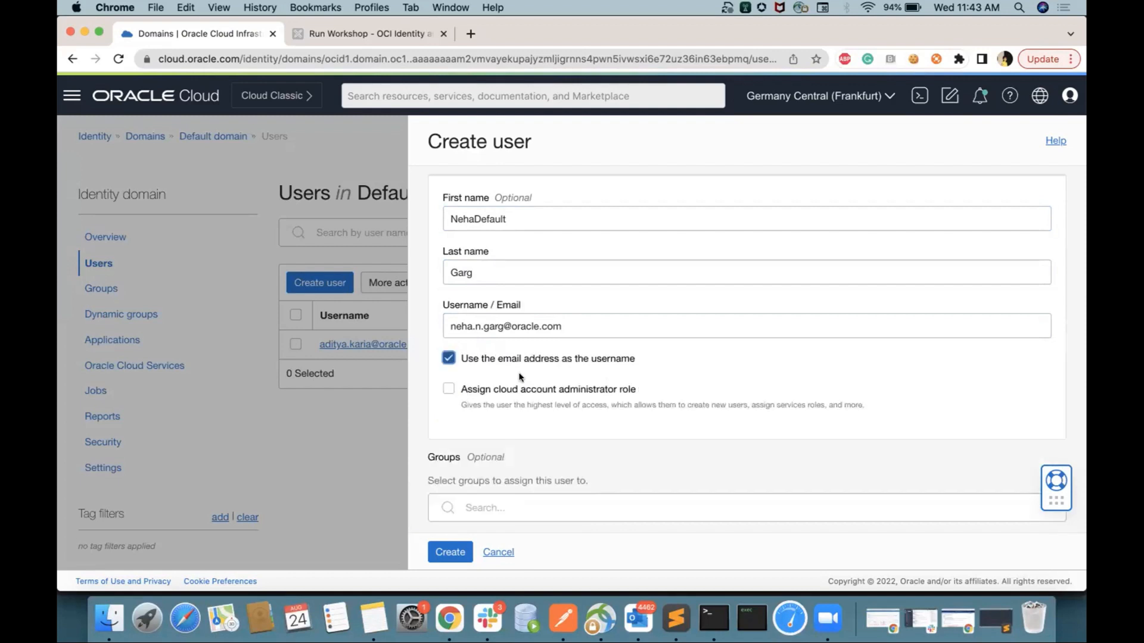
scroll(533, 412, "down", 2)
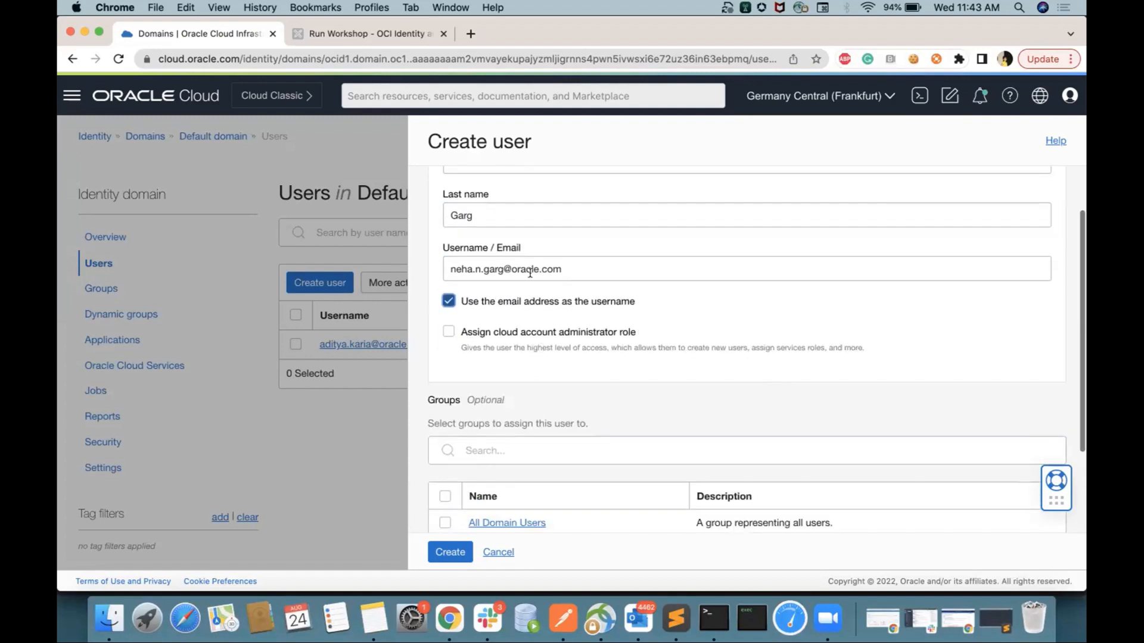
scroll(529, 273, "down", 4)
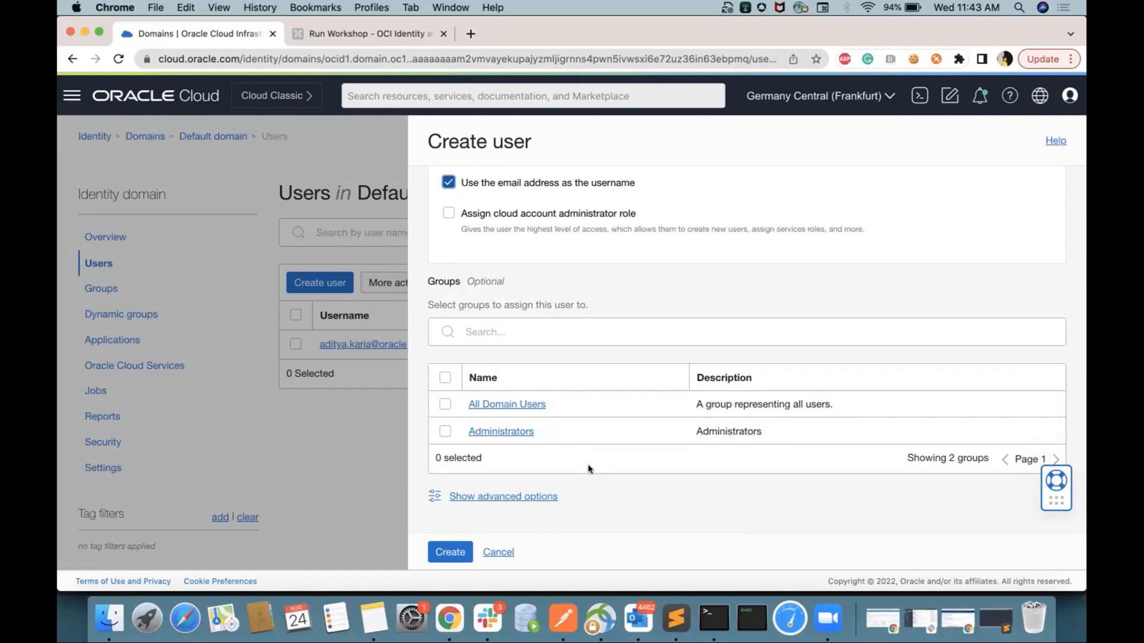
scroll(557, 452, "up", 3)
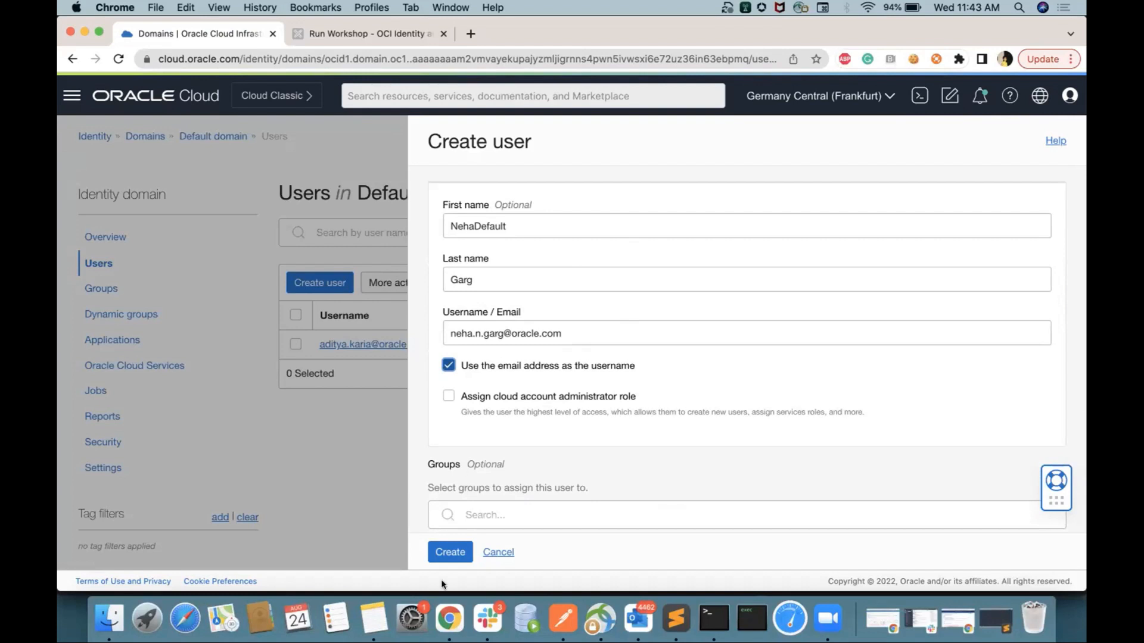
left_click(448, 558)
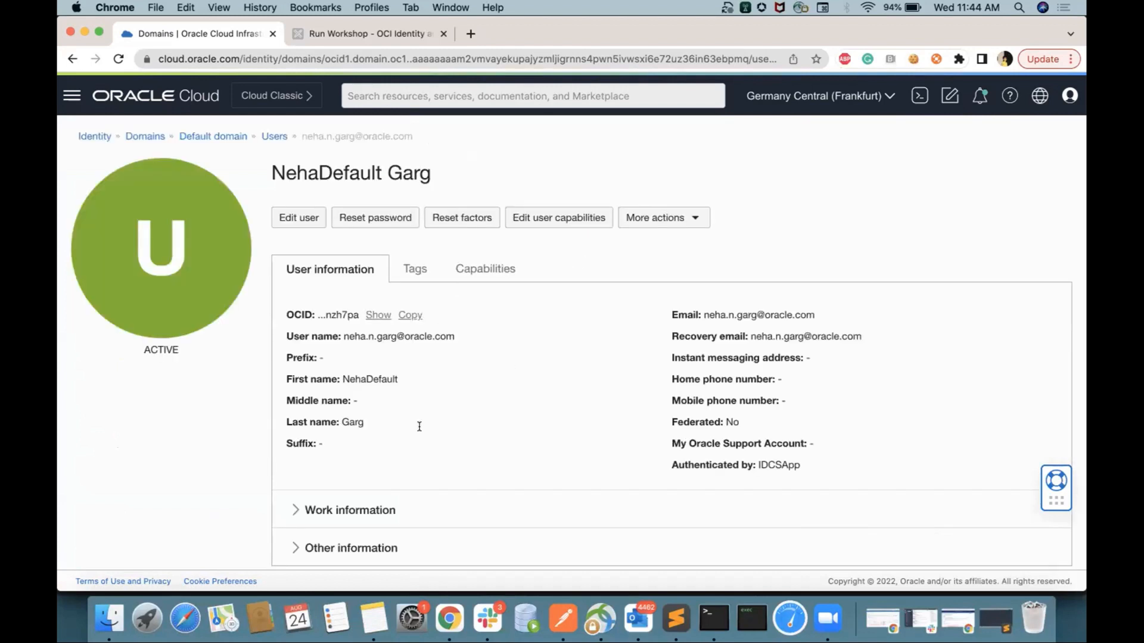
- From the Default domain's Groups page, create group Demo24 with description 'demo'
left_click(273, 137)
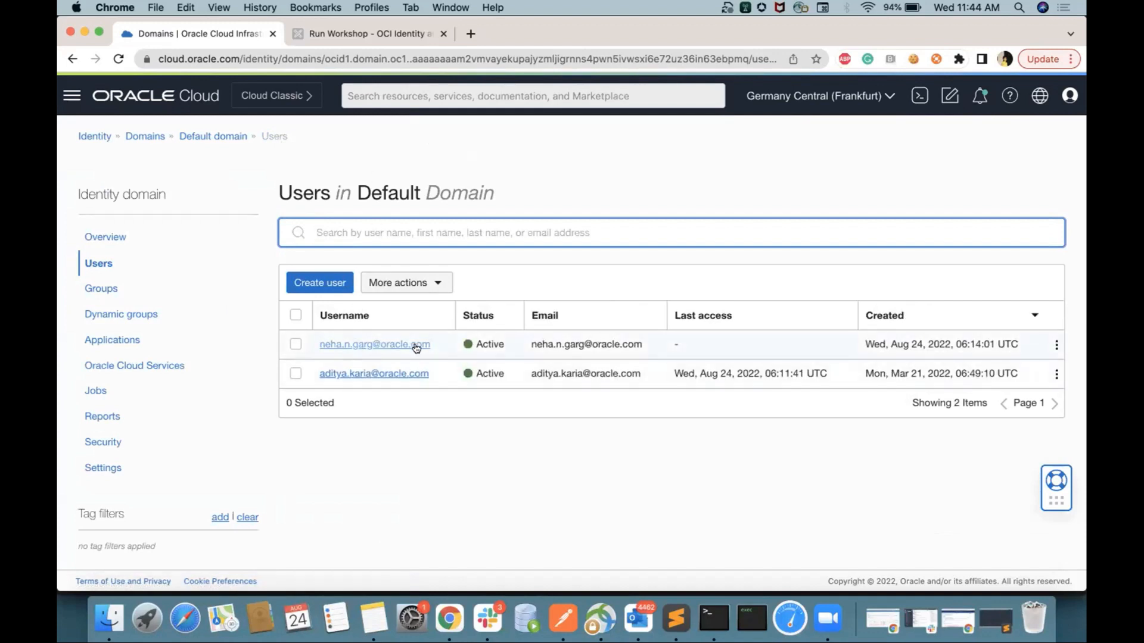
left_click(94, 290)
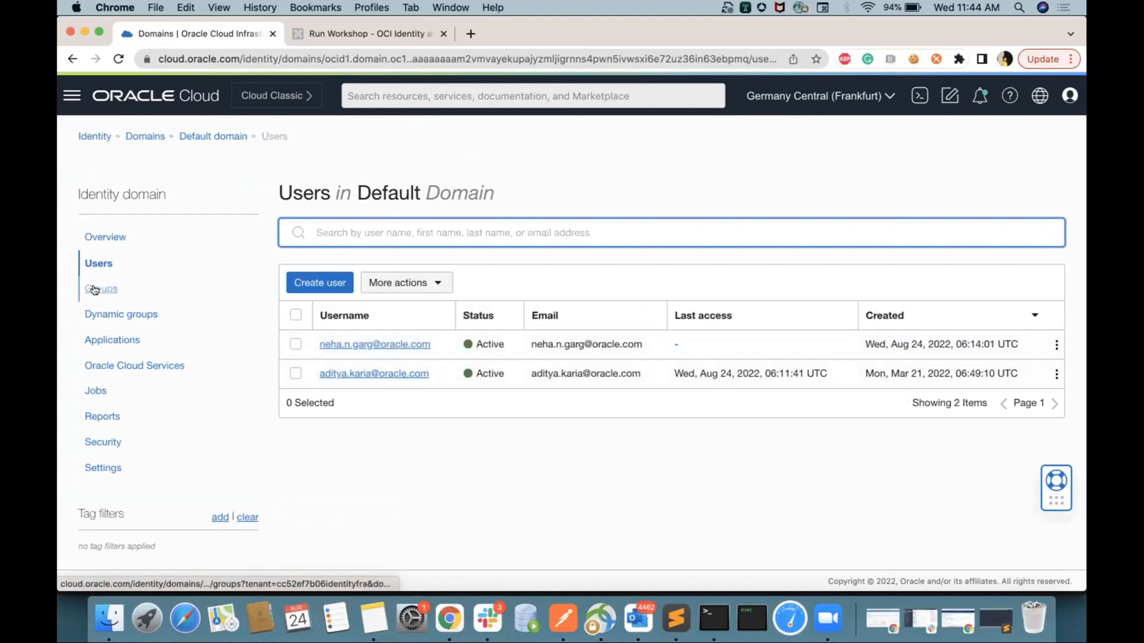
left_click(322, 282)
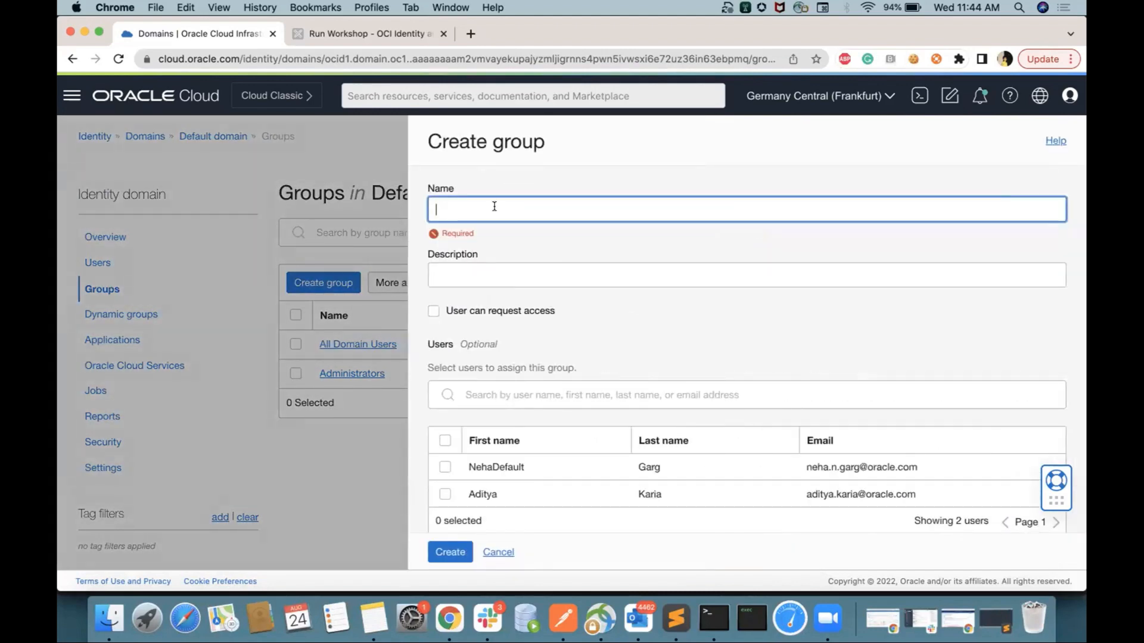
type("Demo24")
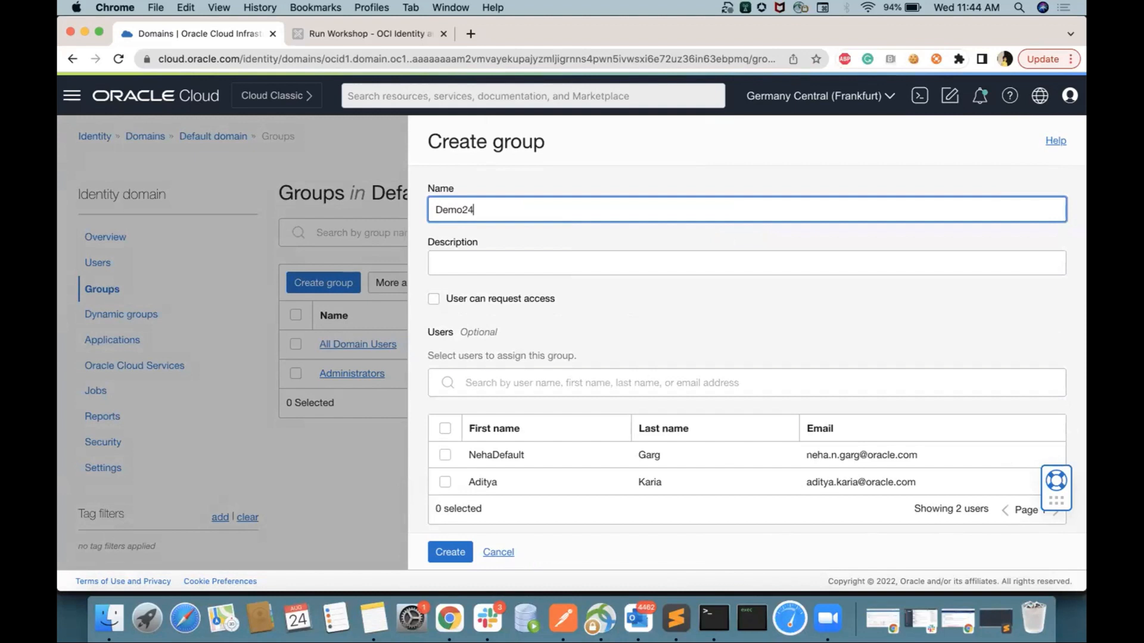
left_click(497, 264)
type("demo")
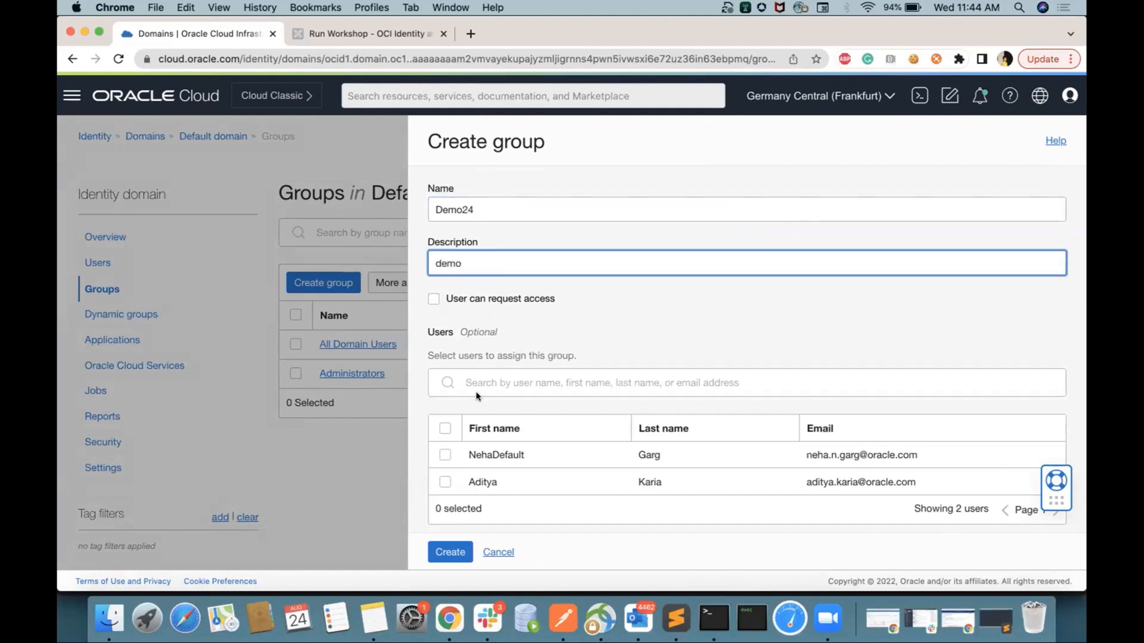
scroll(480, 411, "down", 2)
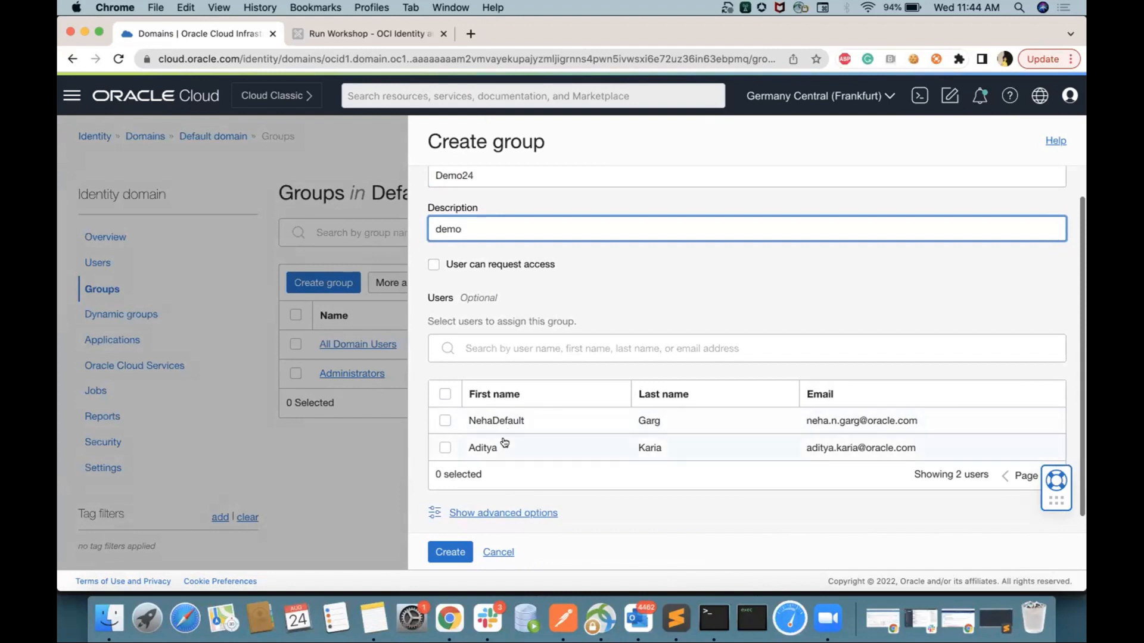
scroll(520, 456, "up", 1)
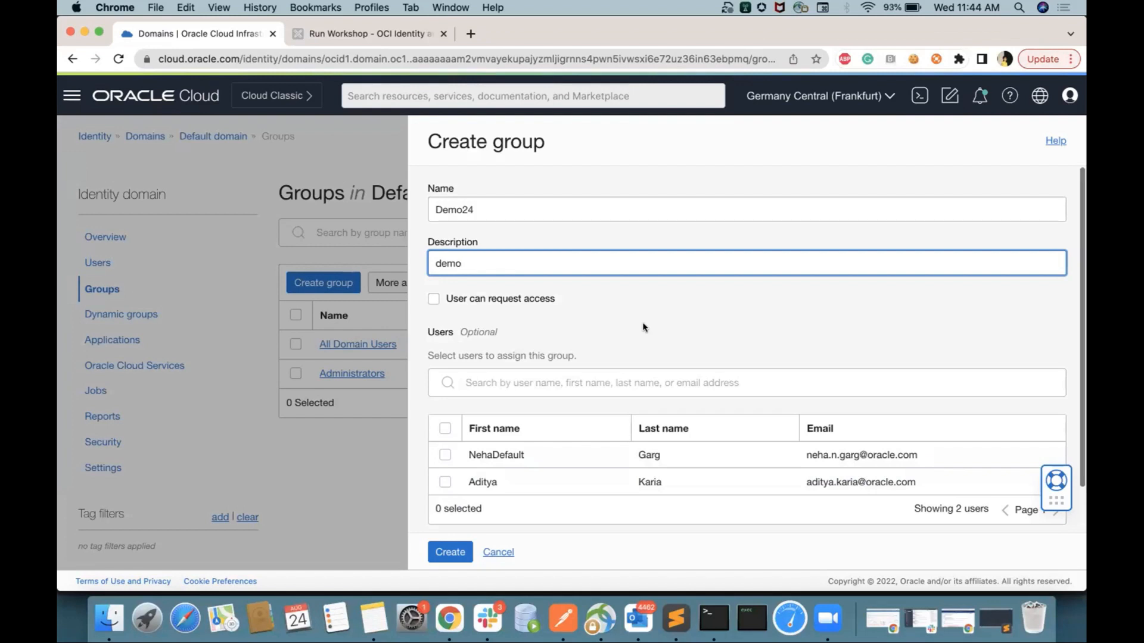
left_click(439, 550)
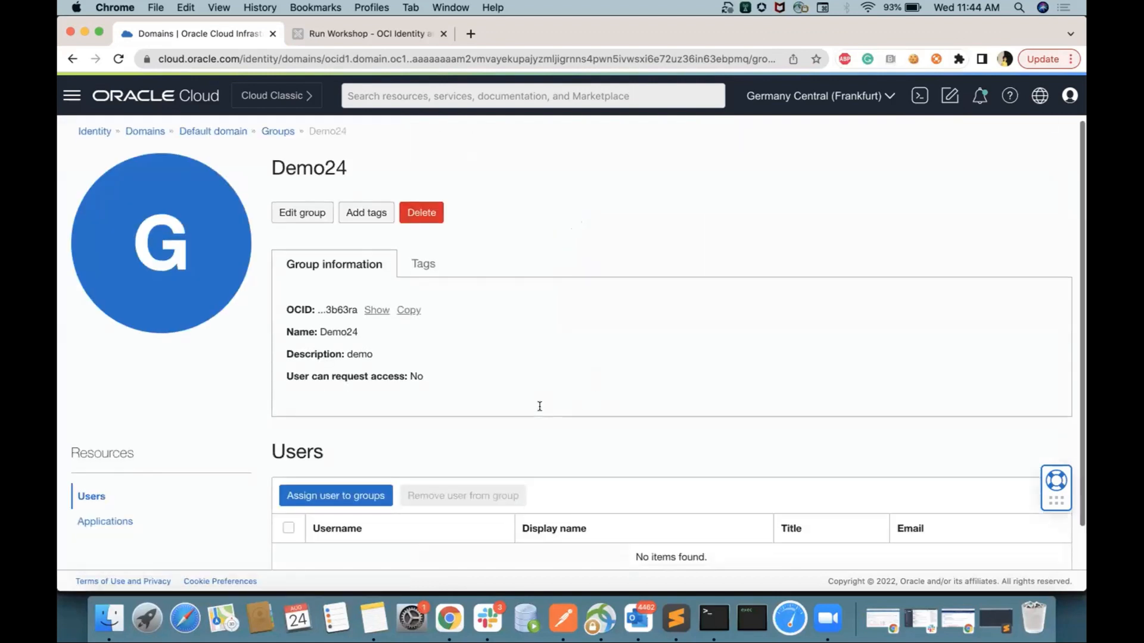
scroll(540, 406, "down", 2)
scroll(540, 407, "up", 2)
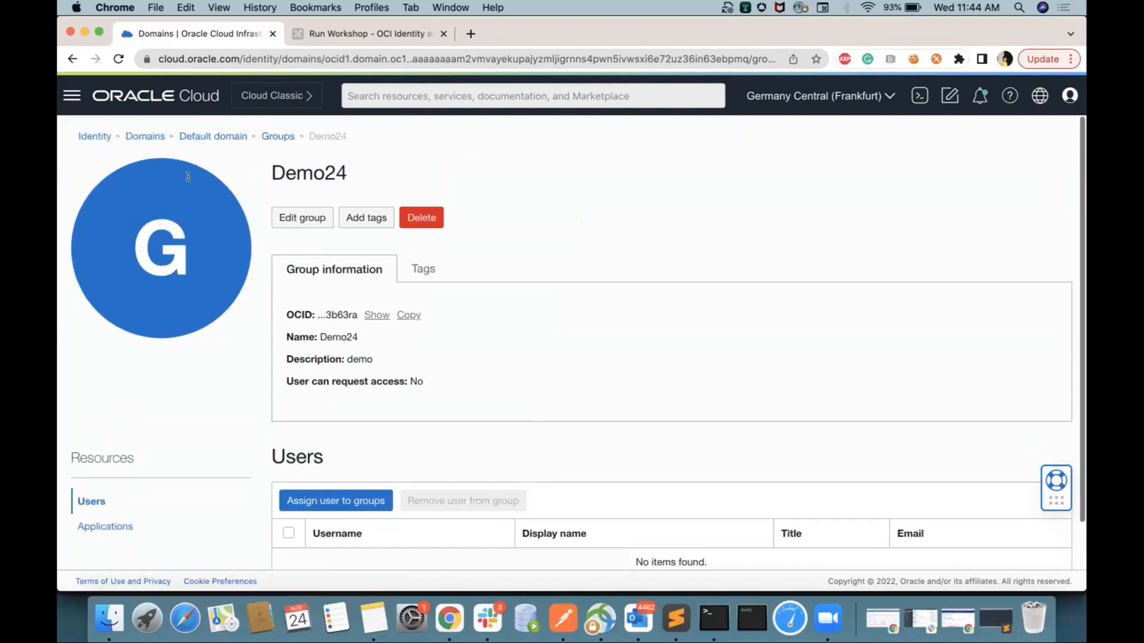
left_click(276, 137)
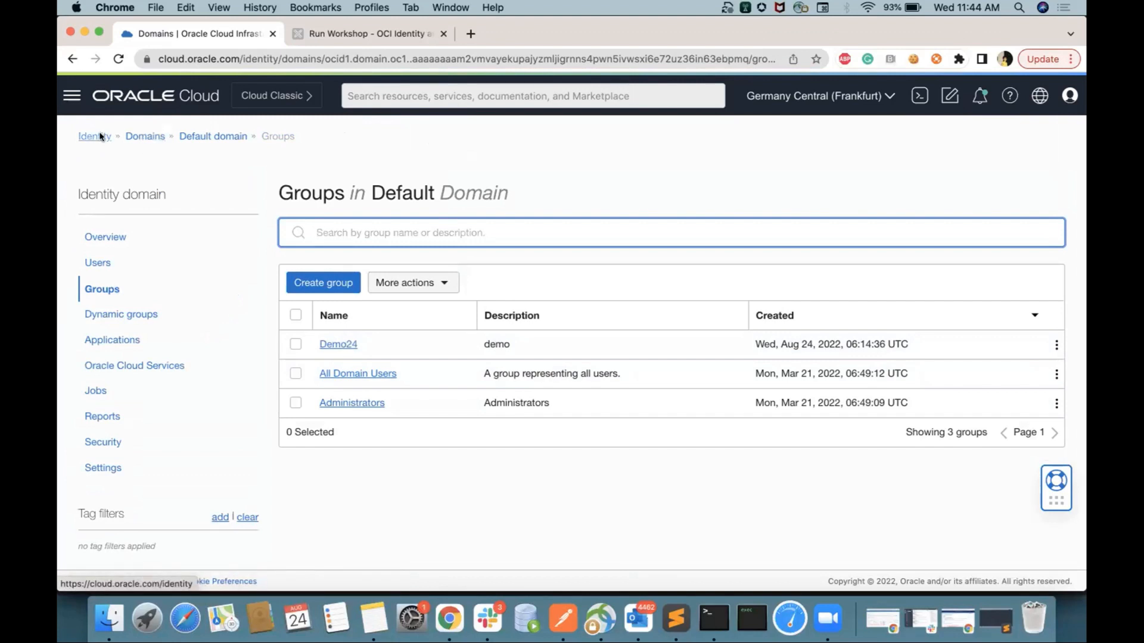
- From Identity > Compartments, create compartment Demo24 with description 'Demo' under root
left_click(142, 136)
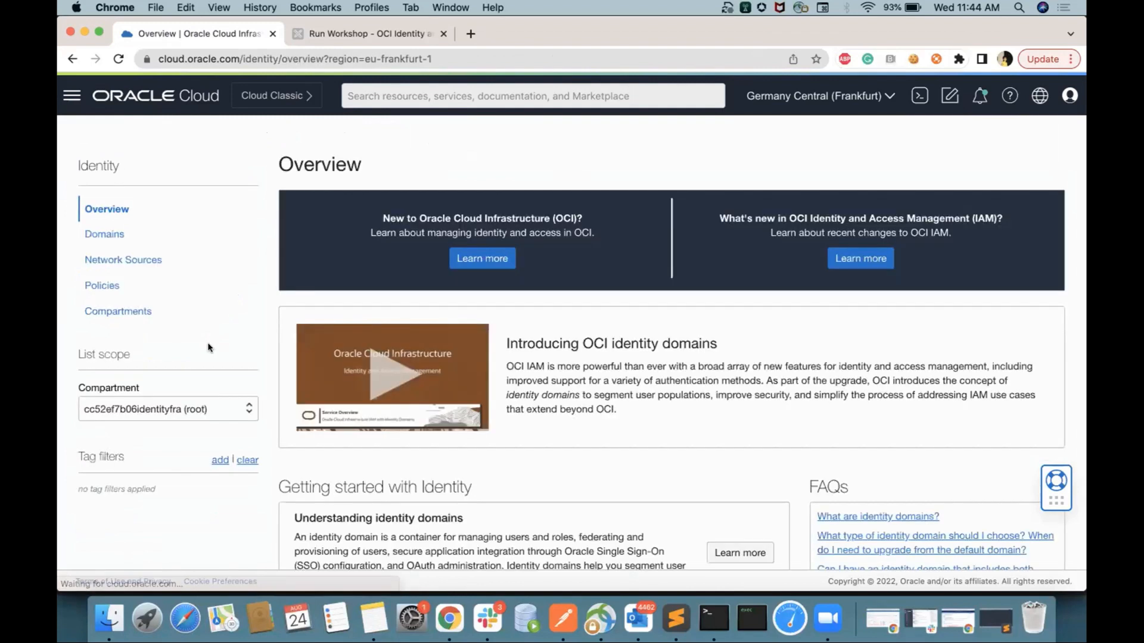
left_click(122, 311)
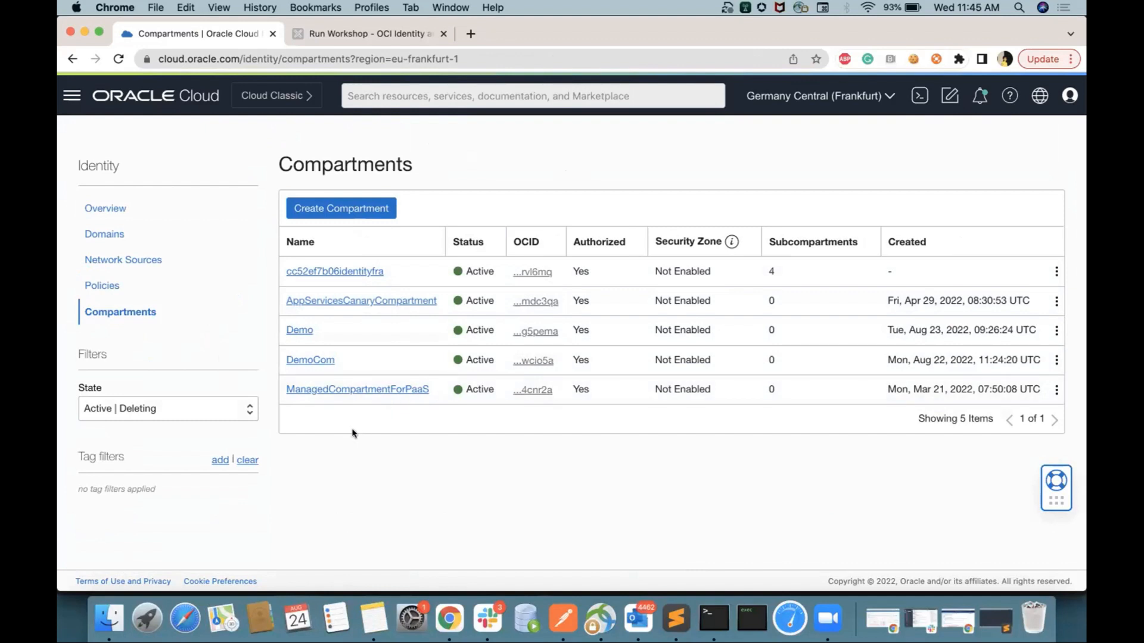
left_click(343, 210)
left_click(398, 247)
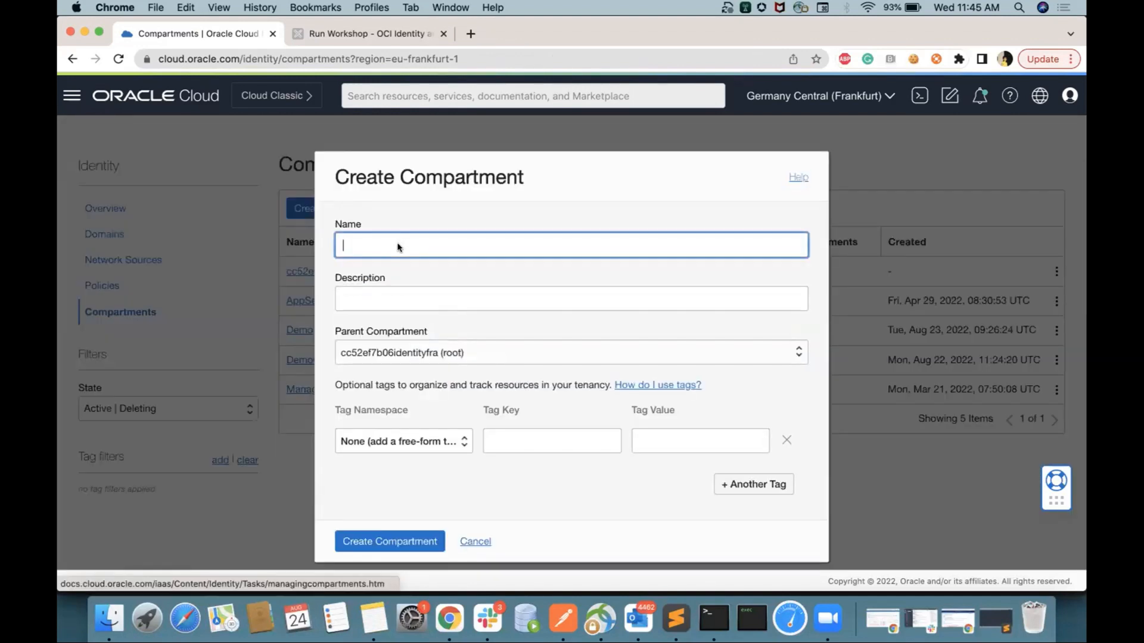
type("Demo24")
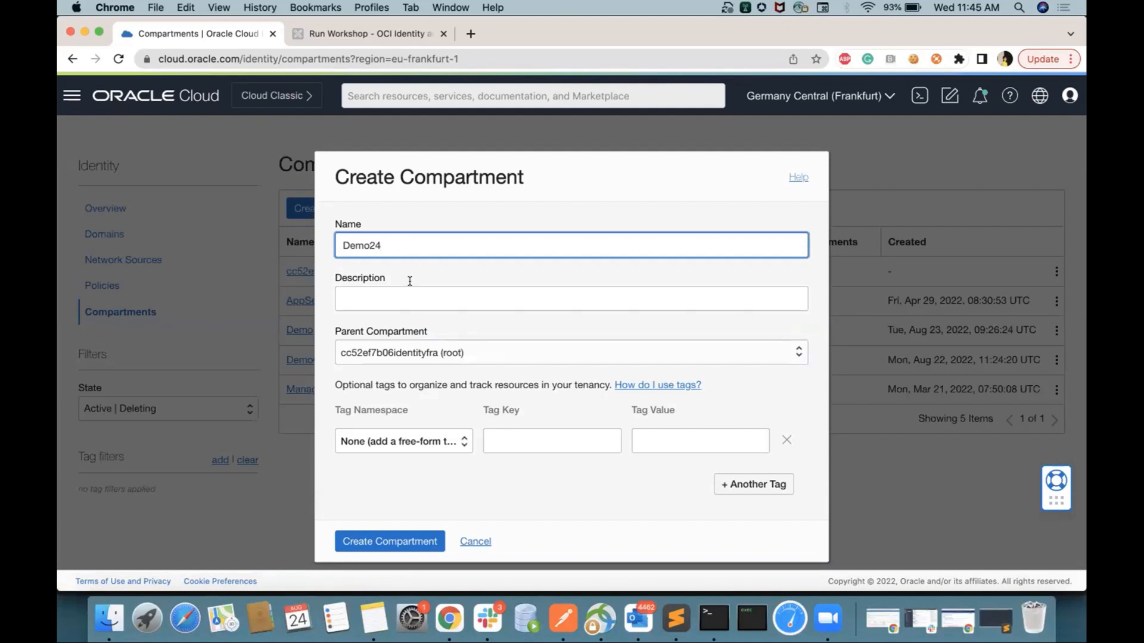
left_click(396, 294)
type("Demo")
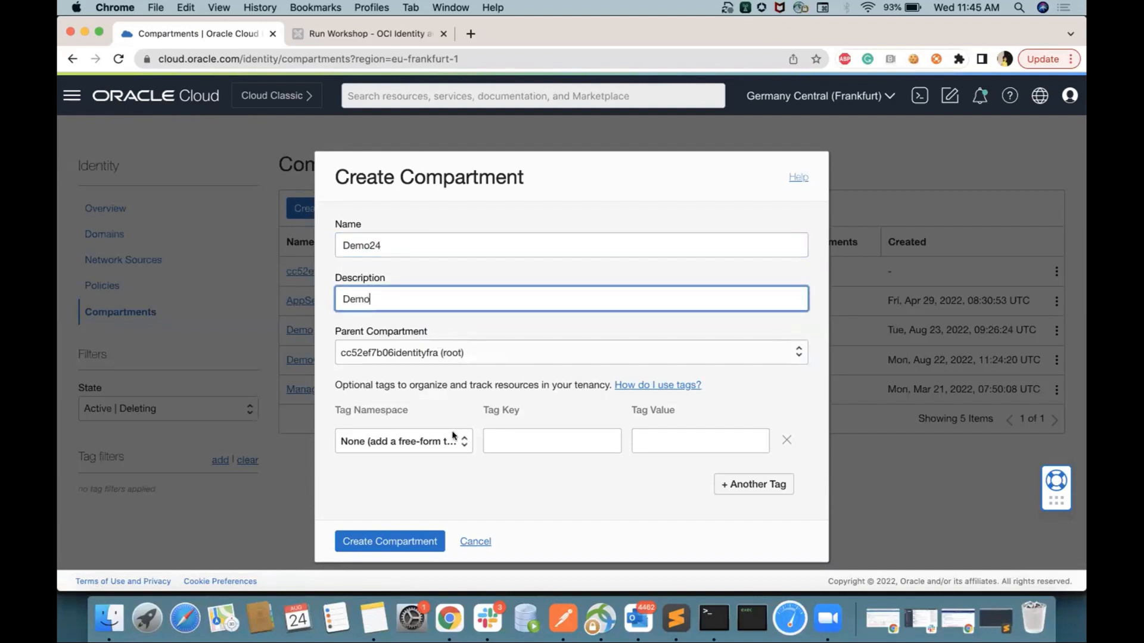
scroll(450, 417, "down", 1)
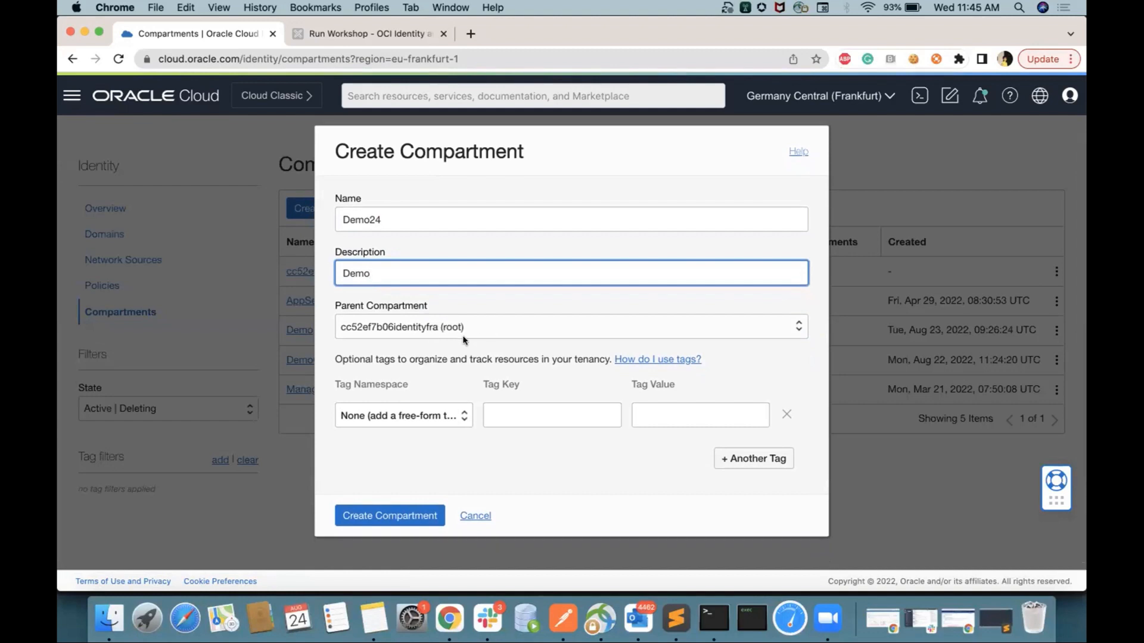
left_click(377, 516)
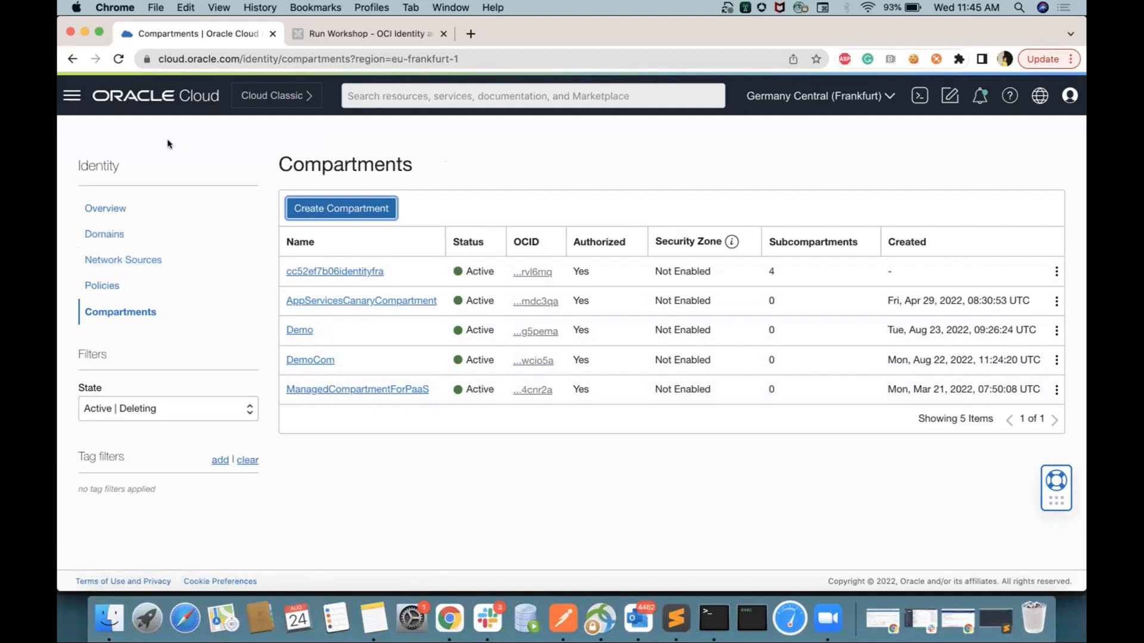
- Reload Compartments until Demo24 appears, select its name, then open the root compartment's Policies
left_click(118, 59)
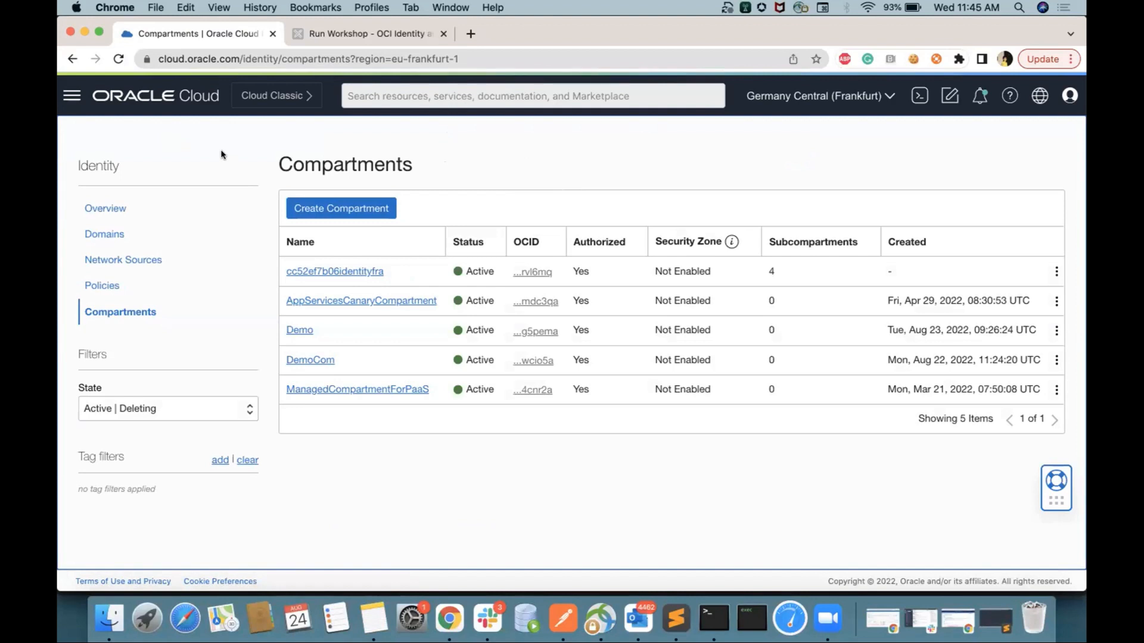
left_click(118, 58)
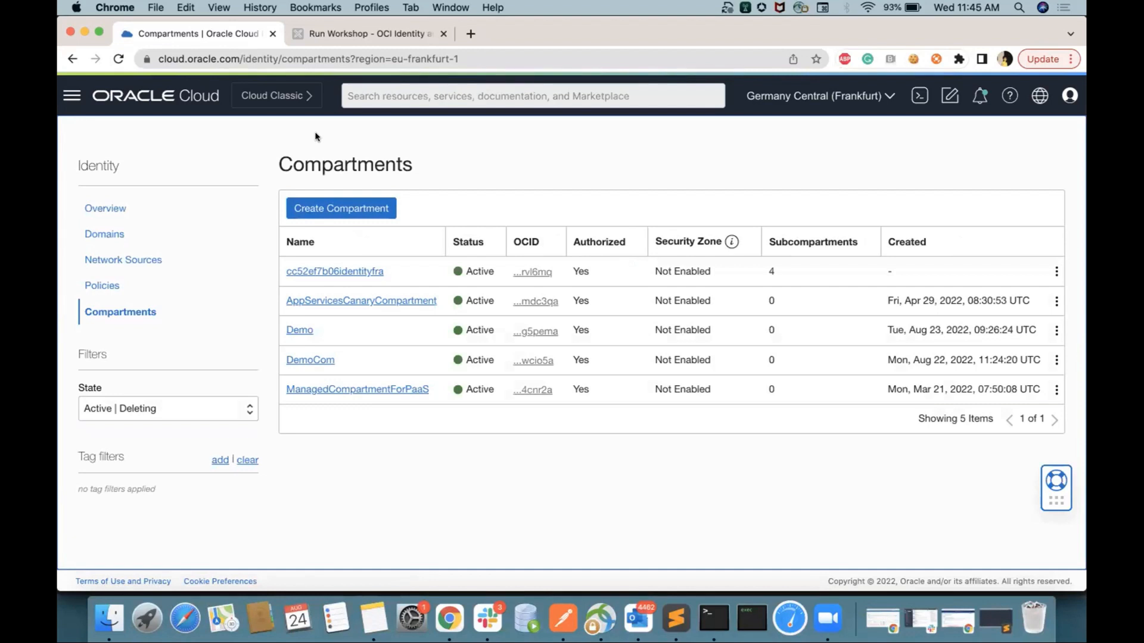
left_click(119, 59)
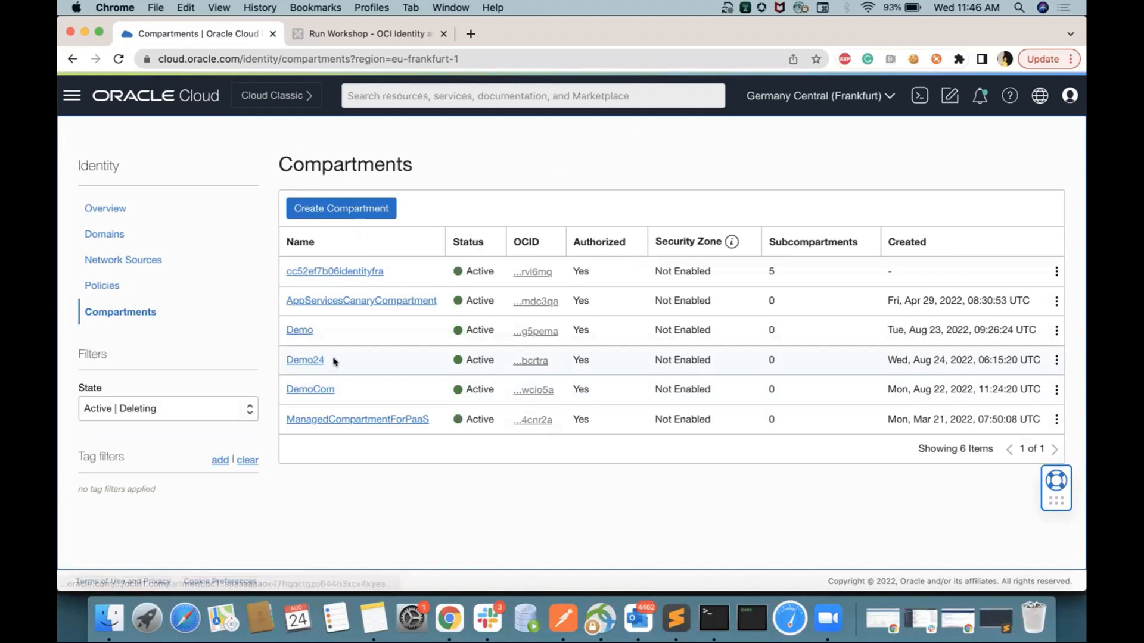
left_click_drag(332, 360, 281, 360)
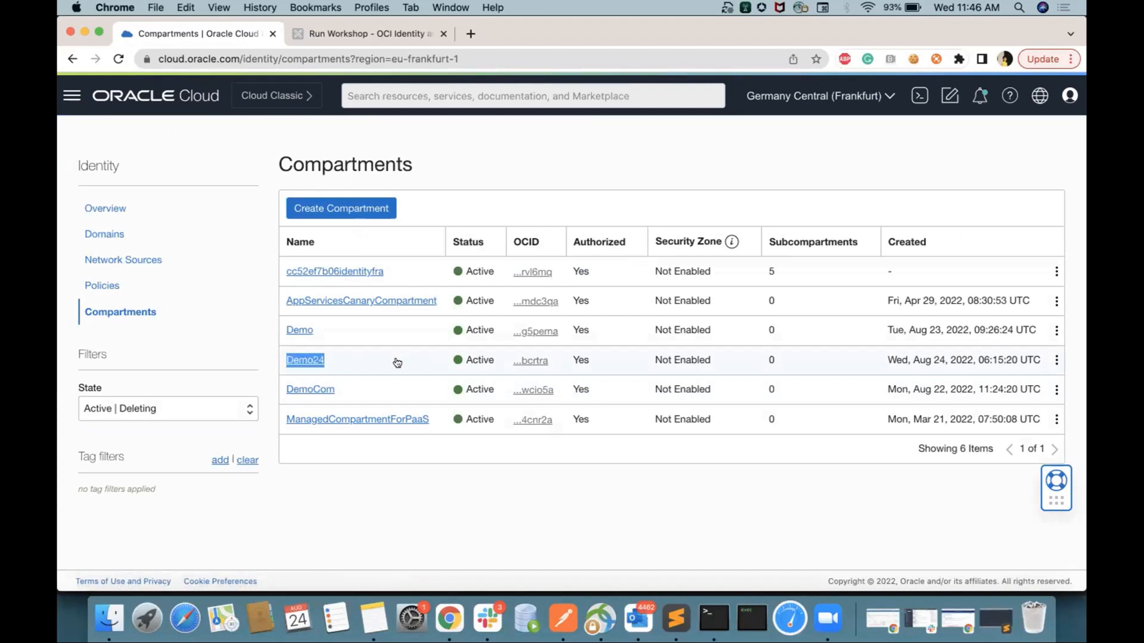
left_click(106, 288)
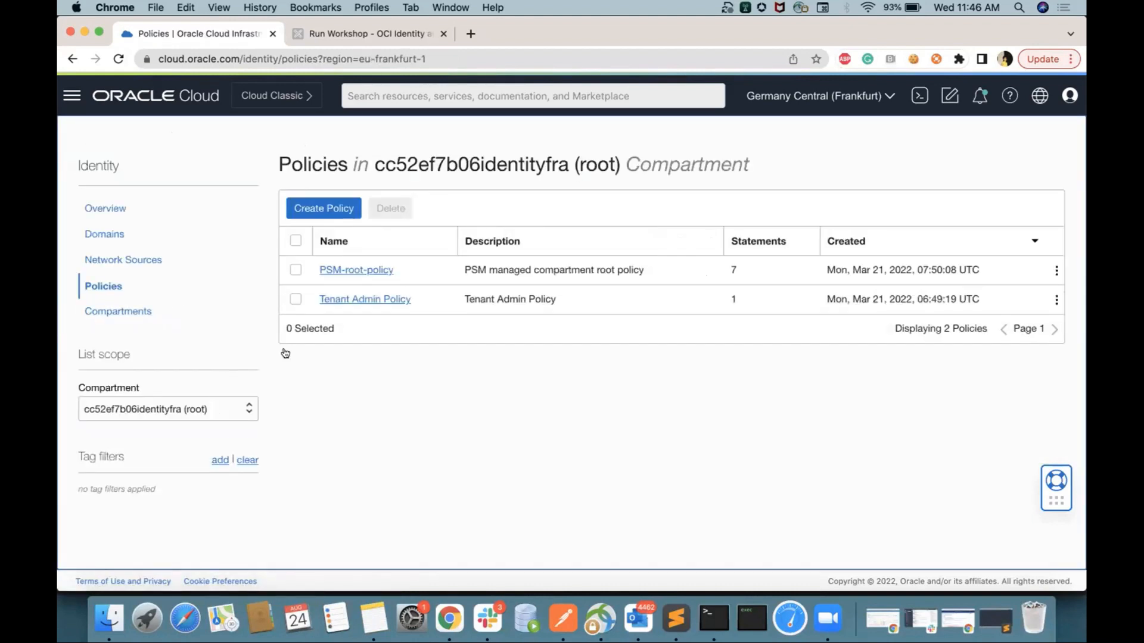
- Start a new policy named DemoPolicy with description 'demo'
left_click(308, 208)
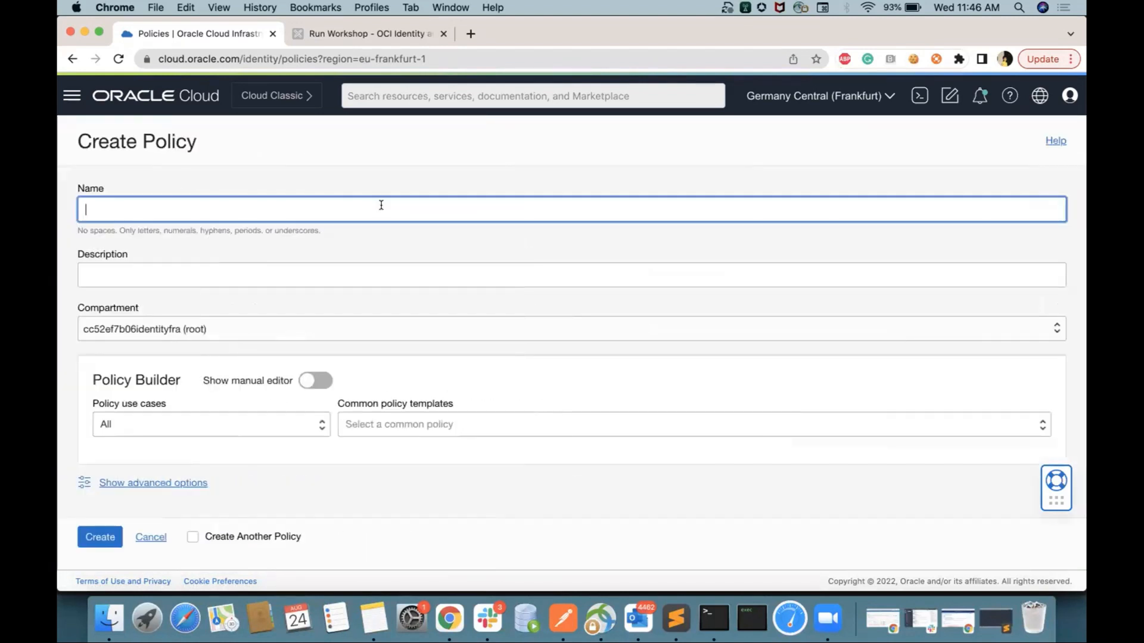
type("DemoPolicy")
left_click(345, 265)
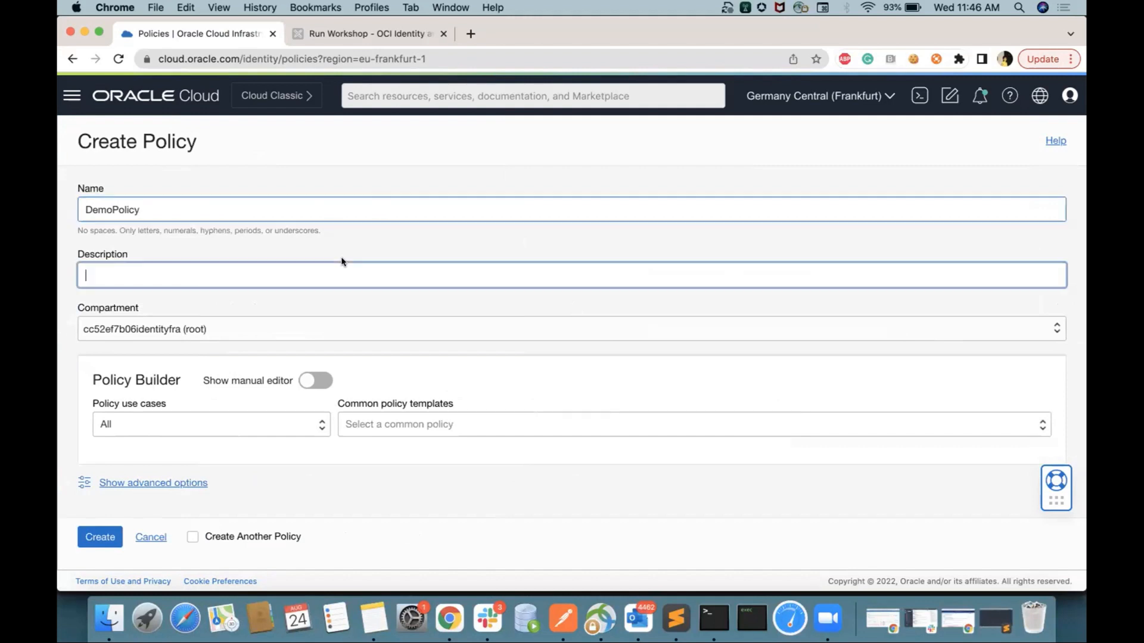
type("demo")
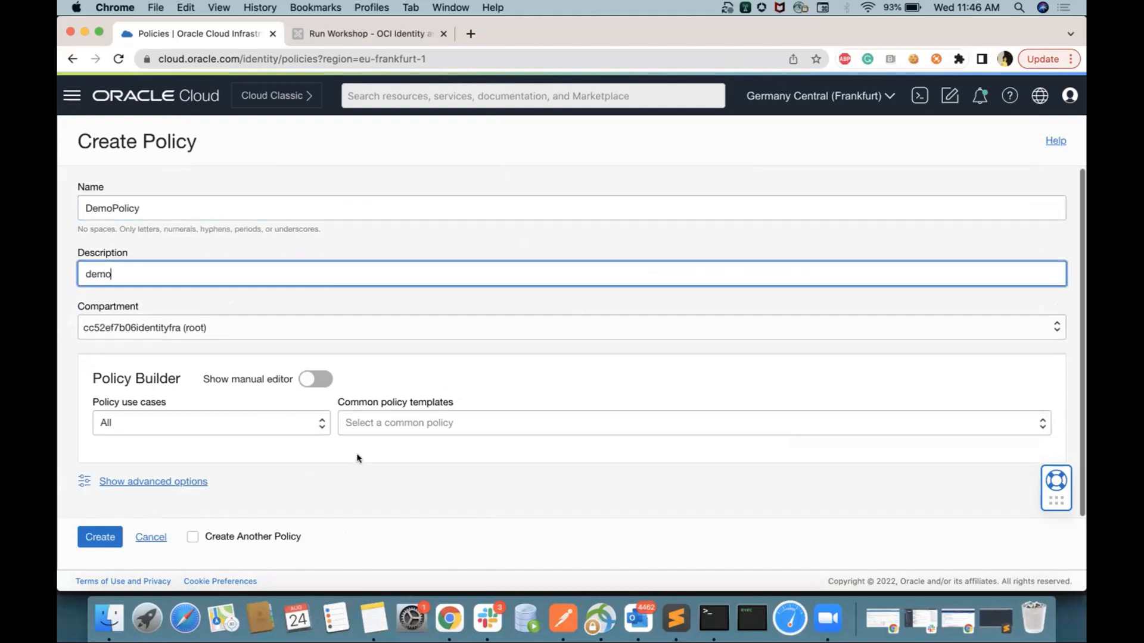
- Paste the prepared statement in the manual editor and change group and compartment to Demo24
left_click(316, 381)
left_click(302, 419)
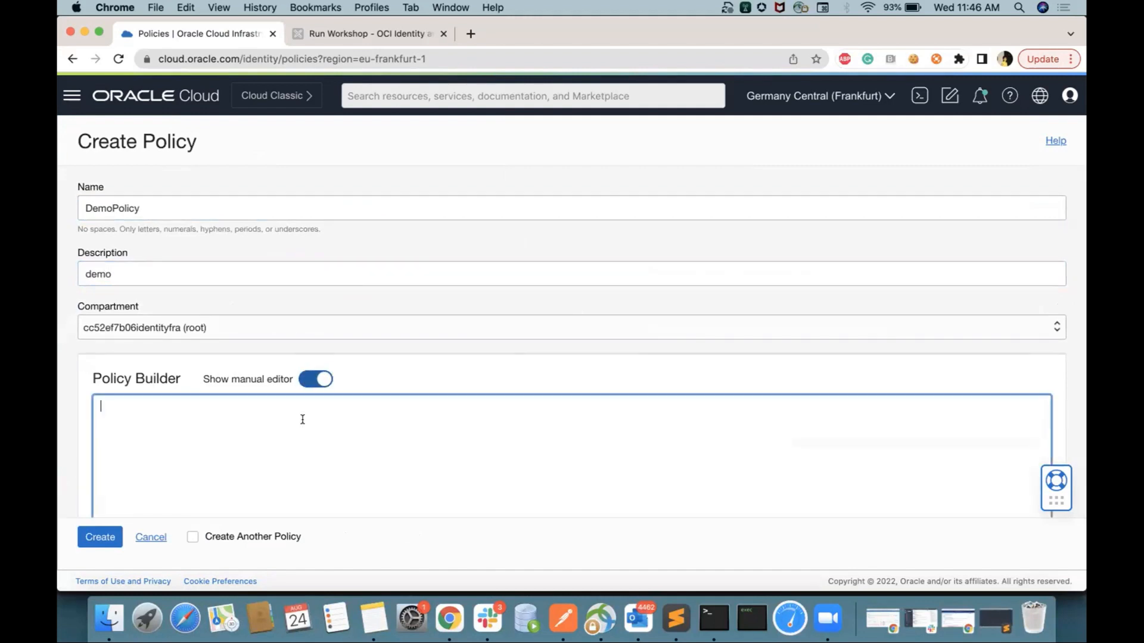
type("Allow group default/DemoGroup to manage all-resources in compartment Demo")
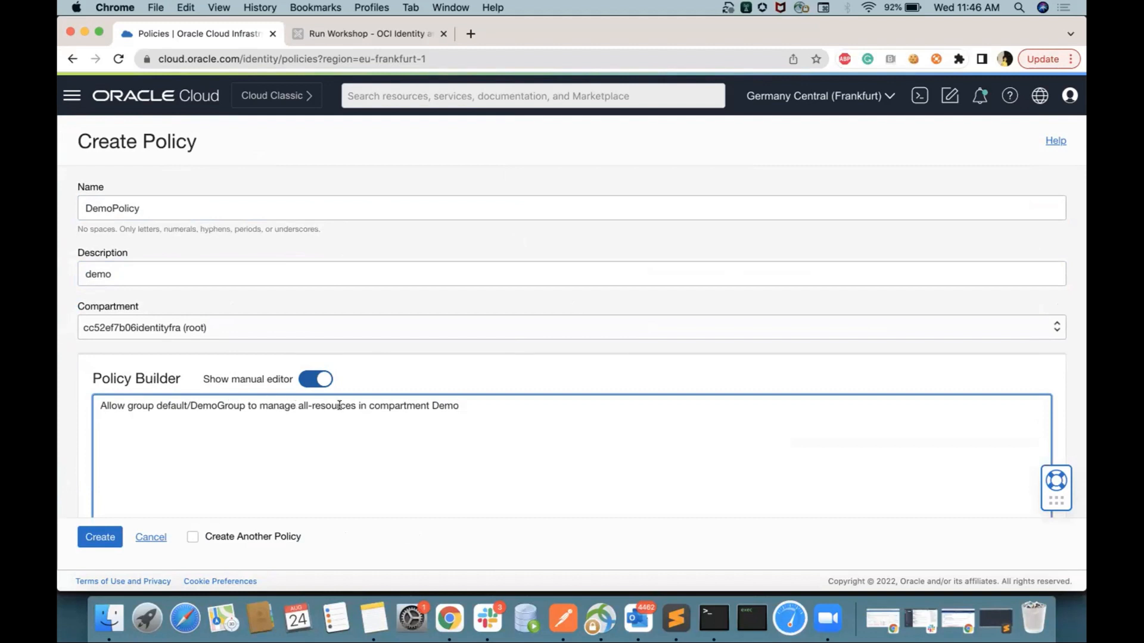
type("24")
left_click_drag(247, 406, 214, 402)
type("24")
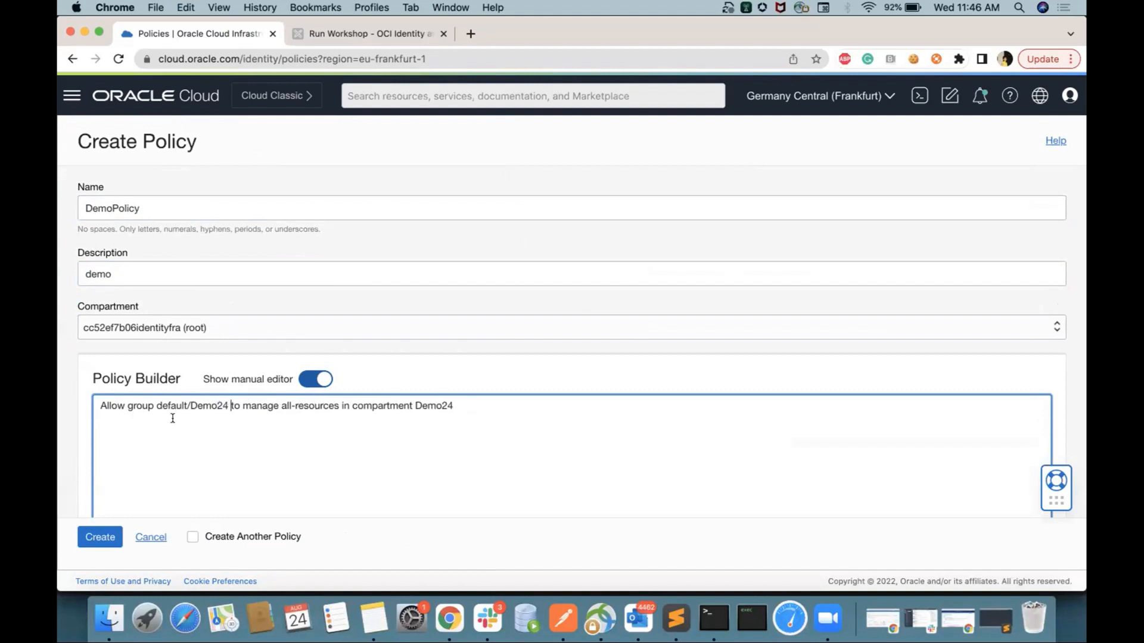
- Review the statement letting group Demo24 manage all-resources in compartment Demo24, then create the policy
double_click(211, 405)
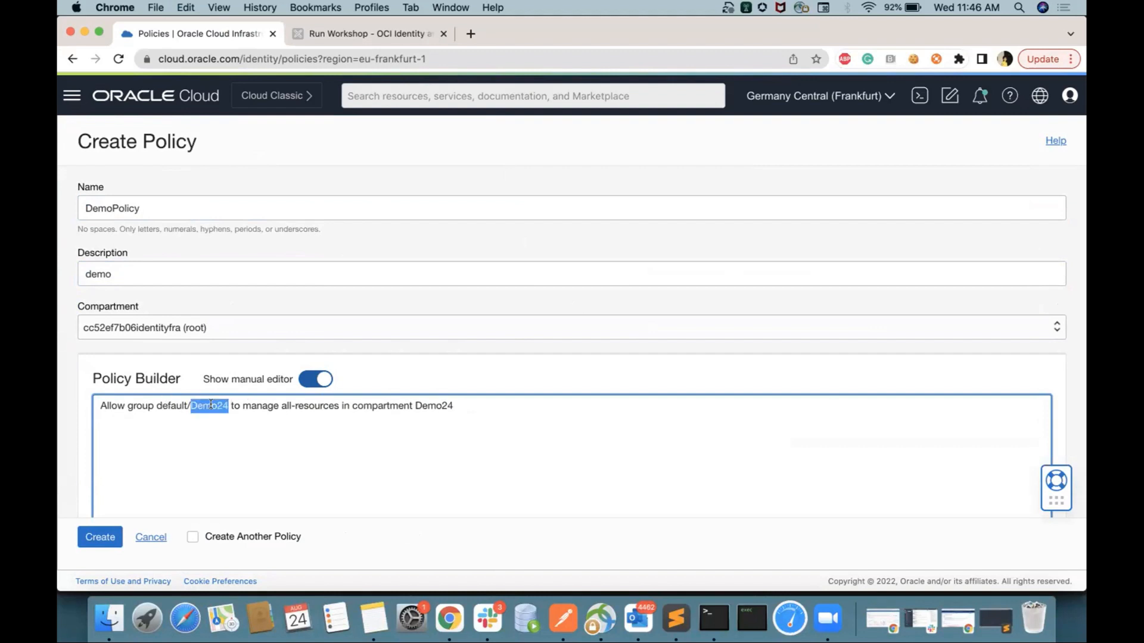
double_click(167, 404)
left_click_drag(281, 404, 337, 404)
left_click_drag(466, 409, 415, 401)
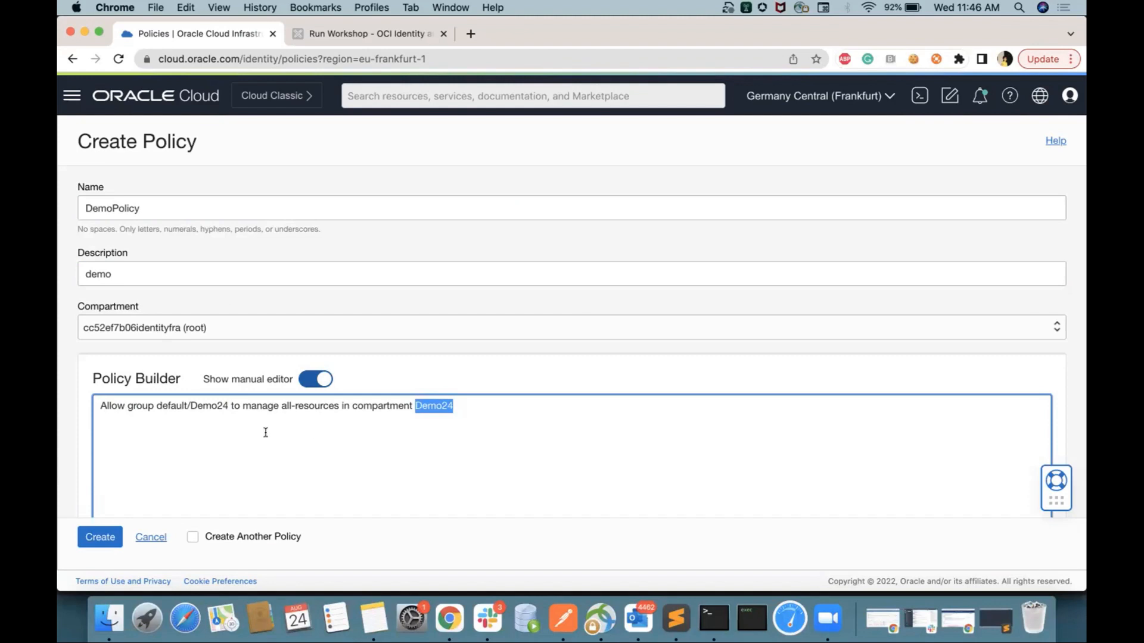
scroll(266, 432, "down", 2)
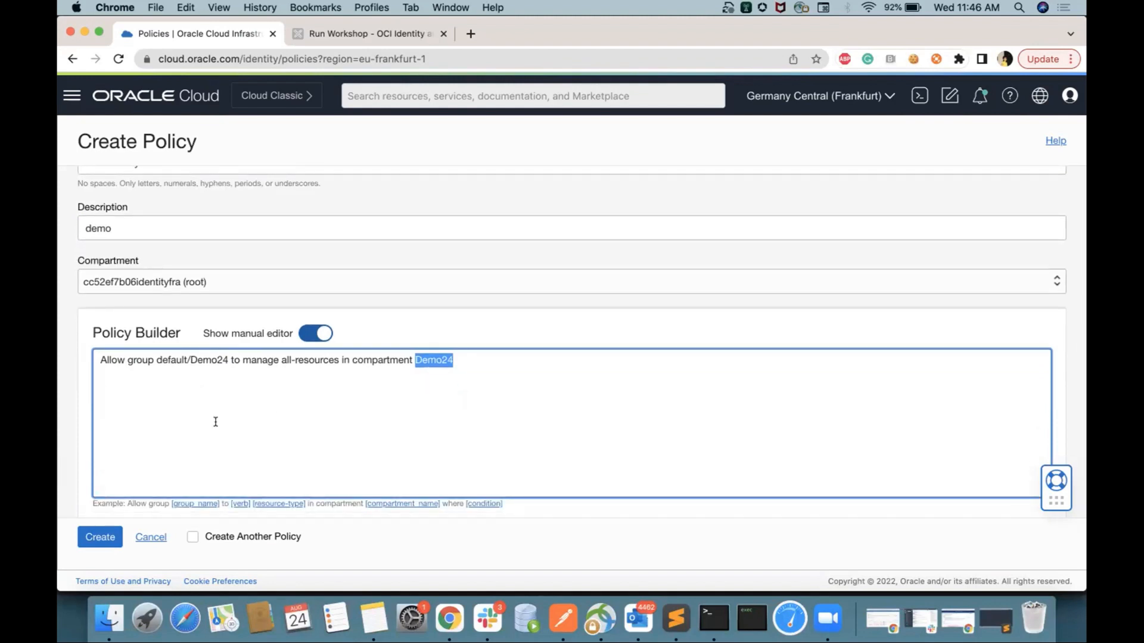
scroll(215, 422, "down", 2)
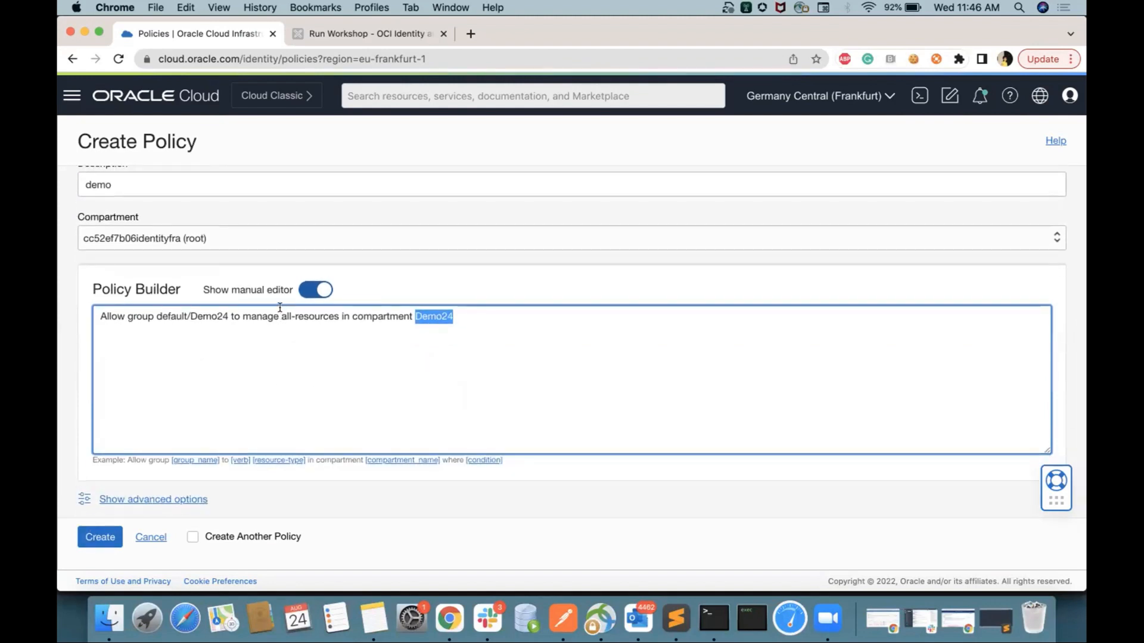
left_click_drag(282, 315, 337, 317)
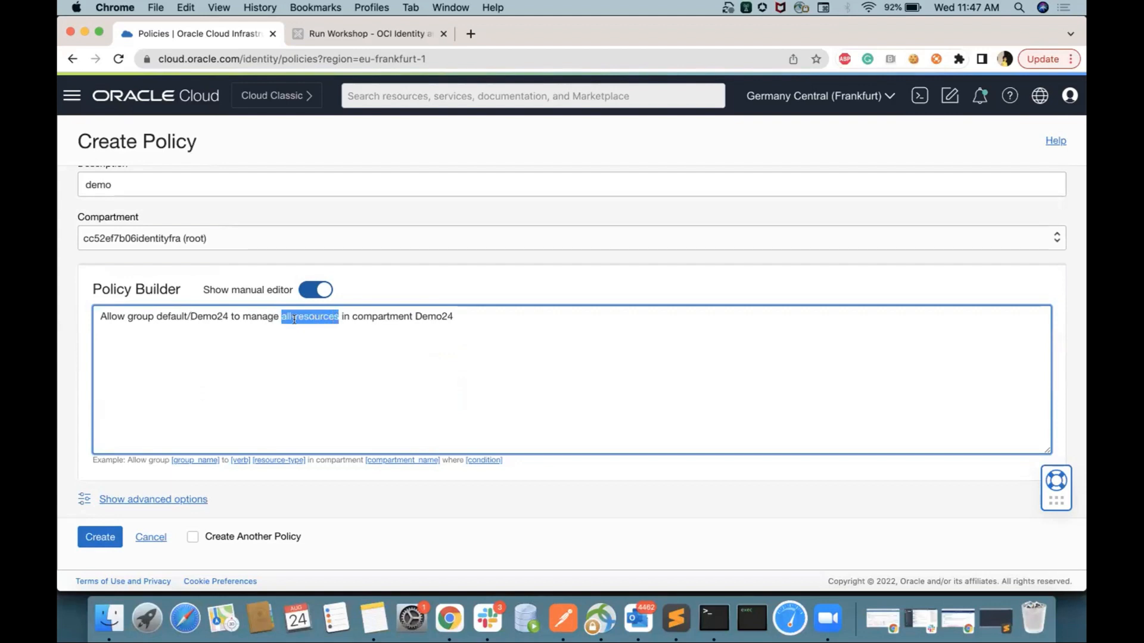
left_click(204, 326)
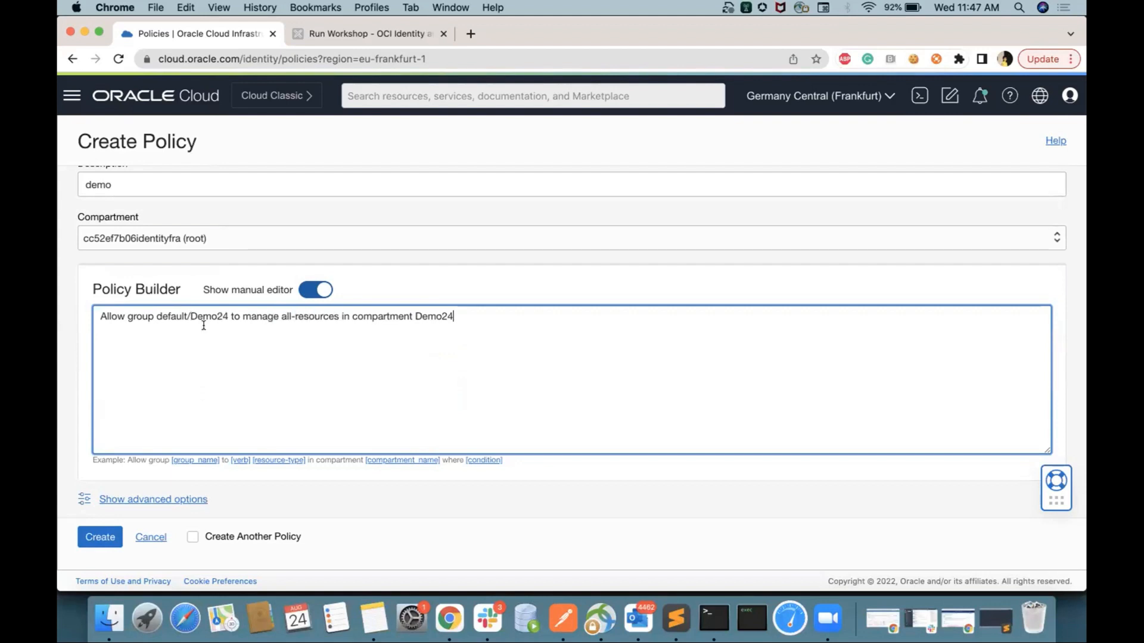
left_click(91, 537)
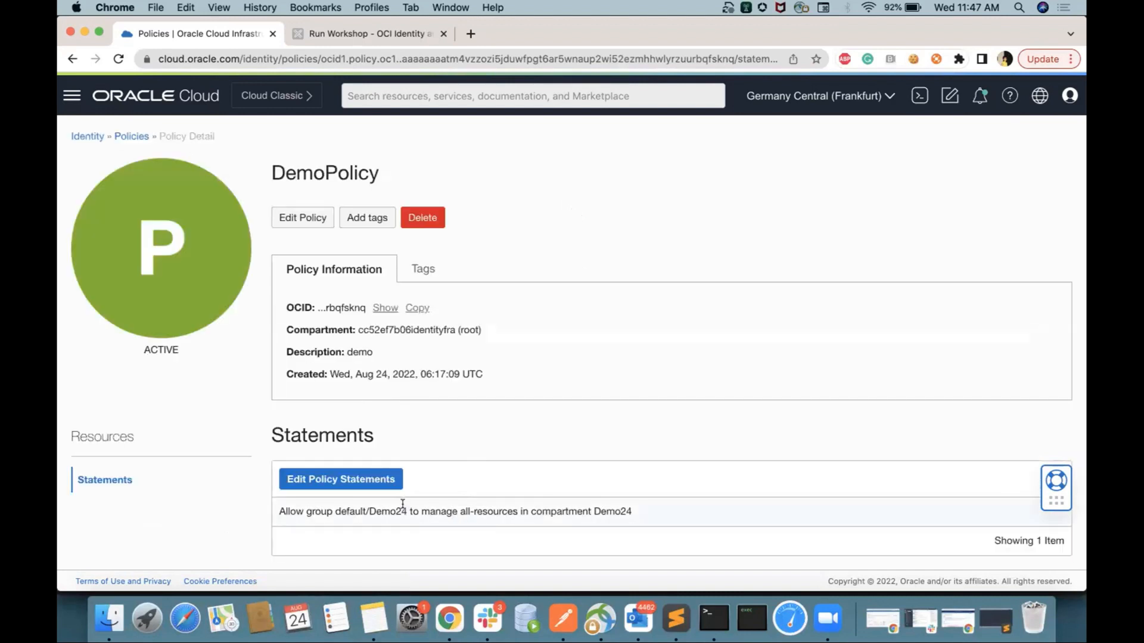
- Check Demo24 in the saved policy statement and return to the Identity overview
left_click_drag(407, 506, 369, 504)
left_click(515, 513)
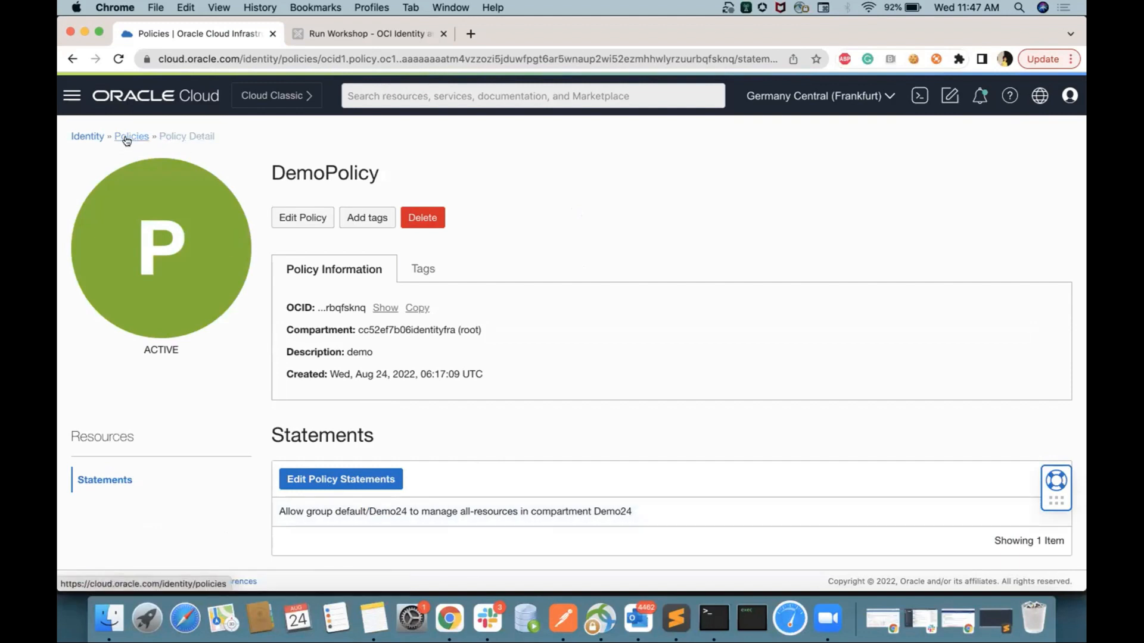
left_click(88, 136)
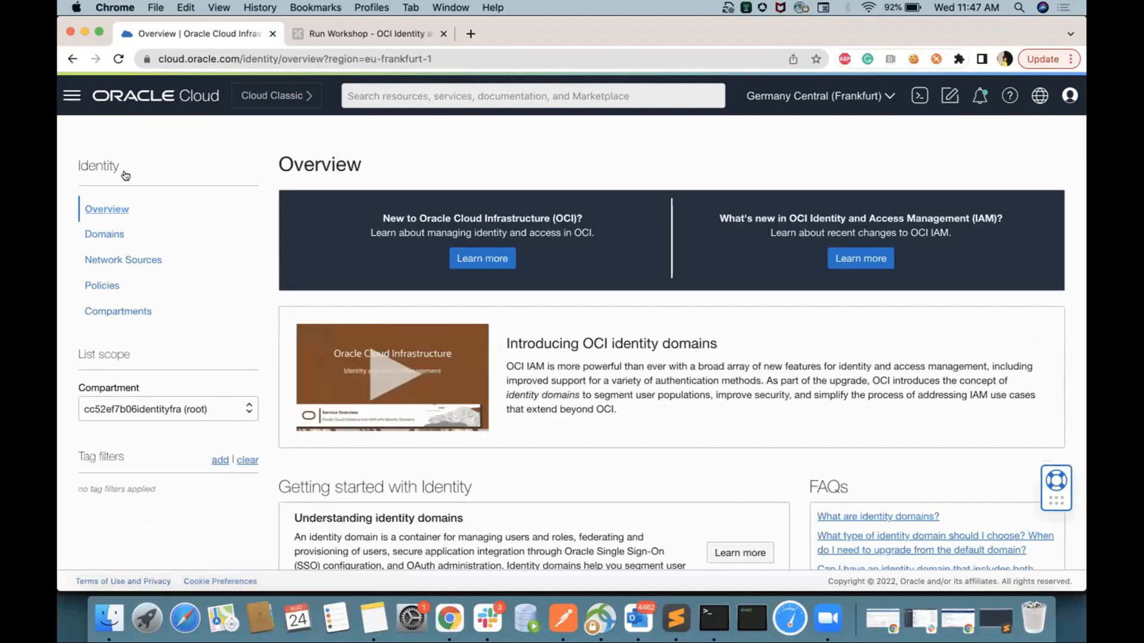
- List identity domains for compartment Demo24, which has none, and start creating a new domain
left_click(104, 233)
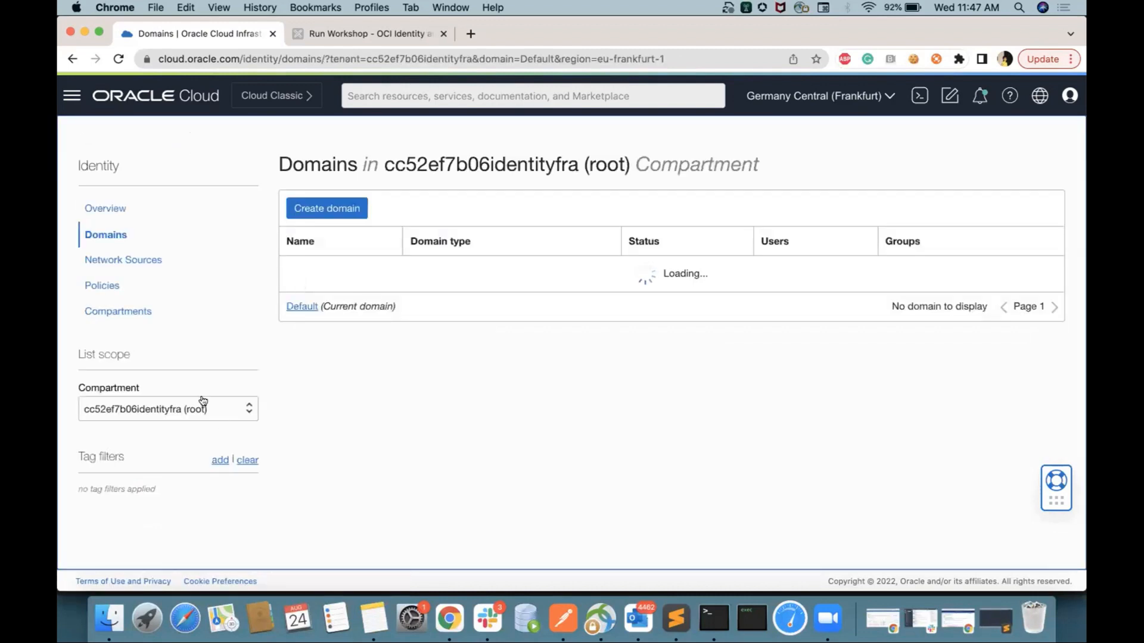
left_click(203, 405)
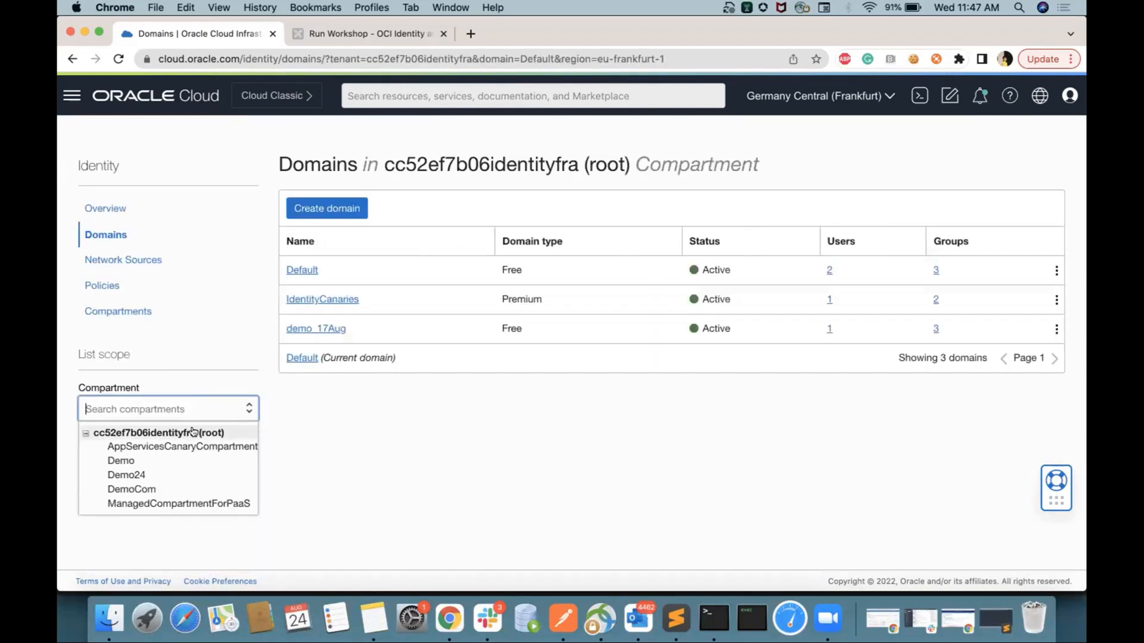
left_click(172, 476)
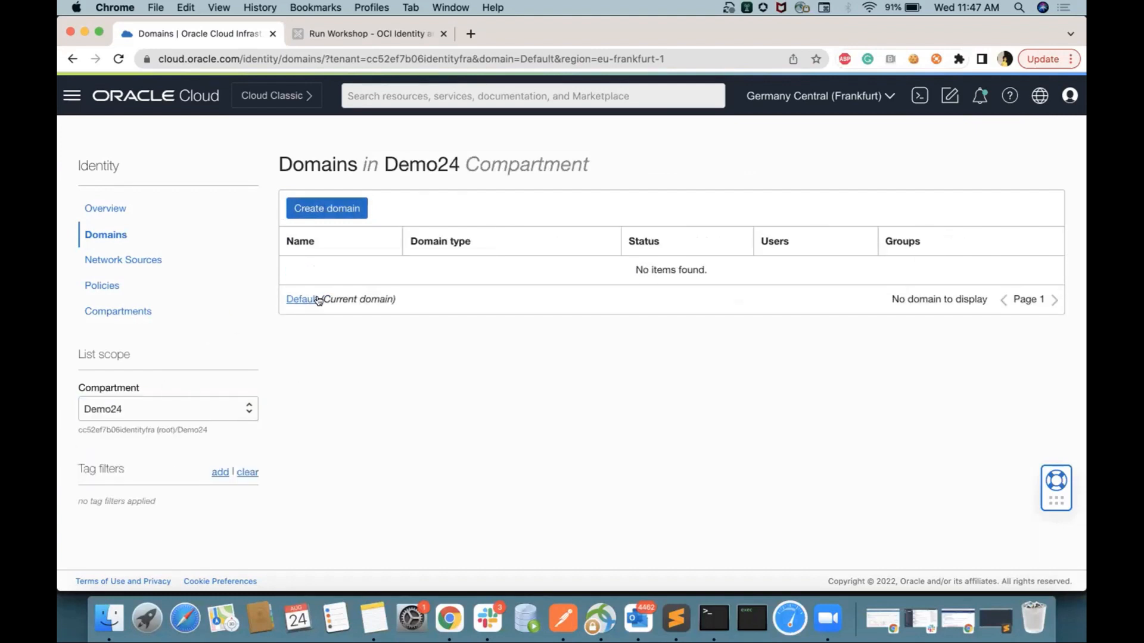
left_click(331, 207)
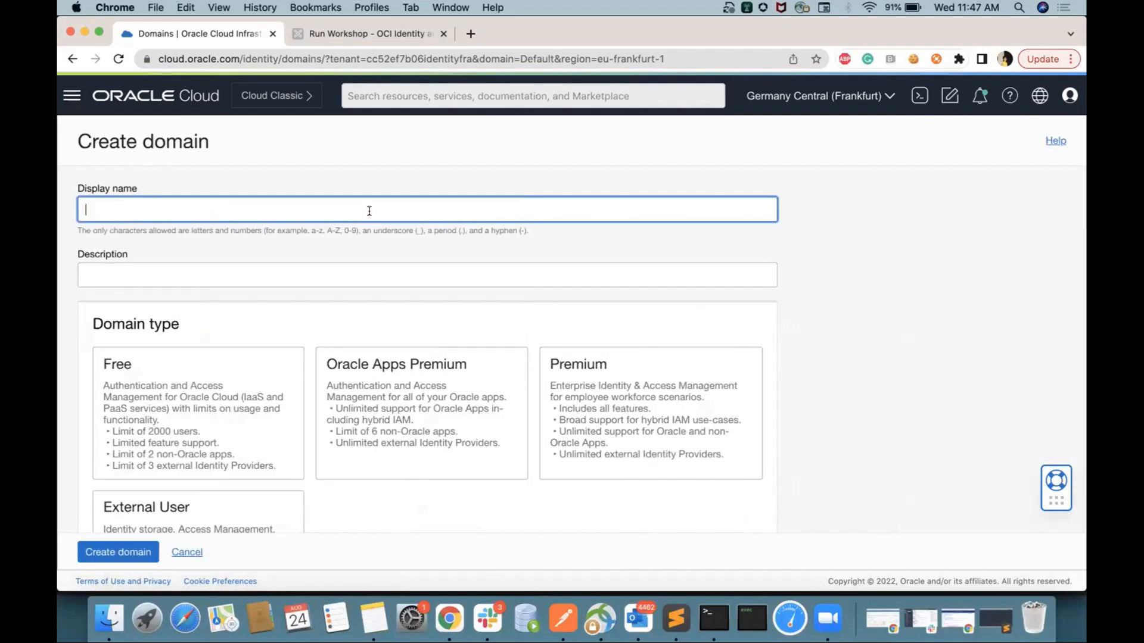
- Name the new domain DemoDomain with description 'demo'
type("DemoDomain")
left_click(306, 274)
type("demo")
- Select the Free domain type and scroll down to the Domain administrator section
scroll(383, 409, "down", 2)
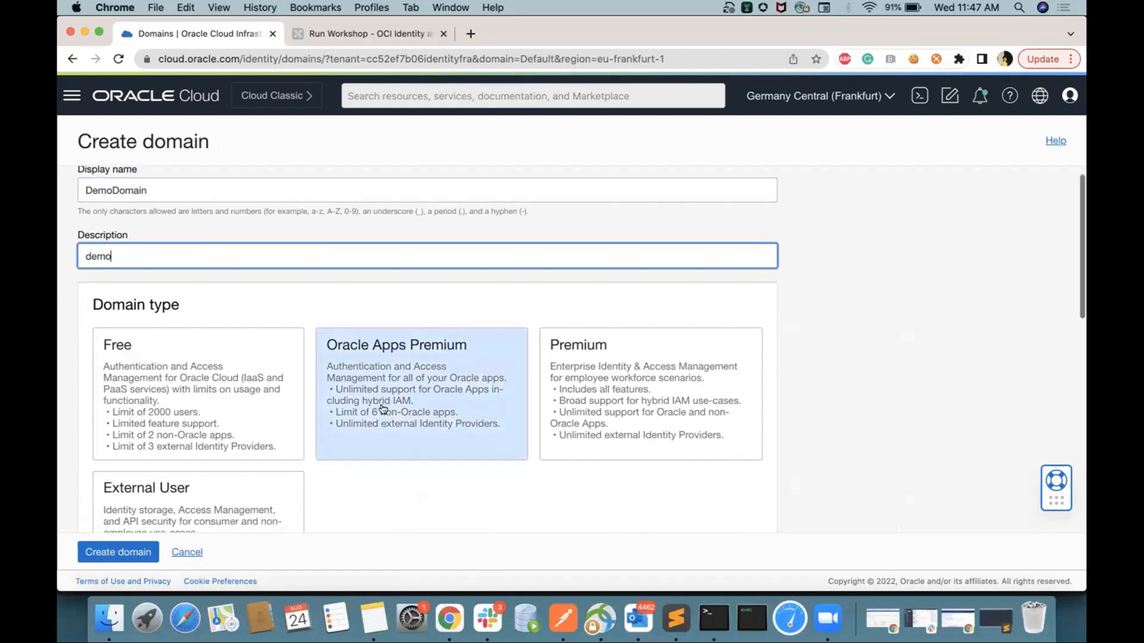
left_click(178, 345)
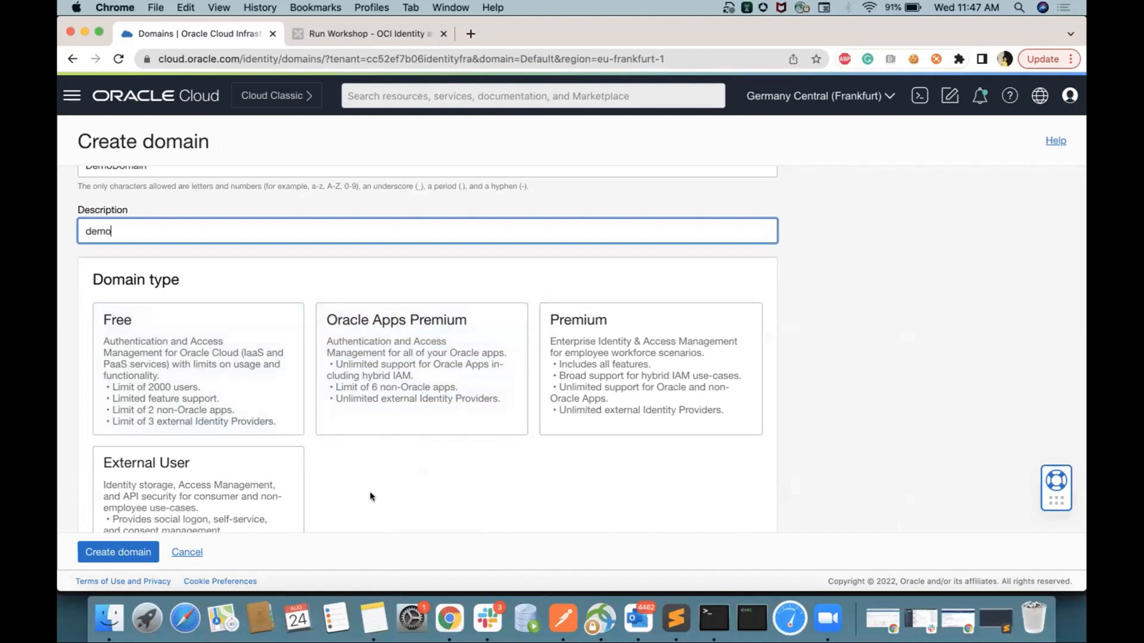
scroll(370, 498, "down", 2)
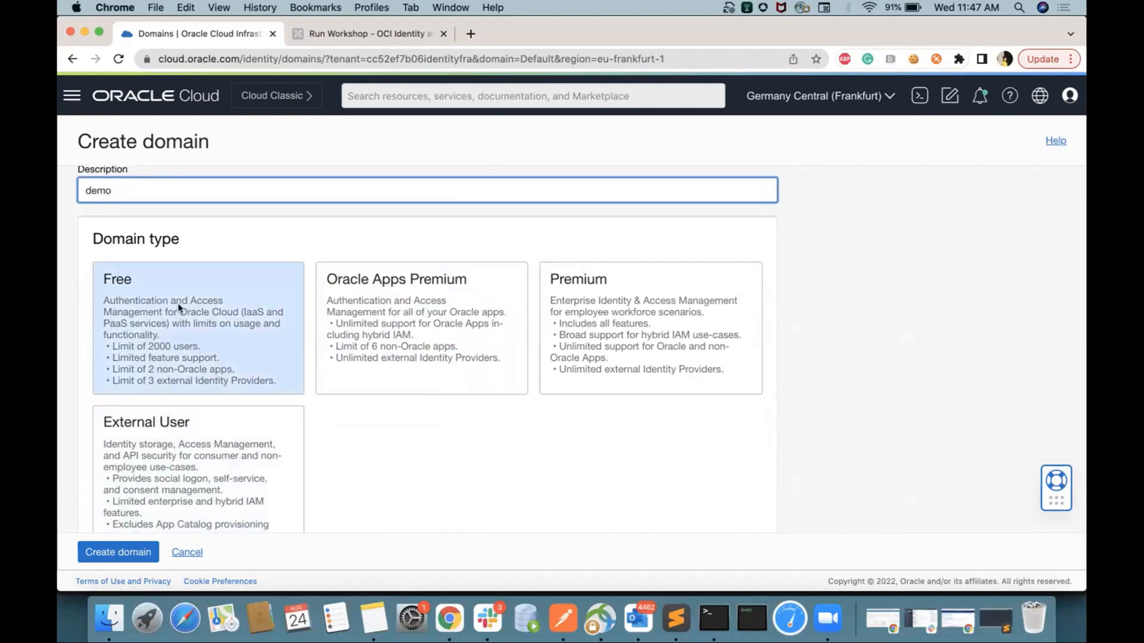
scroll(341, 443, "down", 1)
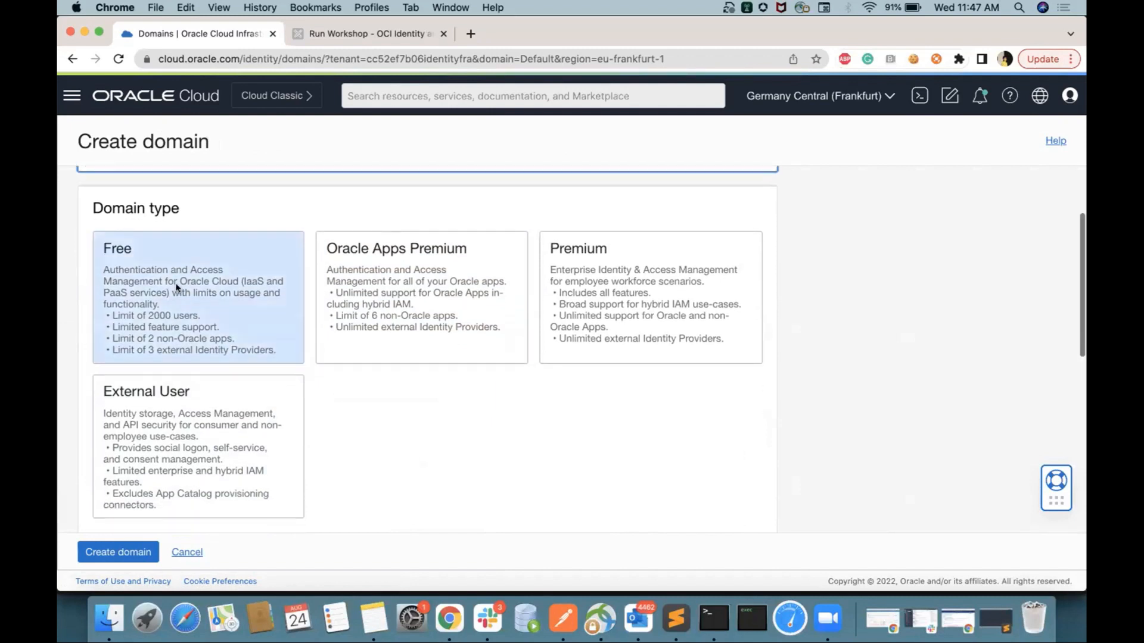
left_click(179, 290)
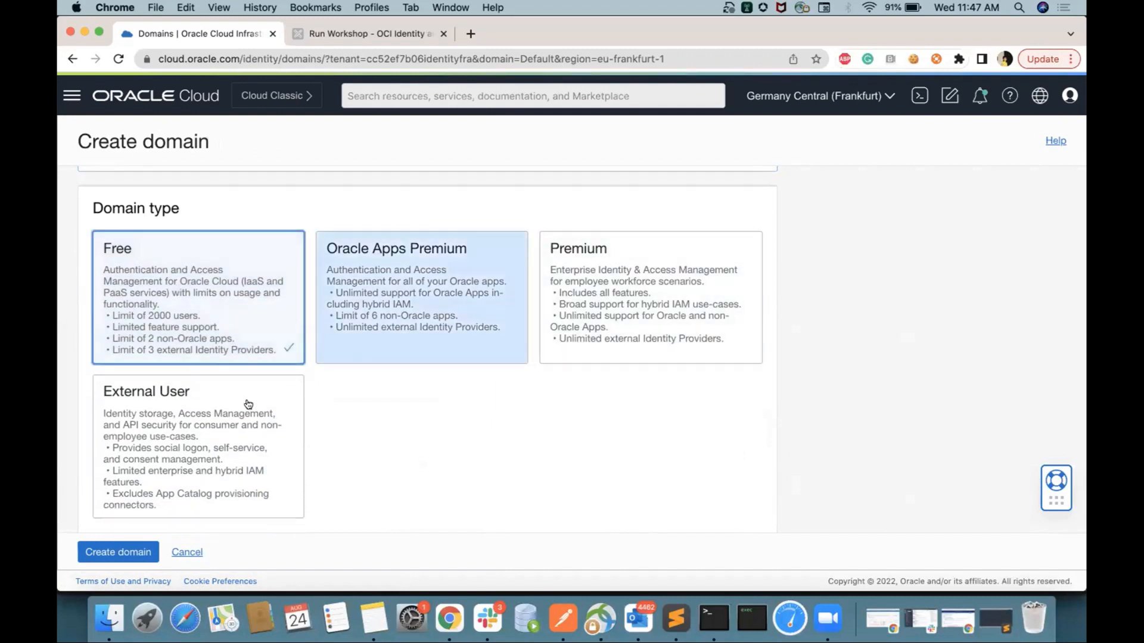
scroll(222, 420, "down", 2)
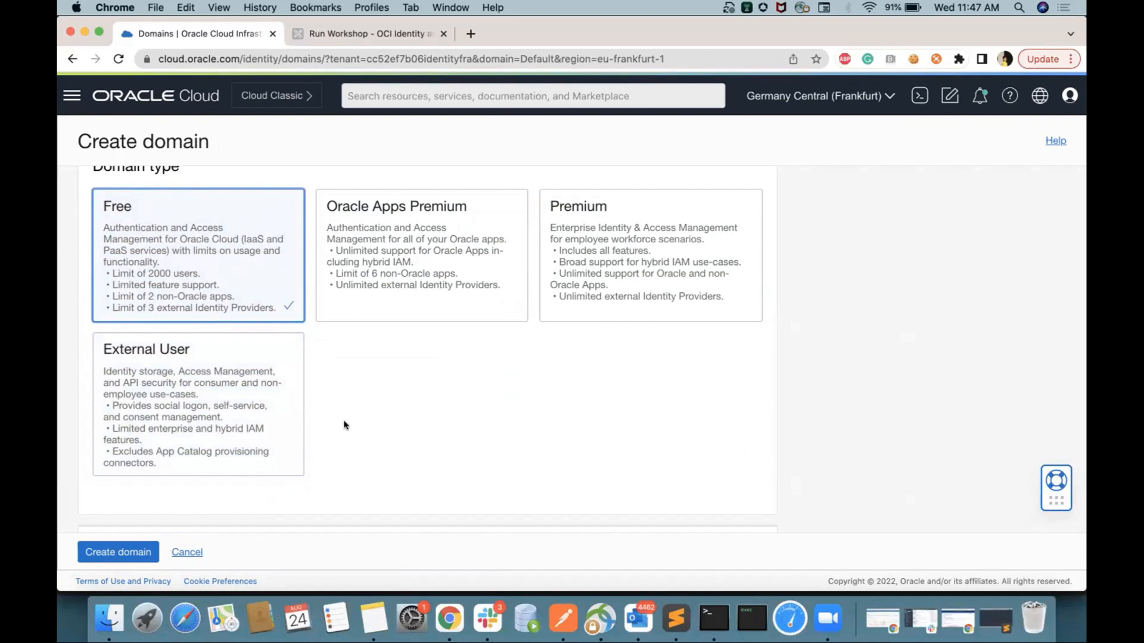
scroll(342, 420, "down", 1)
scroll(369, 371, "down", 3)
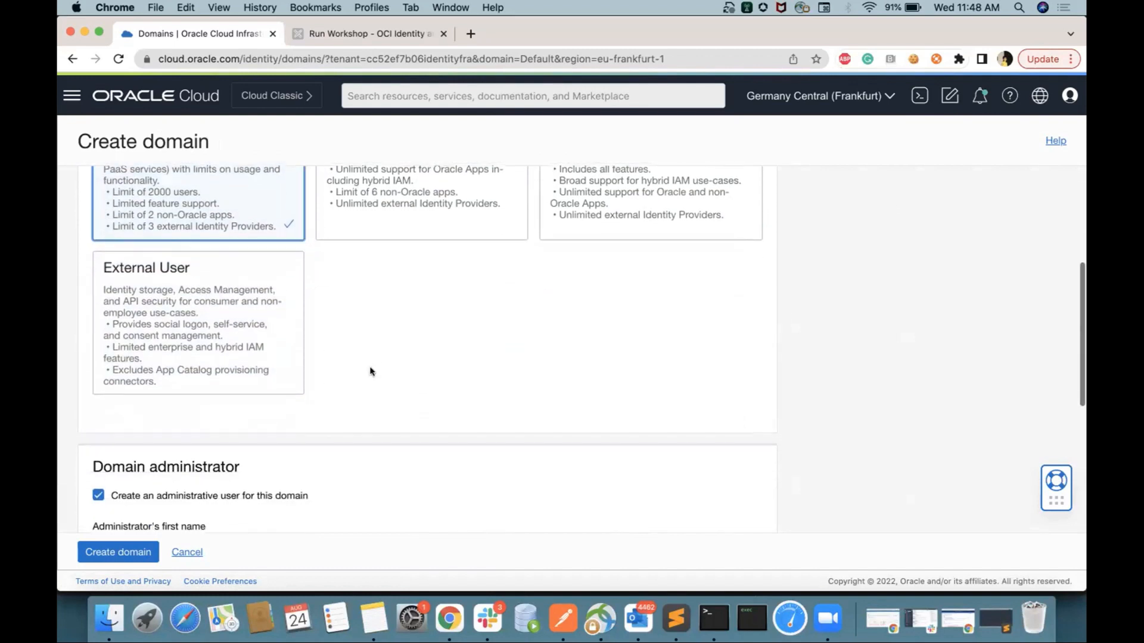
scroll(329, 410, "down", 4)
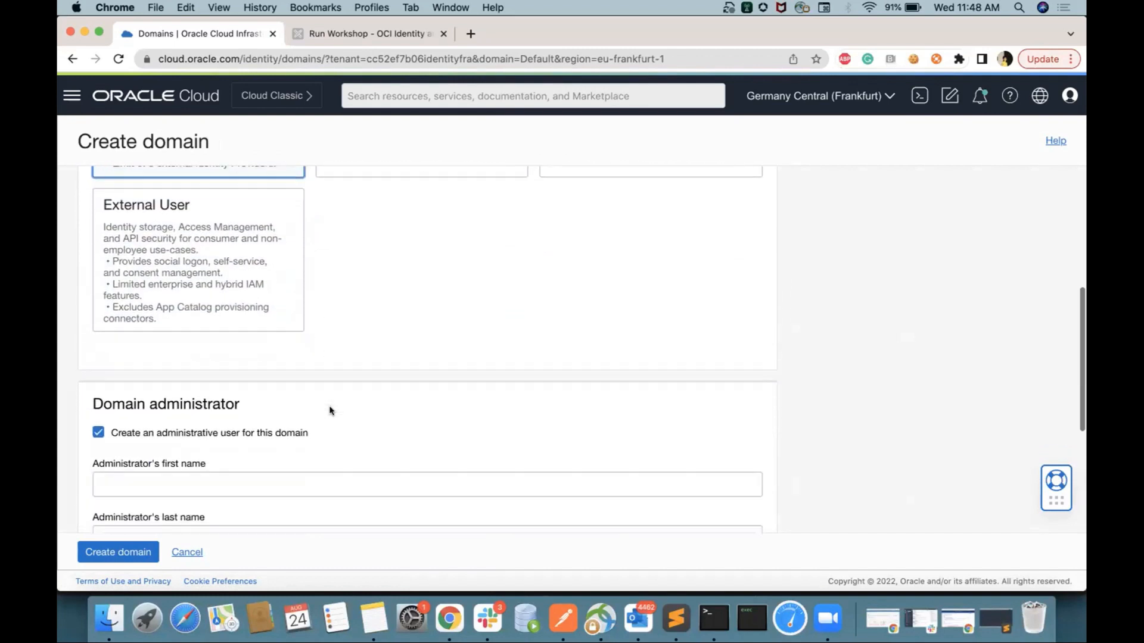
scroll(329, 408, "down", 4)
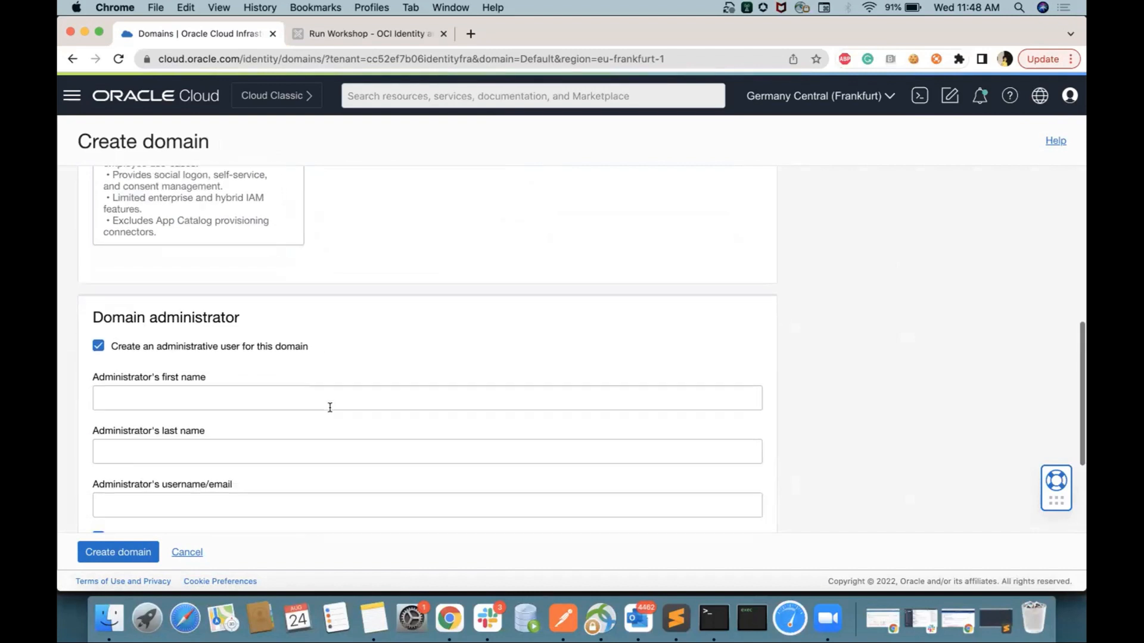
scroll(267, 305, "down", 2)
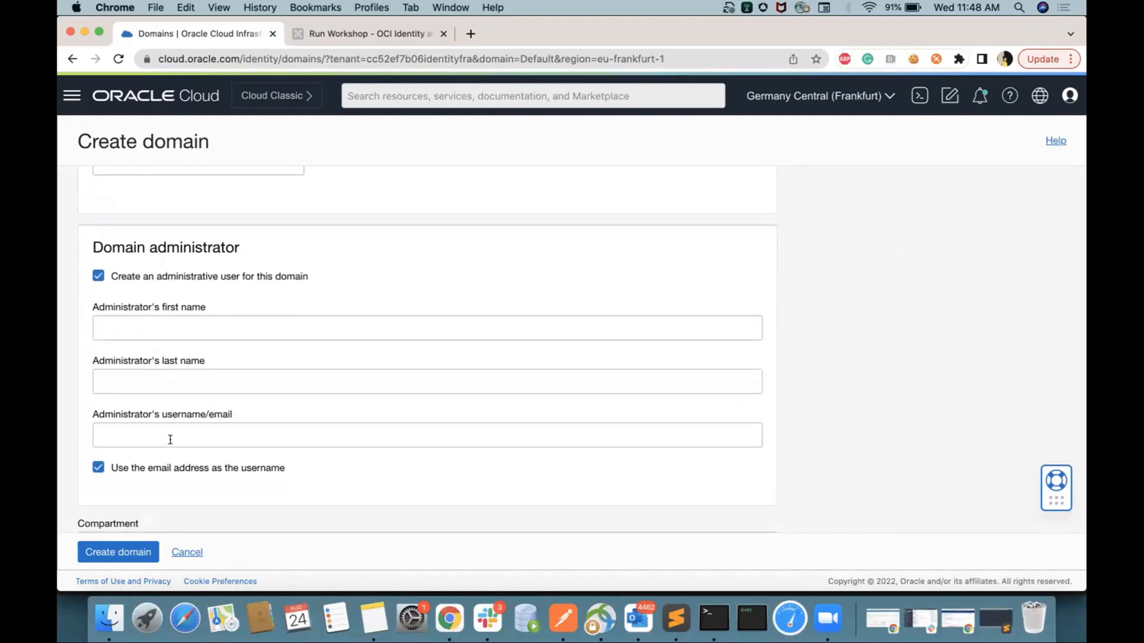
- Fill in the domain administrator's first name, last name and e-mail address
left_click(202, 330)
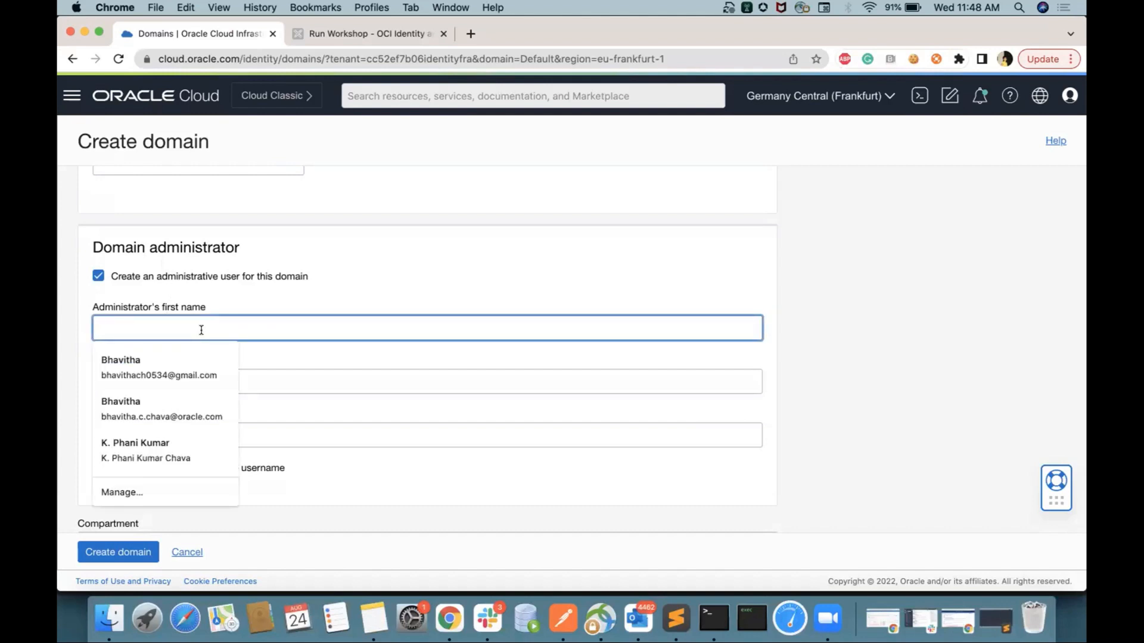
type("neha")
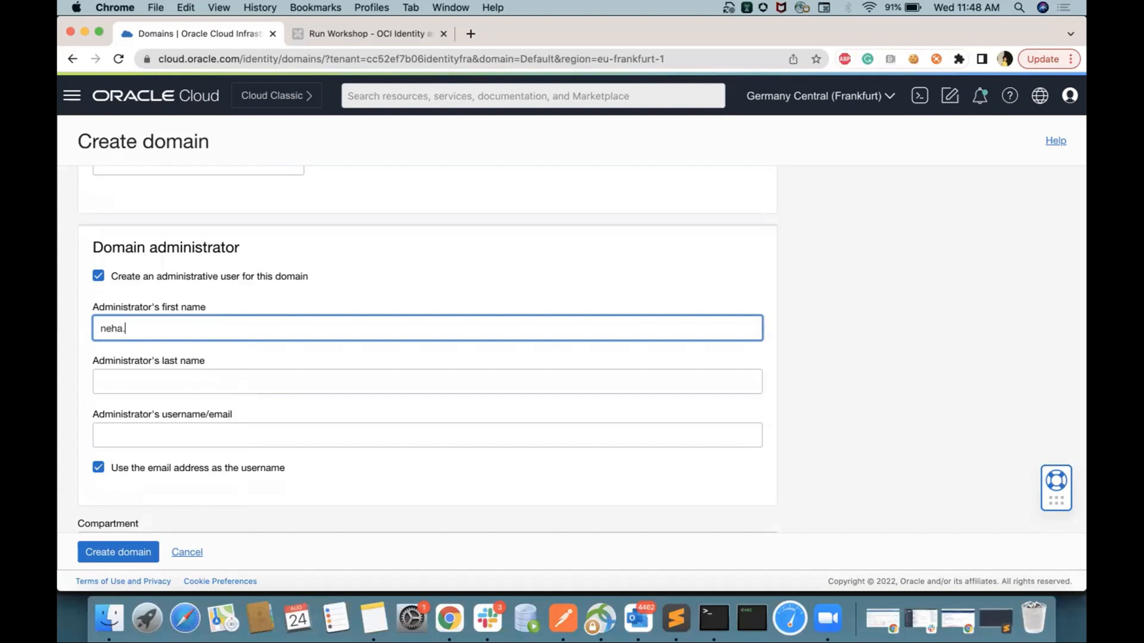
type(".n.garg")
key("BackSpace")
key("BackSpace")
key("BackSpace")
key("BackSpace")
key("BackSpace")
key("BackSpace")
key("BackSpace")
key("BackSpace")
key("BackSpace")
key("BackSpace")
key("BackSpace")
type("Neha")
left_click(186, 384)
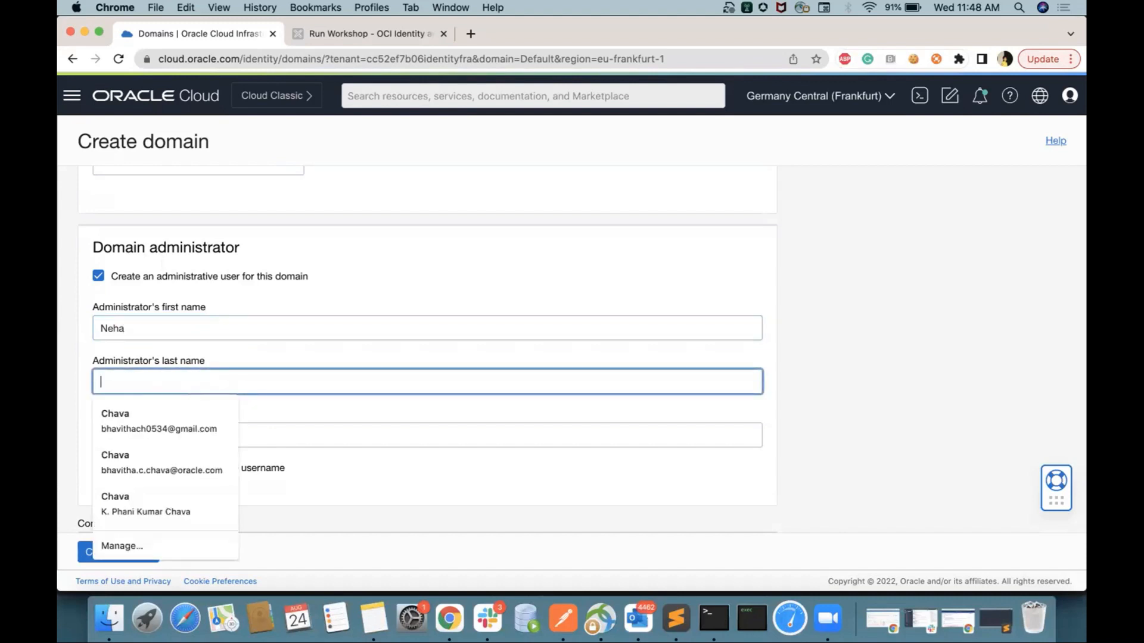
type("Garg")
left_click(164, 329)
type("Demo")
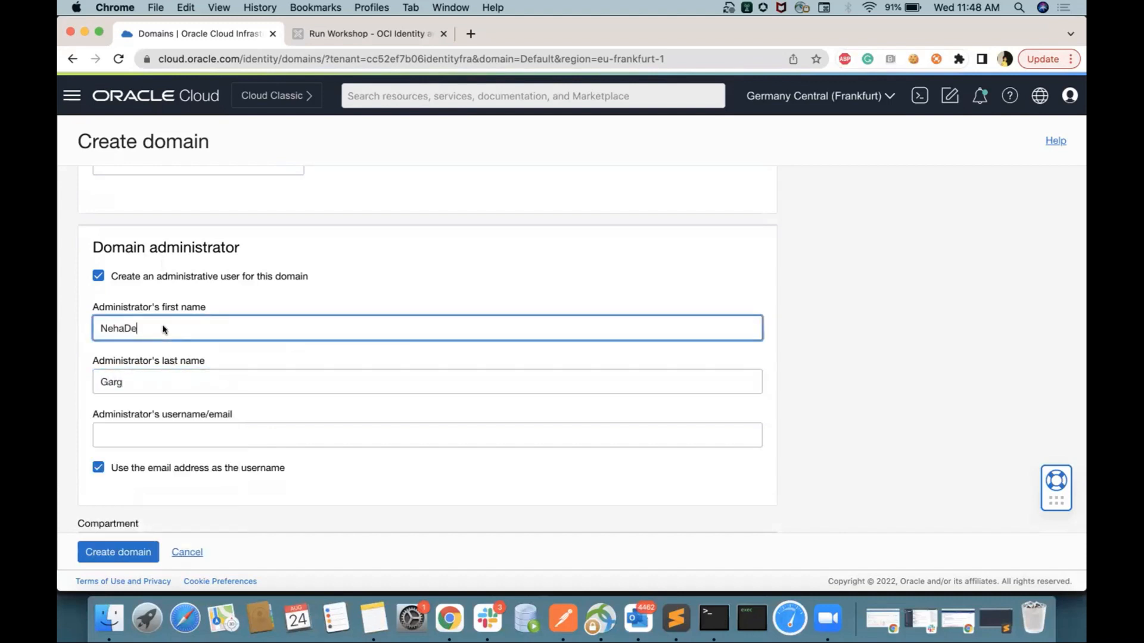
left_click(143, 432)
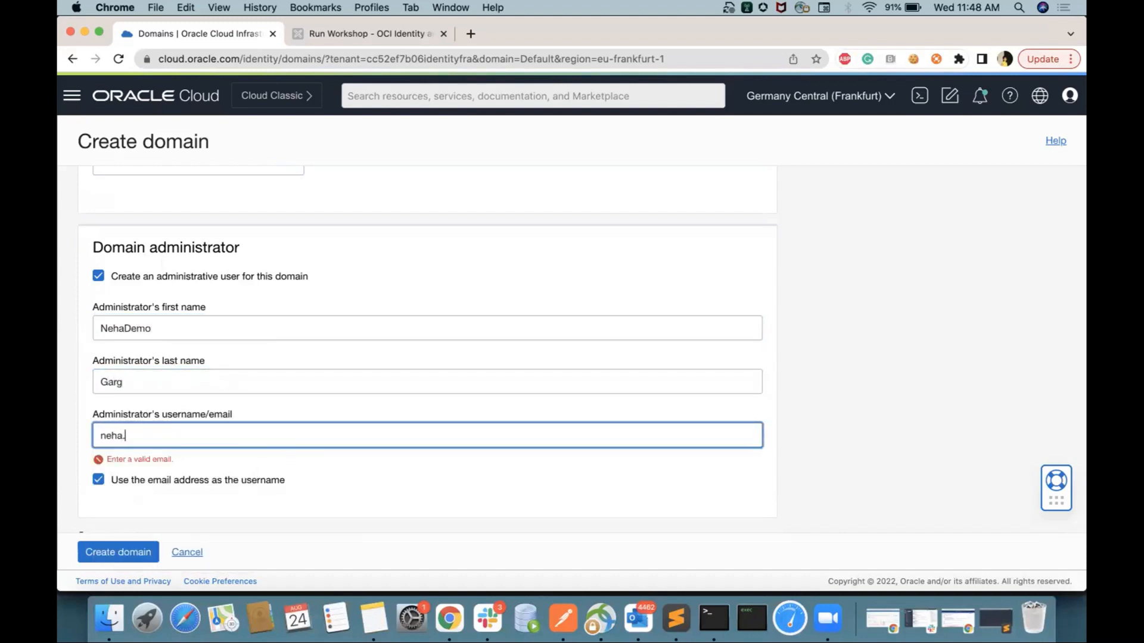
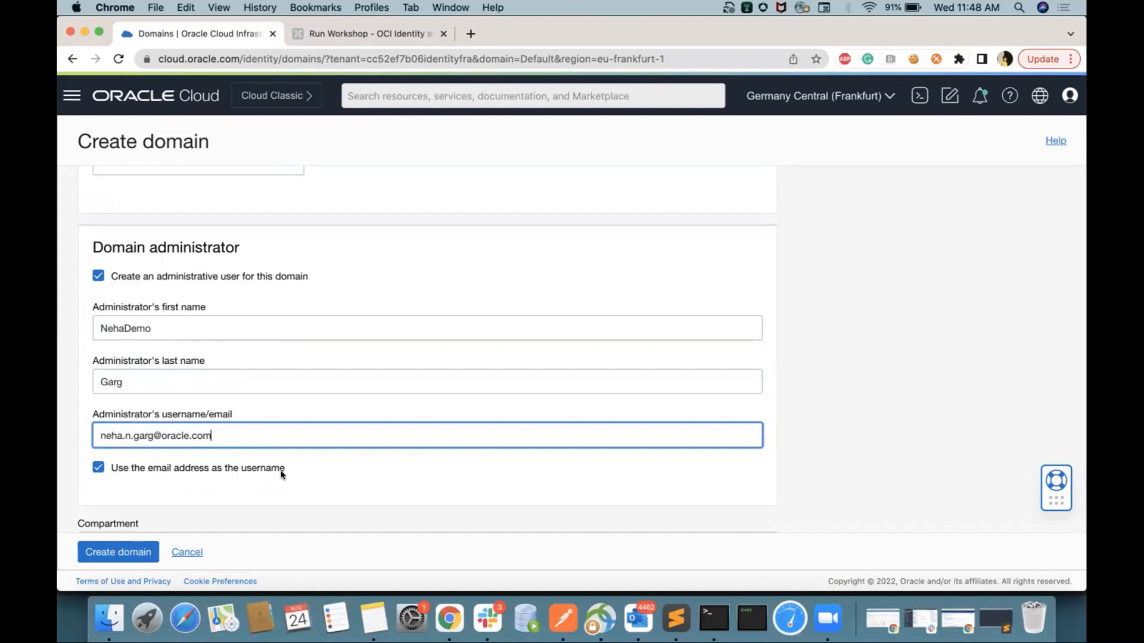
- Submit DemoDomain in compartment Demo24; it is rejected because the name already exists
scroll(277, 470, "down", 1)
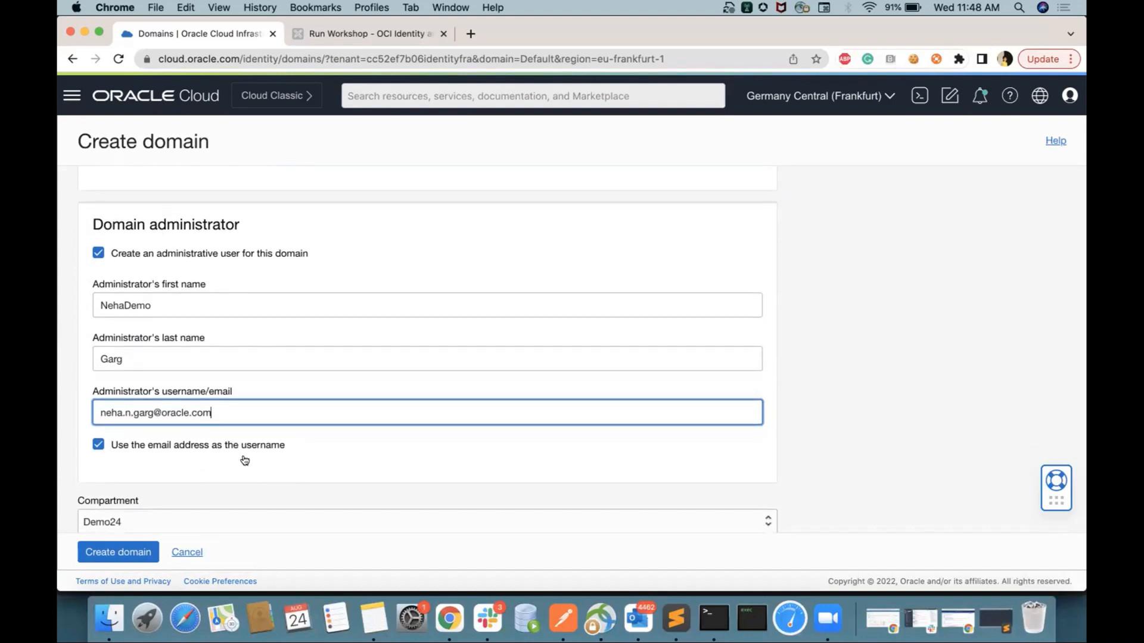
scroll(215, 409, "down", 2)
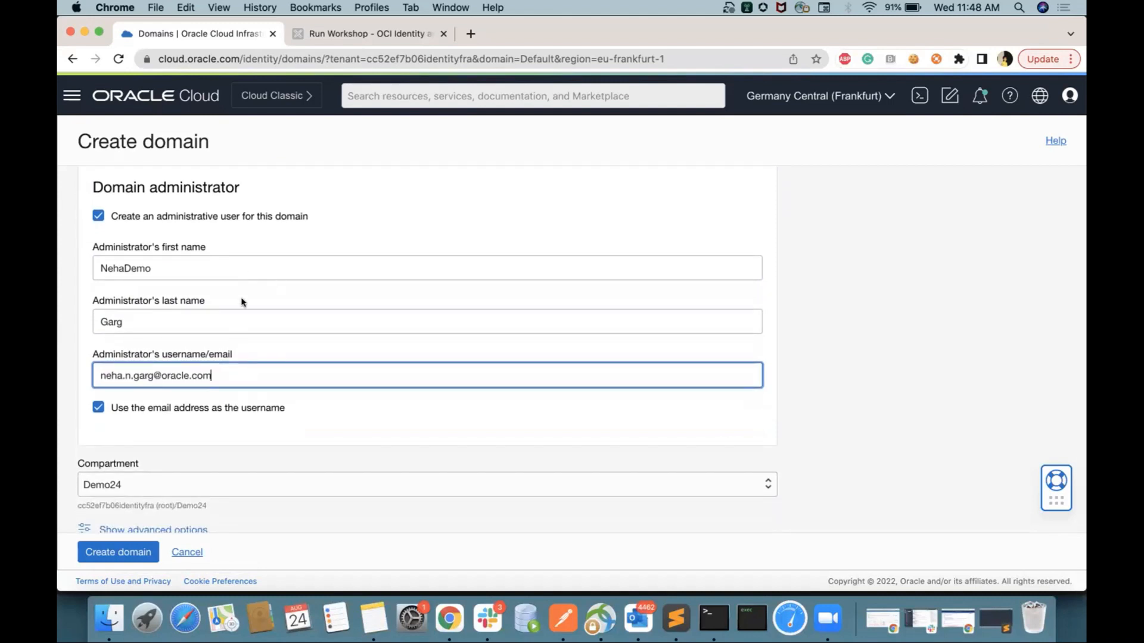
scroll(241, 300, "up", 3)
scroll(243, 296, "down", 3)
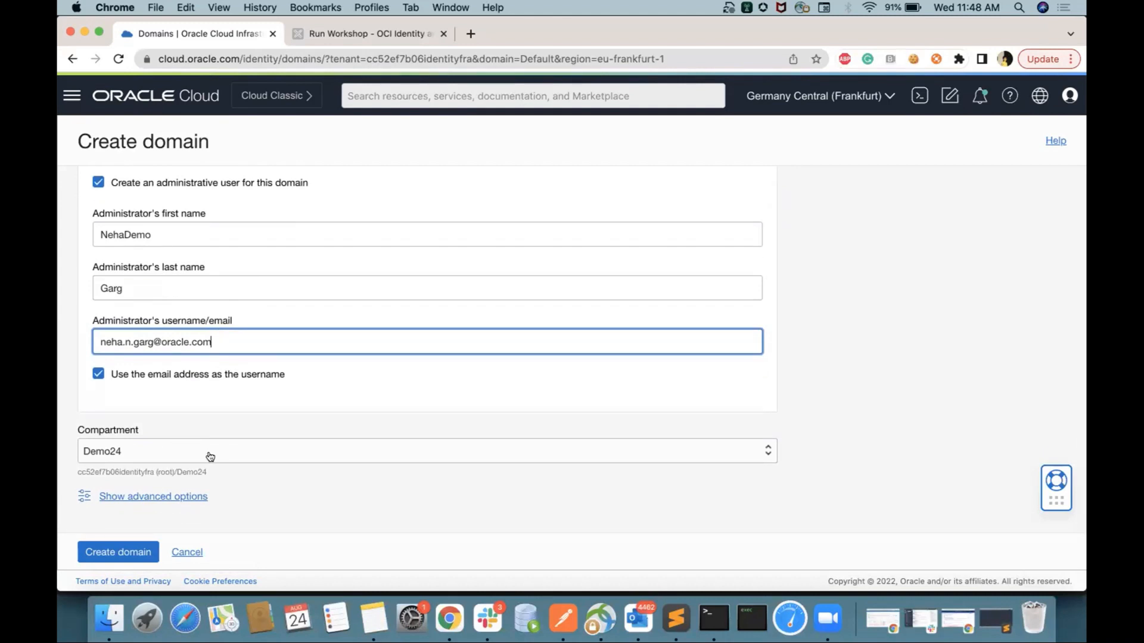
left_click(117, 551)
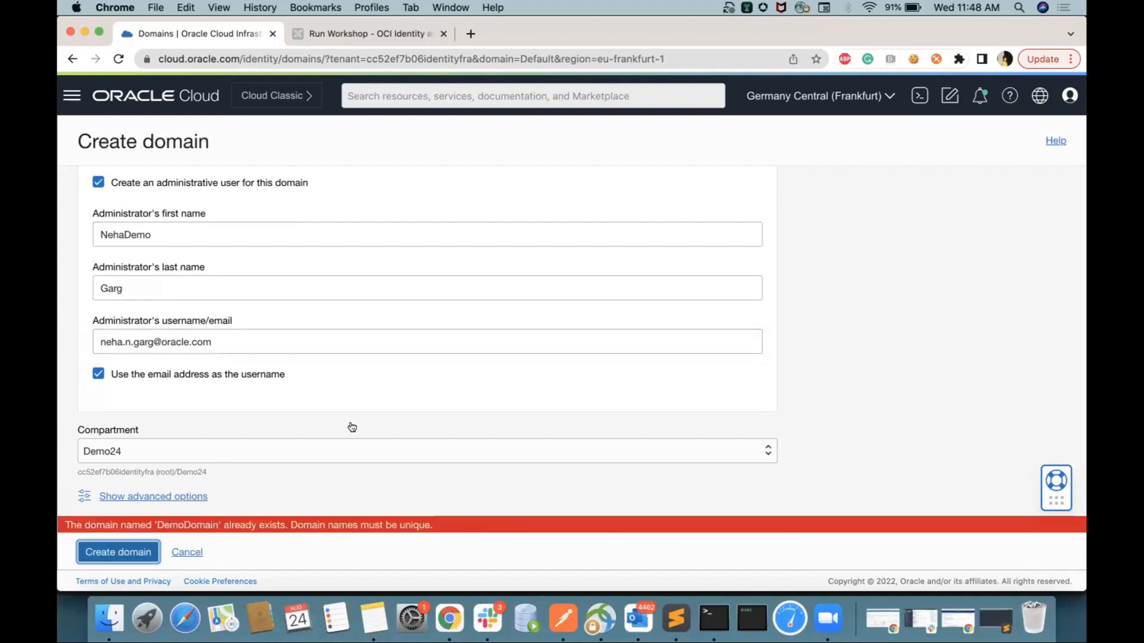
- Change the domain display name from DemoDomain to Demo24 and create the domain
scroll(233, 289, "up", 3)
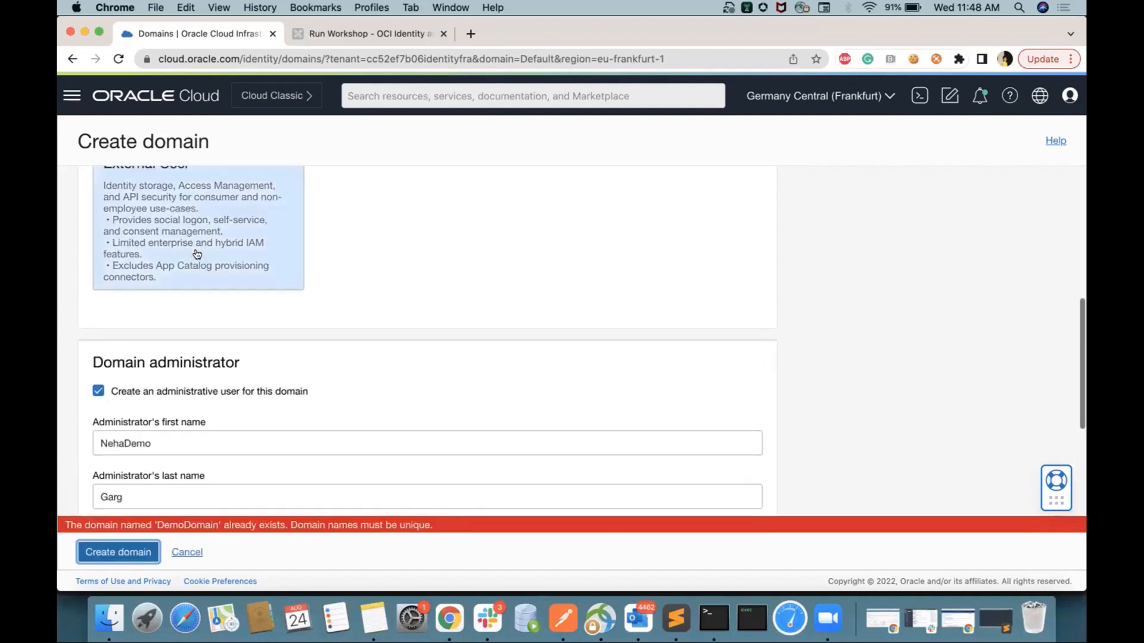
scroll(196, 254, "up", 6)
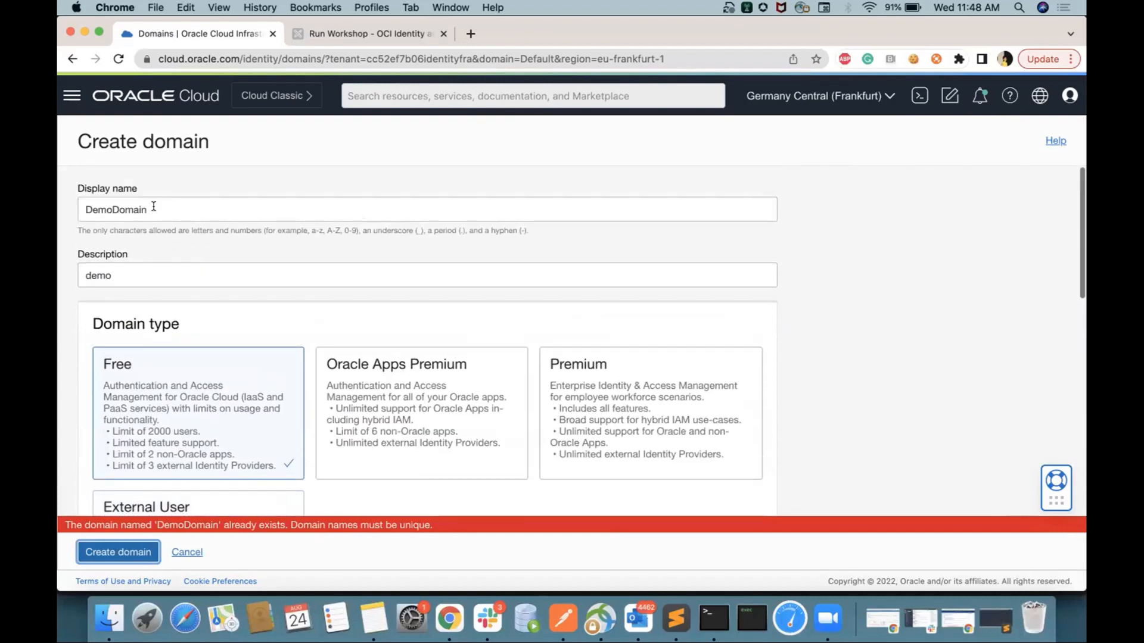
left_click(153, 206)
key("BackSpace")
key("BackSpace")
key("BackSpace")
key("BackSpace")
type("24")
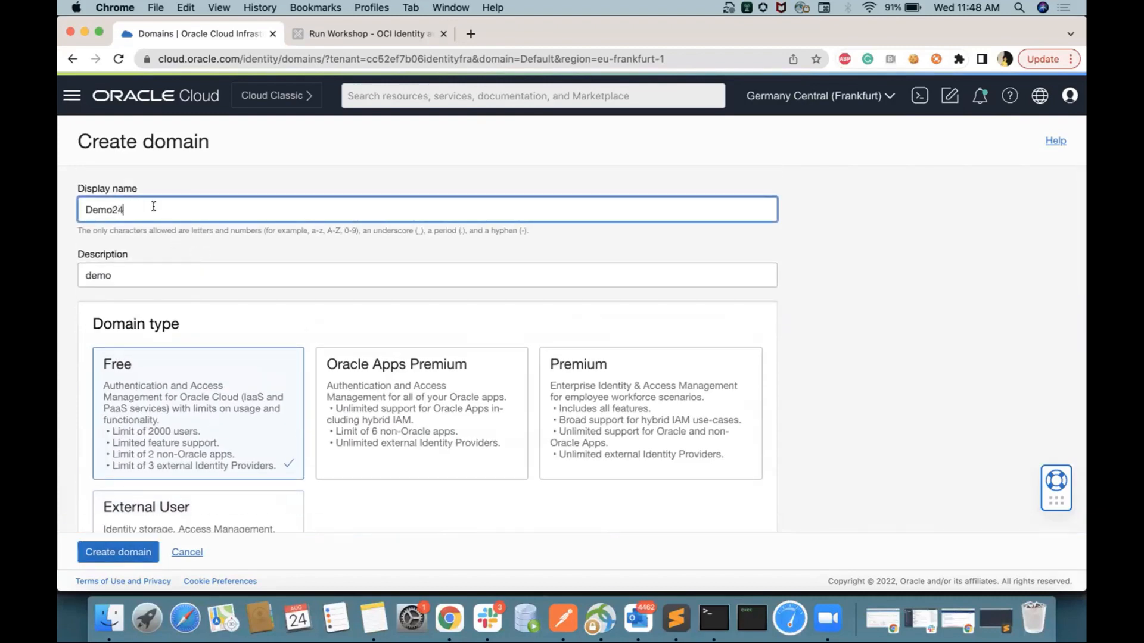
scroll(174, 248, "down", 10)
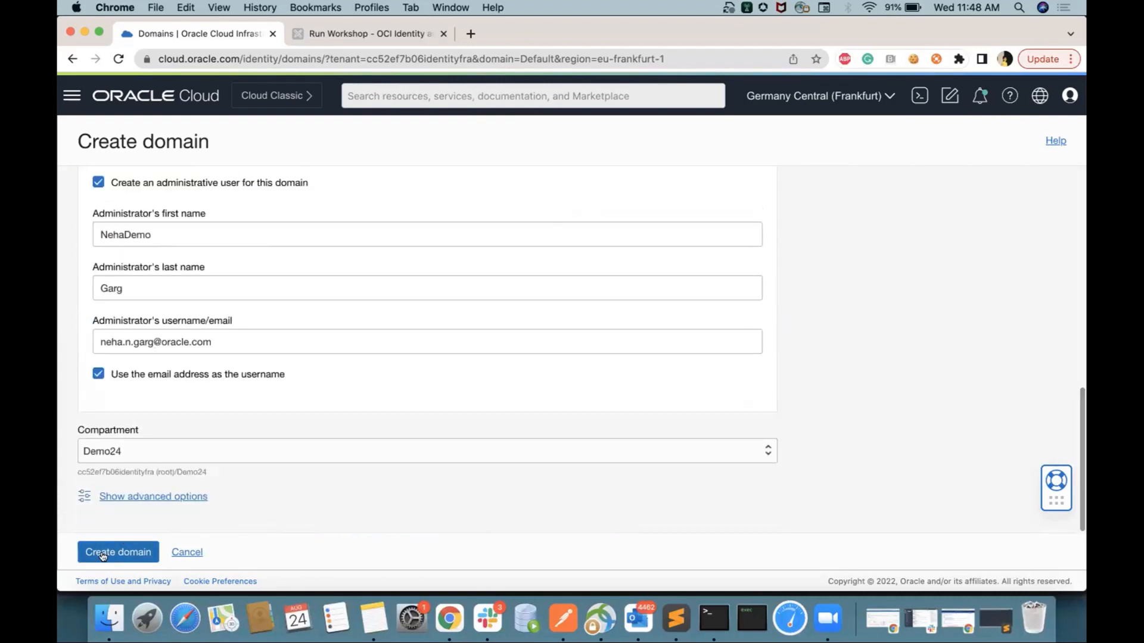
left_click(103, 556)
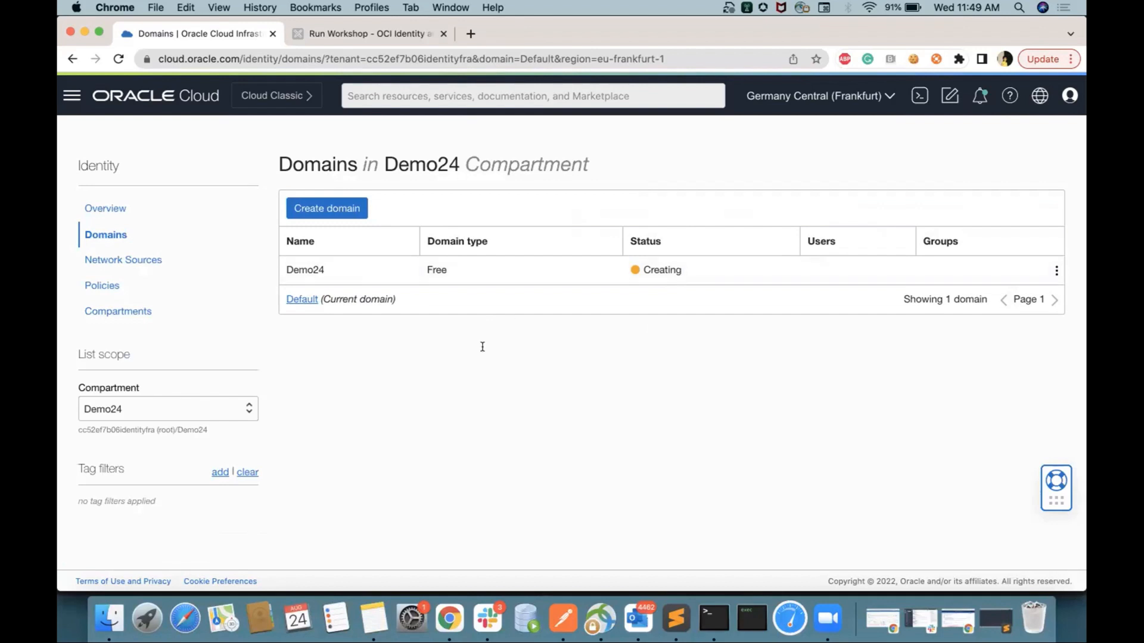
- Refresh the Domains list until Demo24 turns Active, noting its Free domain type
left_click(118, 58)
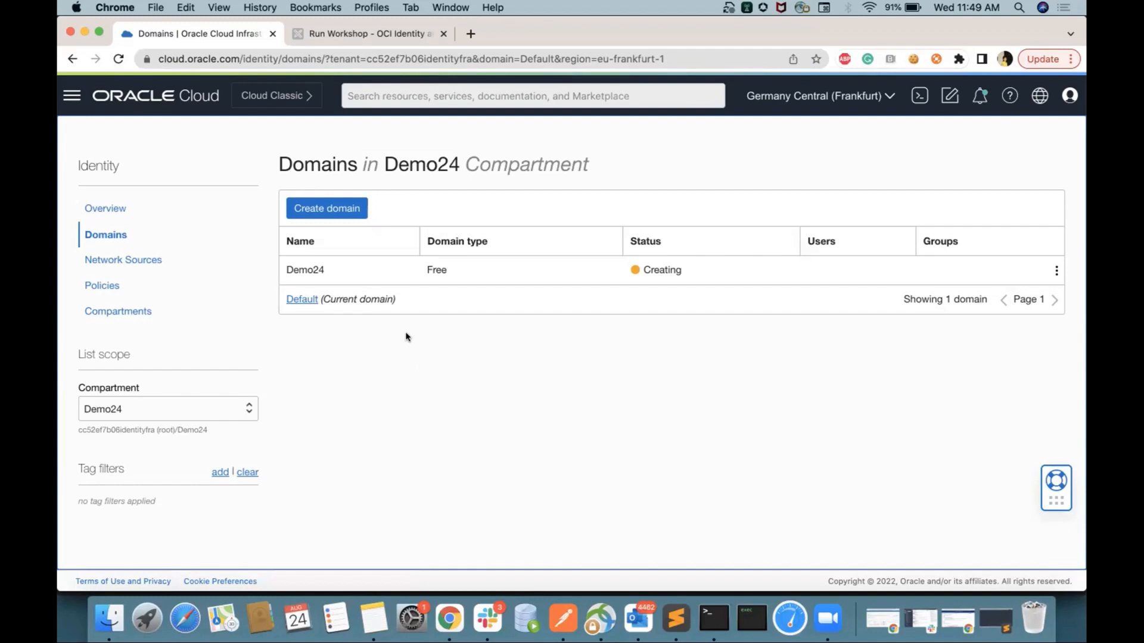
left_click(119, 60)
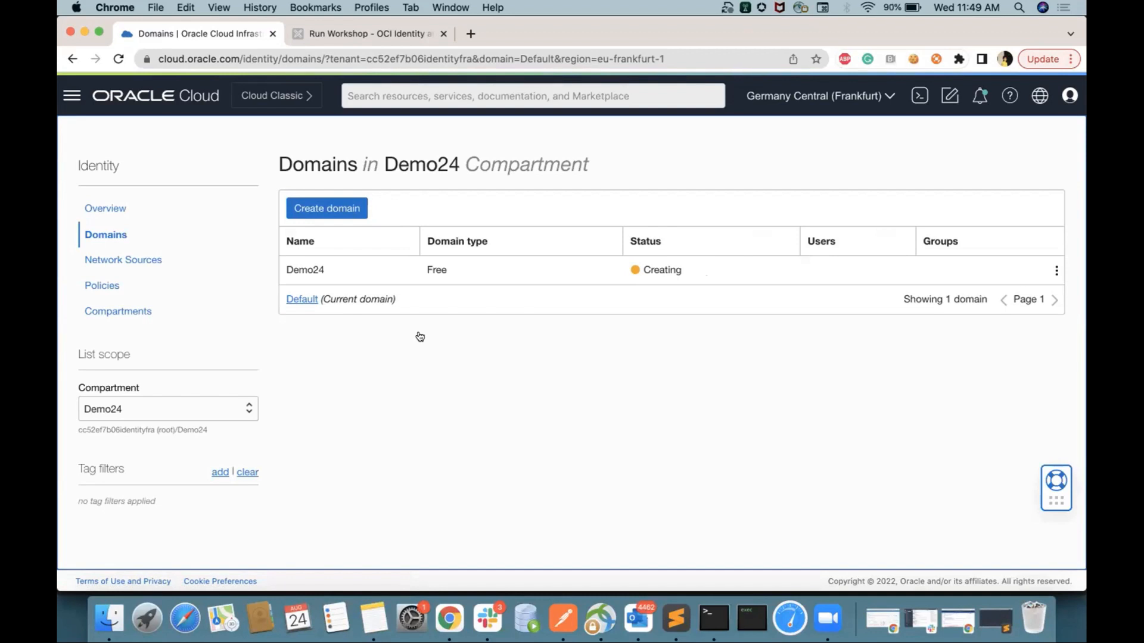
left_click(118, 58)
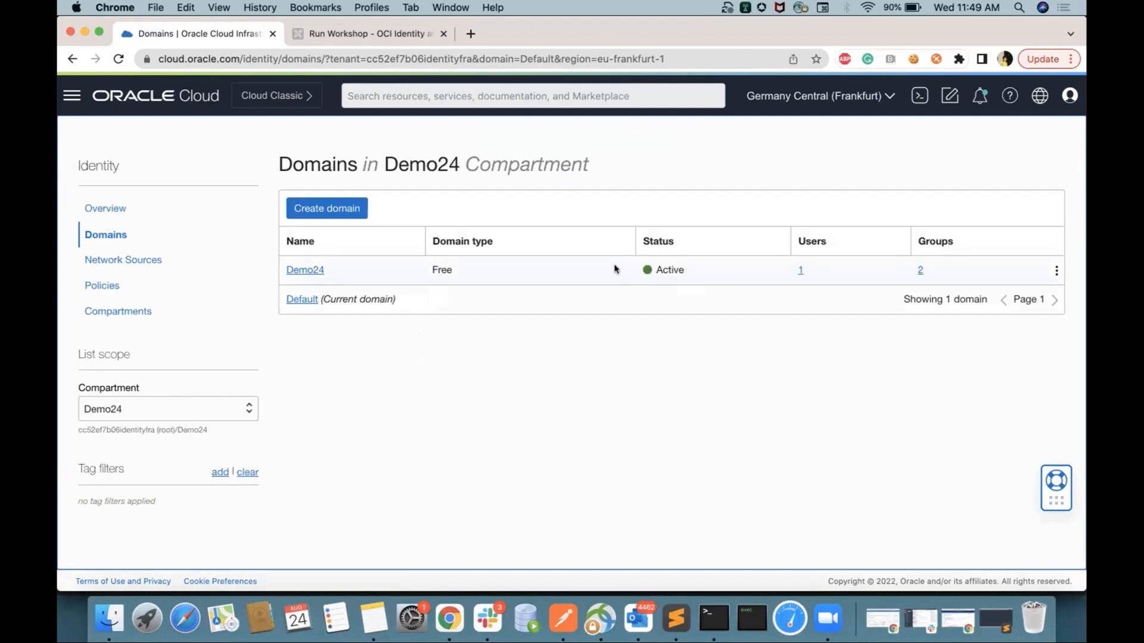
left_click_drag(479, 271, 428, 271)
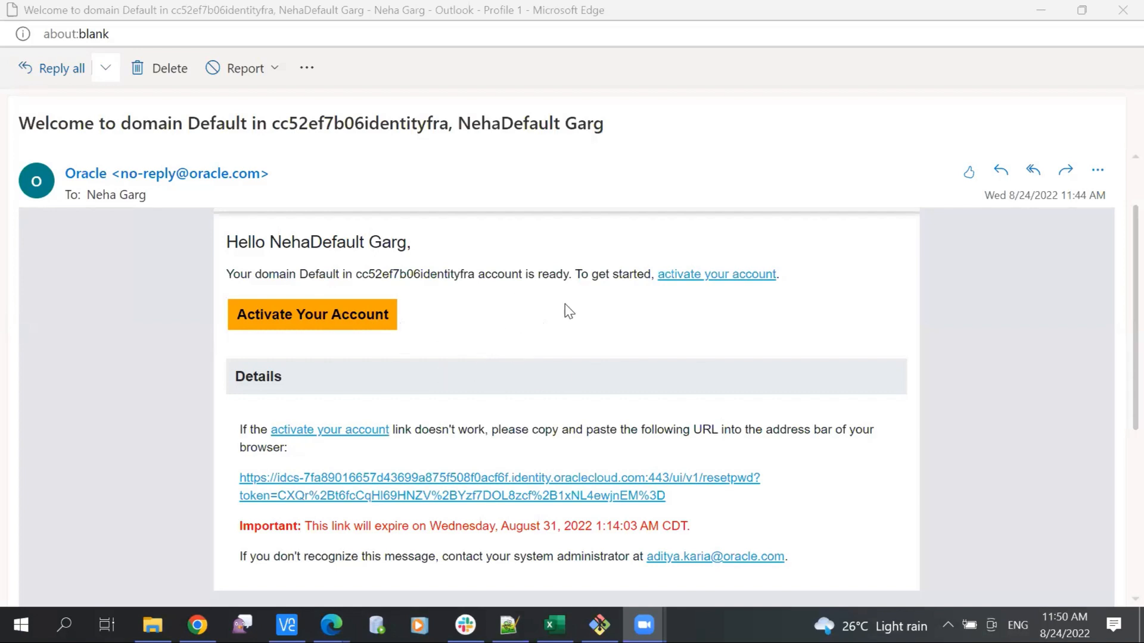
- Read through the Default domain welcome email, including its link expiry notice
scroll(422, 325, "down", 1)
scroll(418, 324, "up", 3)
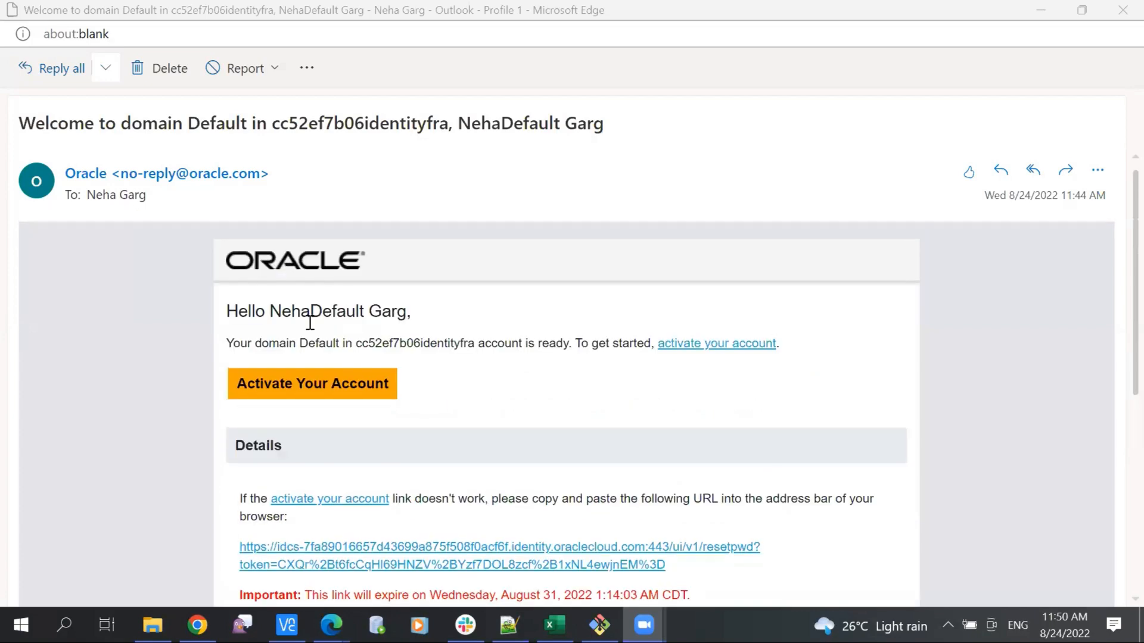
left_click_drag(270, 310, 439, 311)
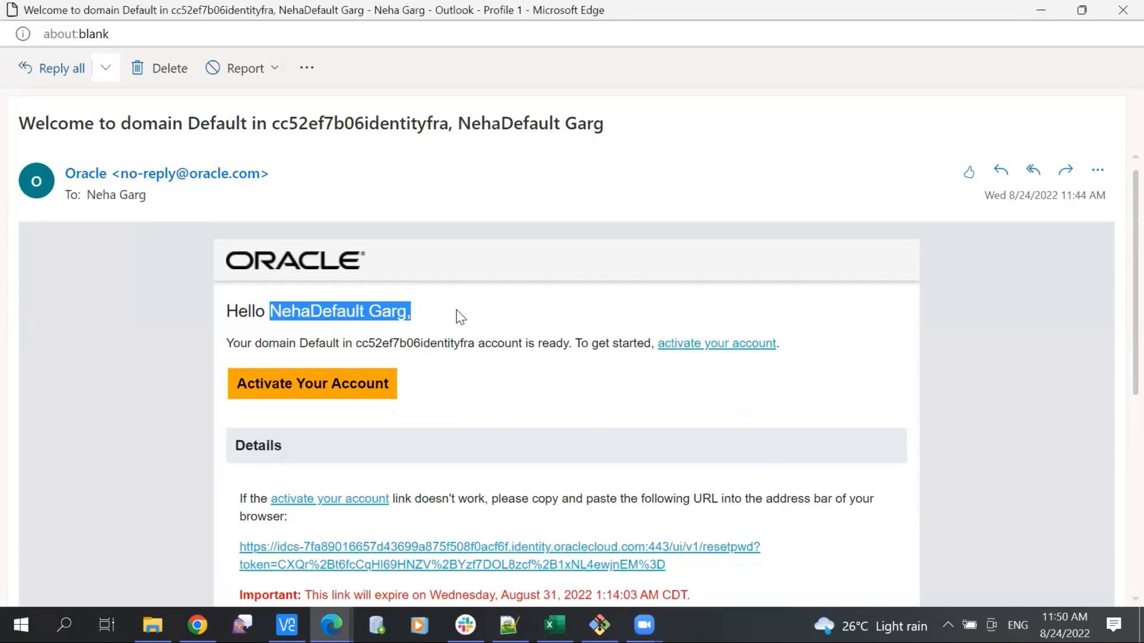
scroll(459, 317, "down", 1)
scroll(461, 317, "down", 1)
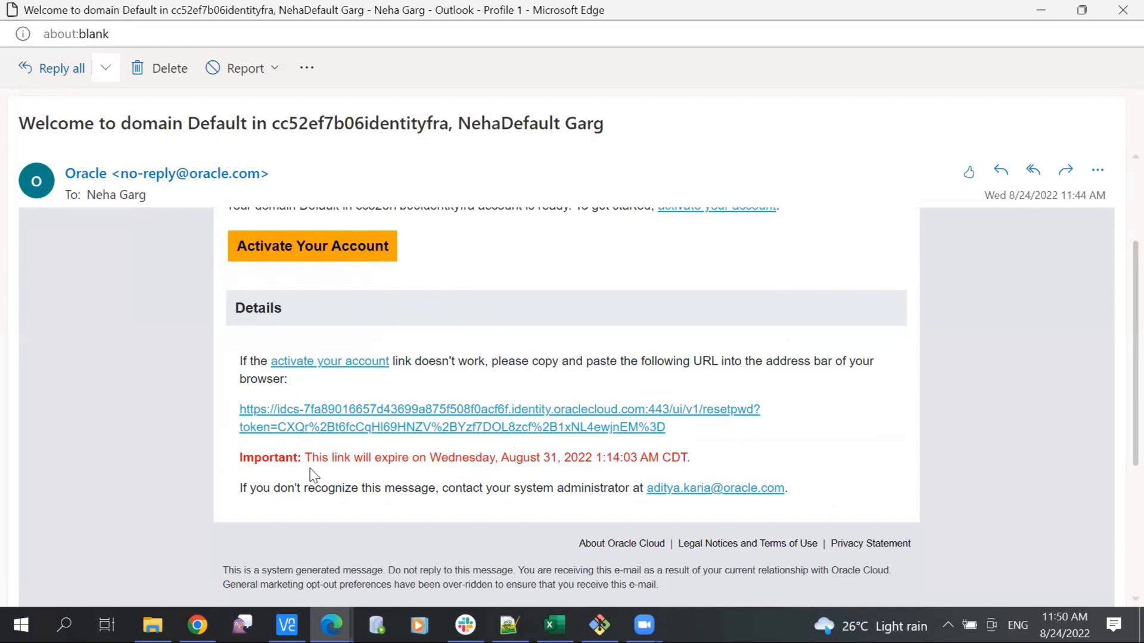
left_click_drag(307, 456, 571, 456)
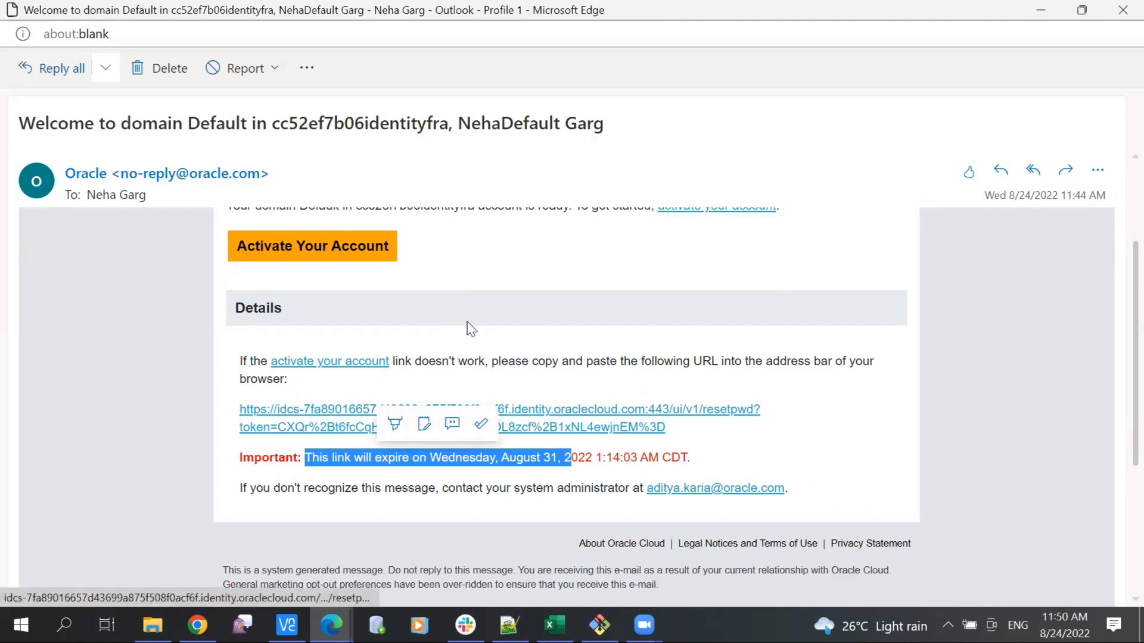
- Copy the Activate Your Account link and go to a new Chrome tab's address bar
right_click(368, 253)
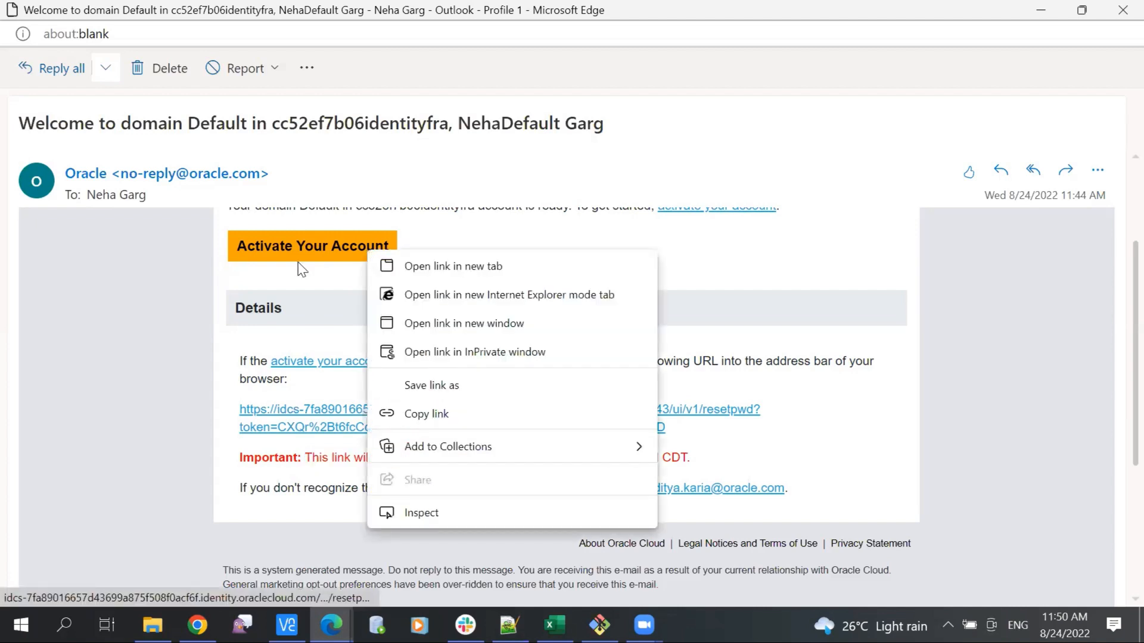
left_click(185, 303)
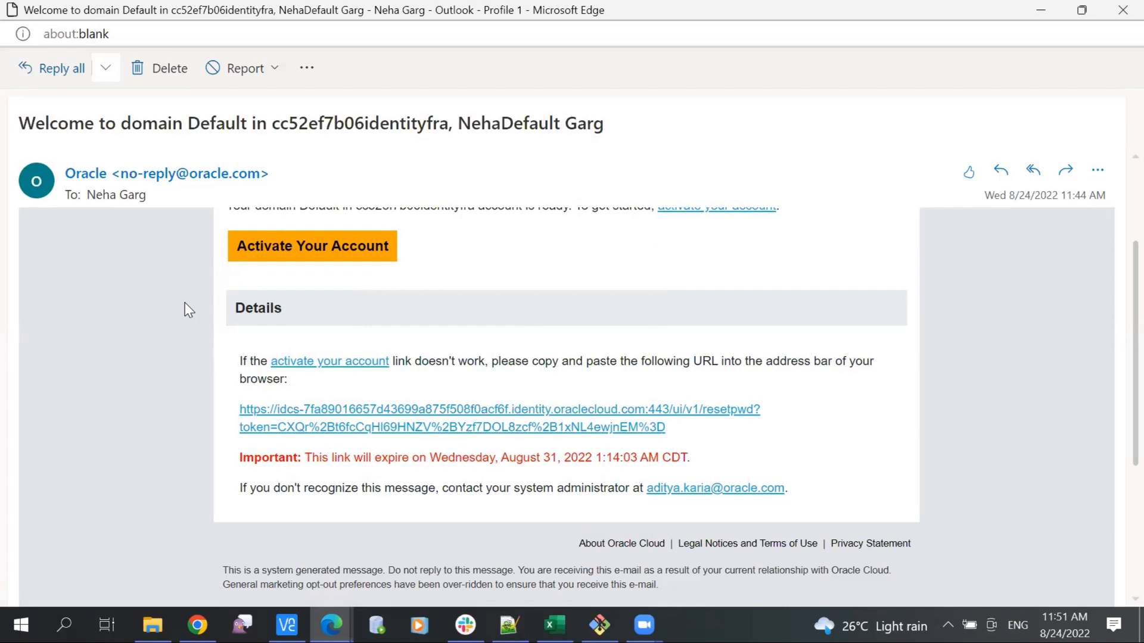
right_click(326, 245)
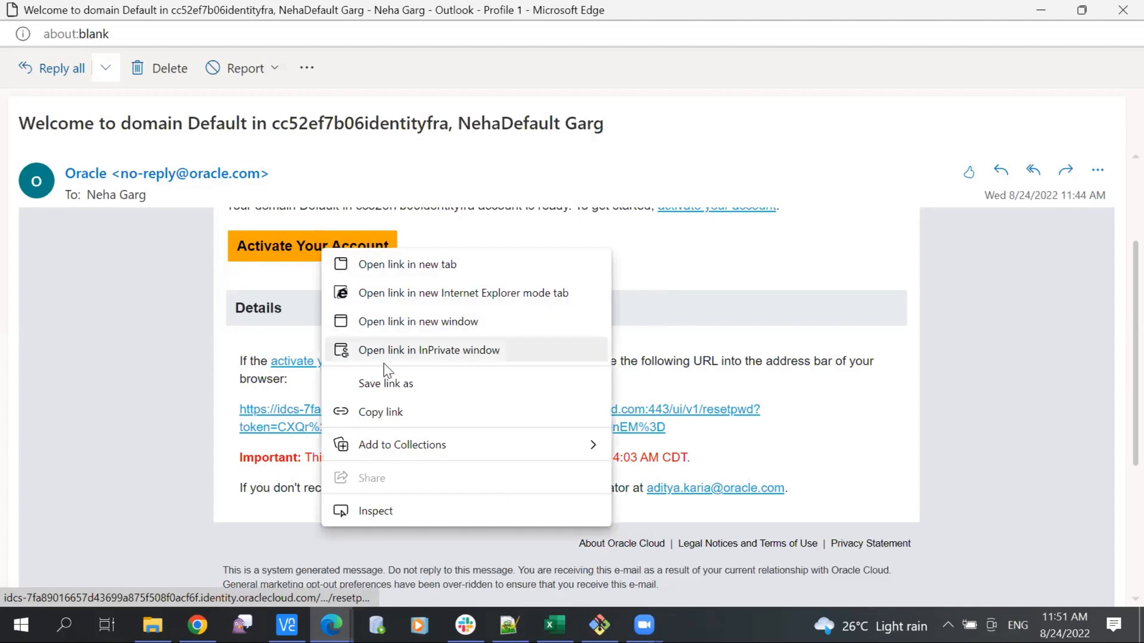
left_click(384, 414)
left_click(197, 625)
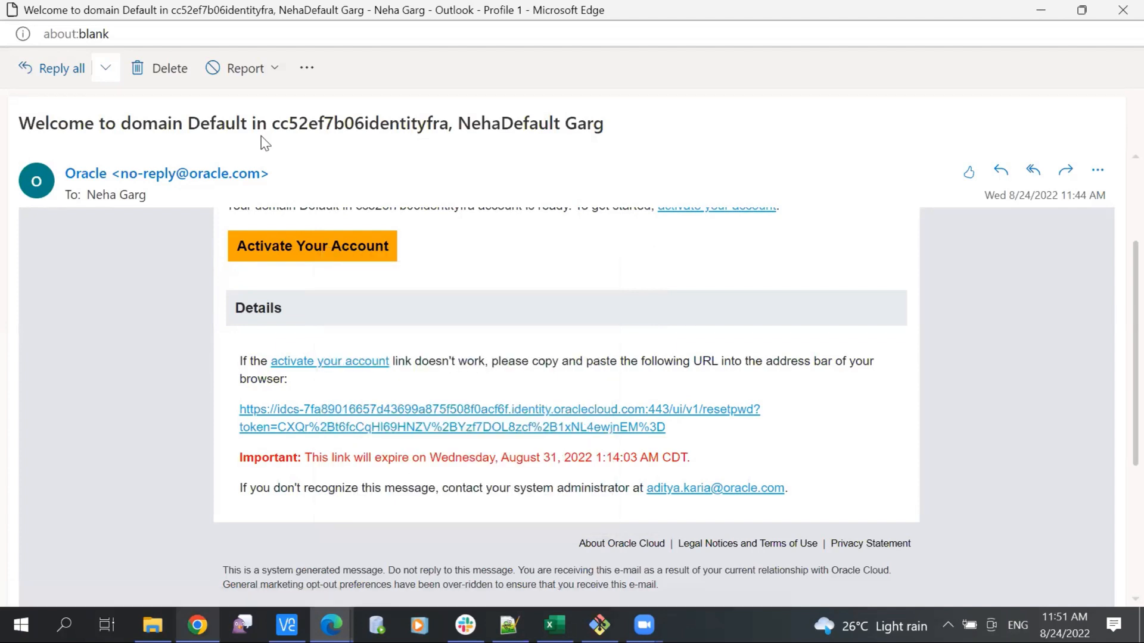
left_click(182, 46)
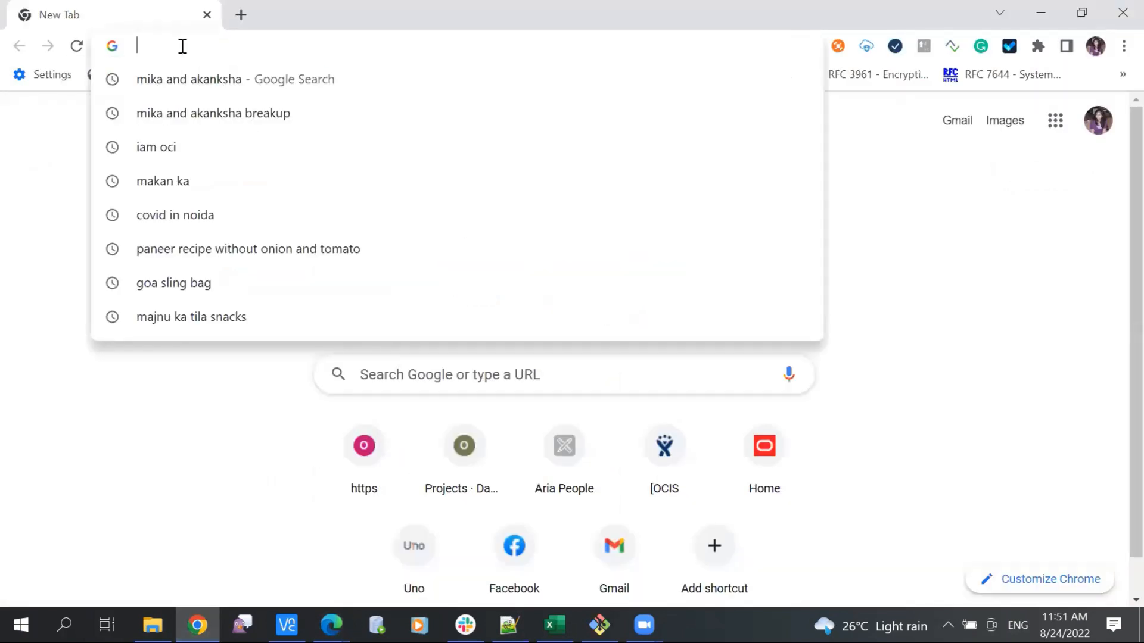
- Open the copied activation link and review the account's username and tenancy name
key("ctrl+v")
key("Return")
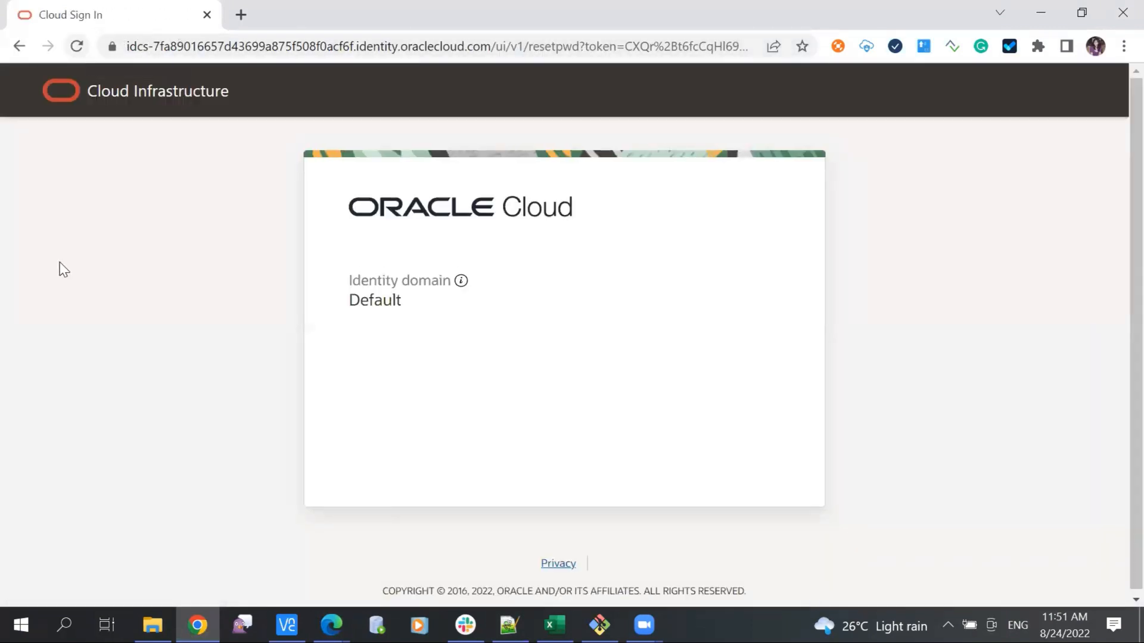
scroll(289, 365, "down", 1)
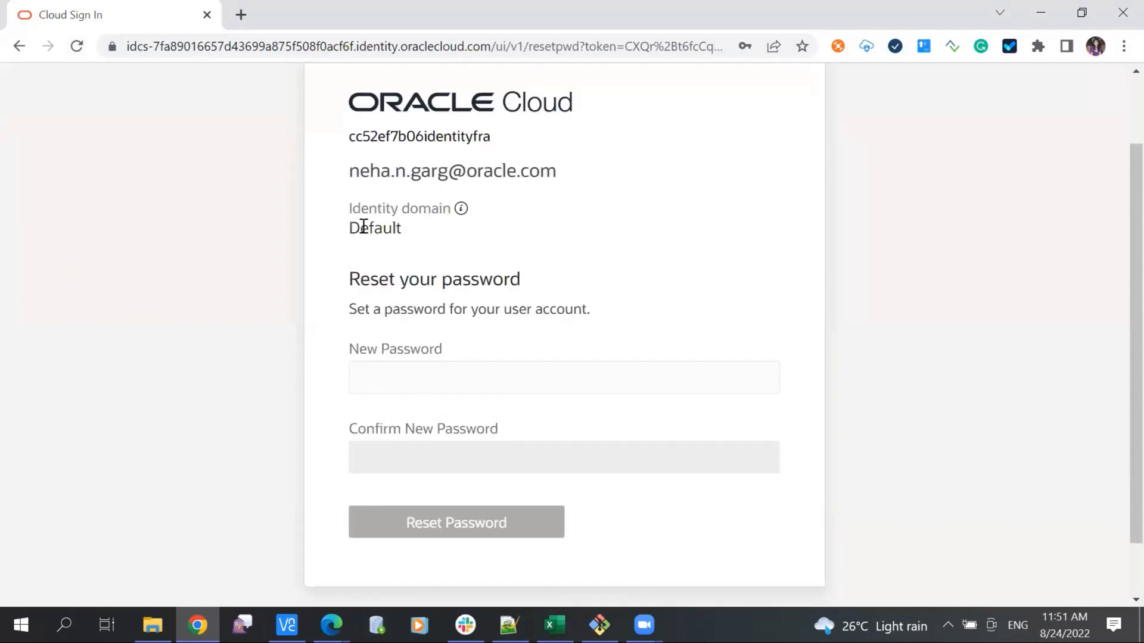
left_click(504, 394)
left_click_drag(356, 178, 555, 171)
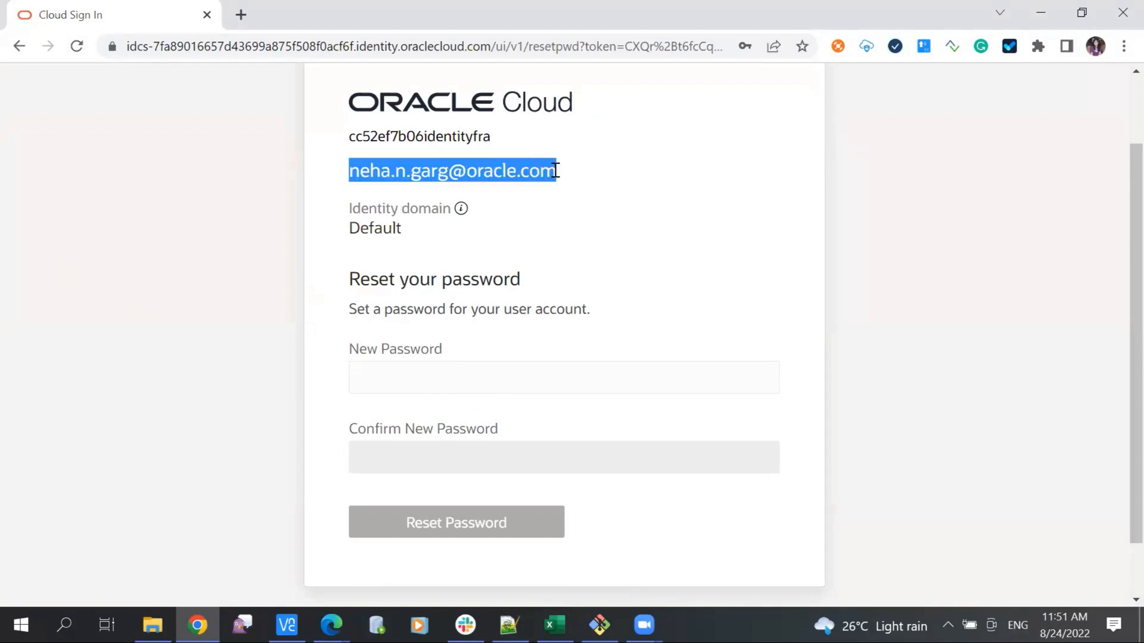
left_click_drag(492, 139, 319, 179)
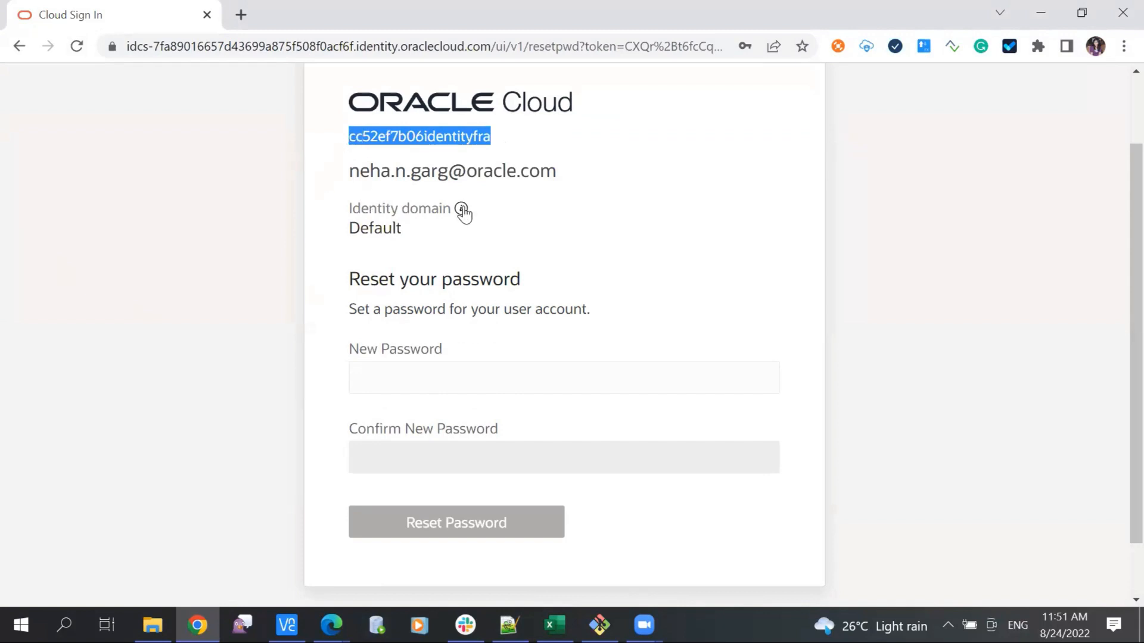
- Enter the new password, confirm it, and submit the password reset
left_click(437, 382)
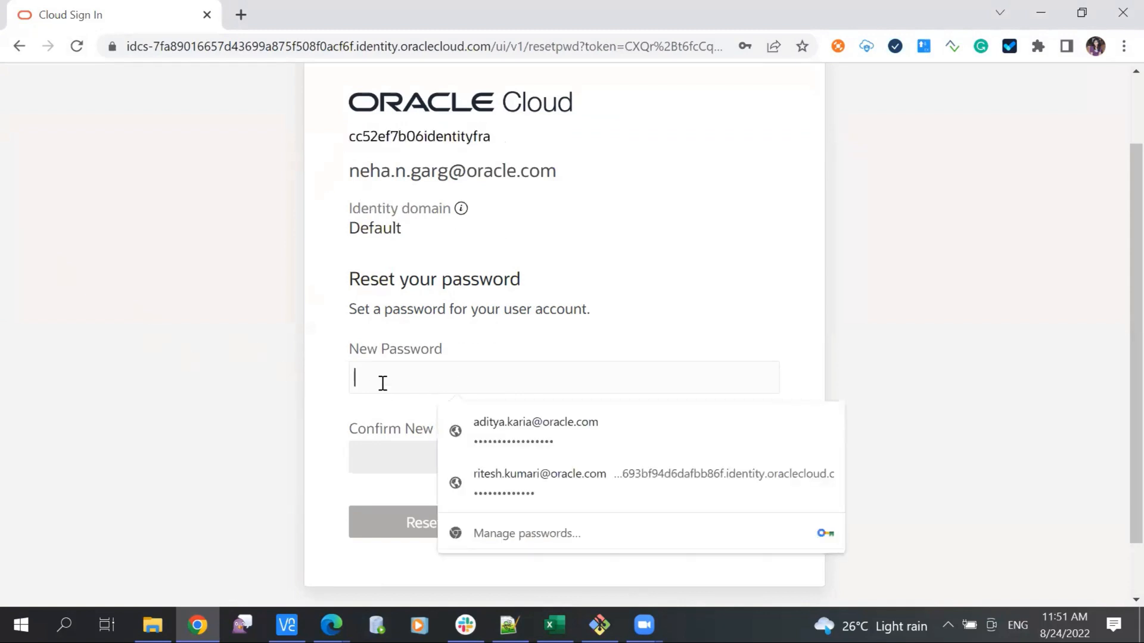
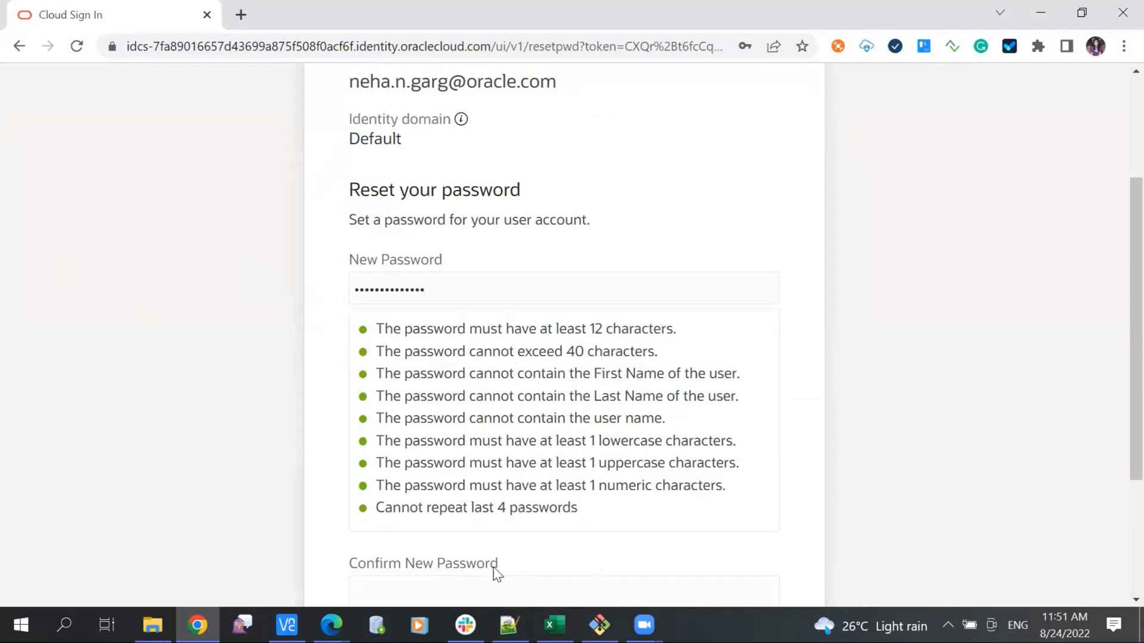
scroll(493, 574, "down", 3)
left_click(465, 421)
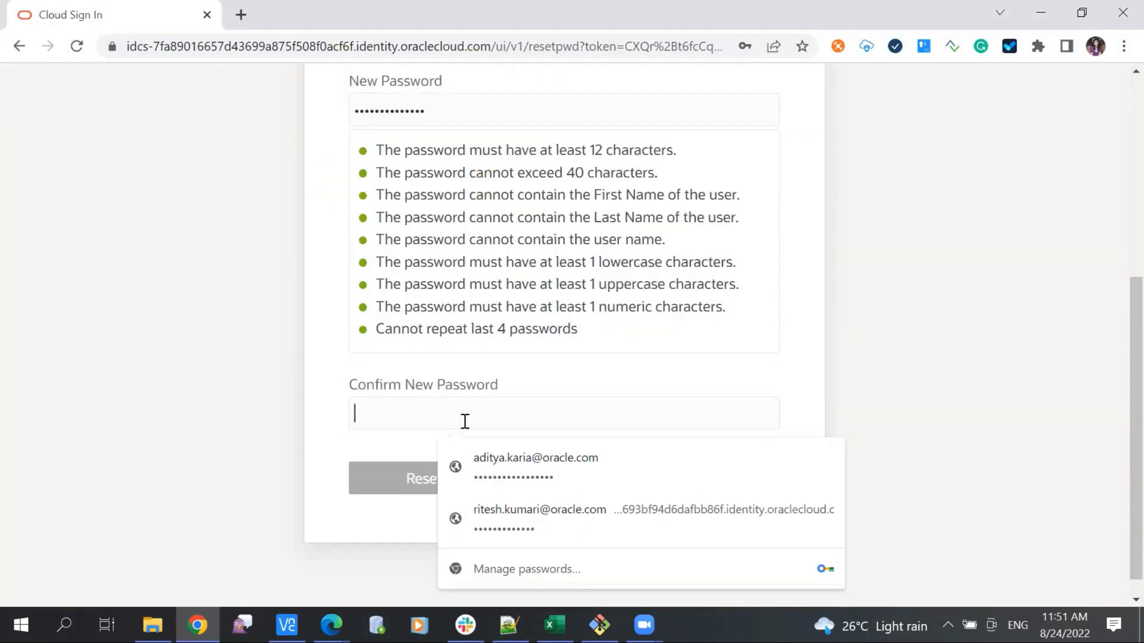
type("••••")
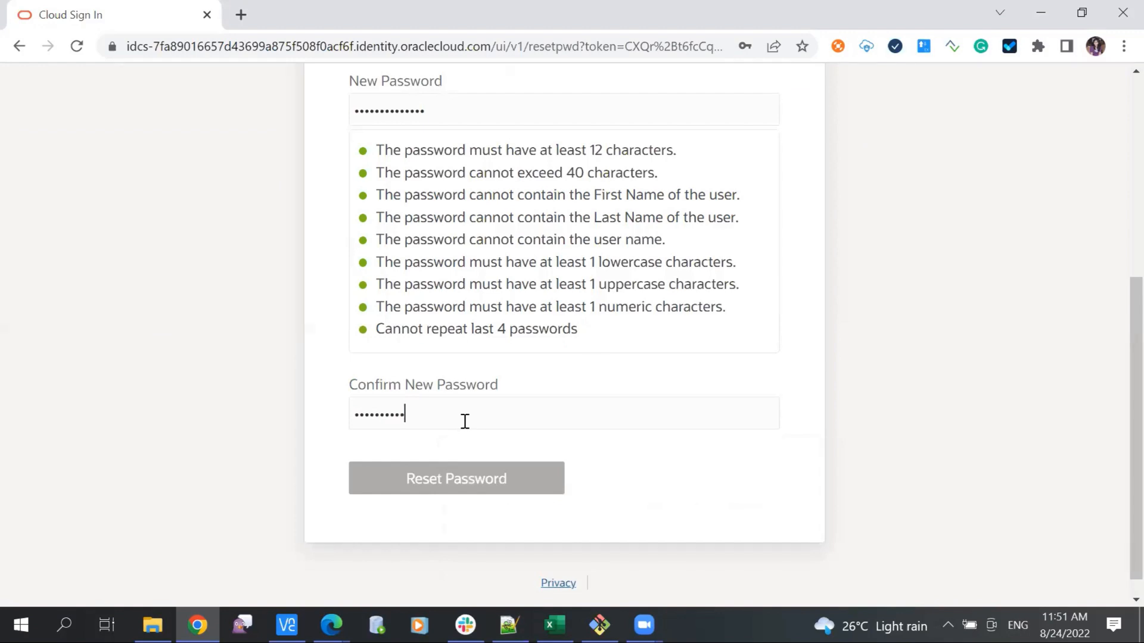
type("••••••••••")
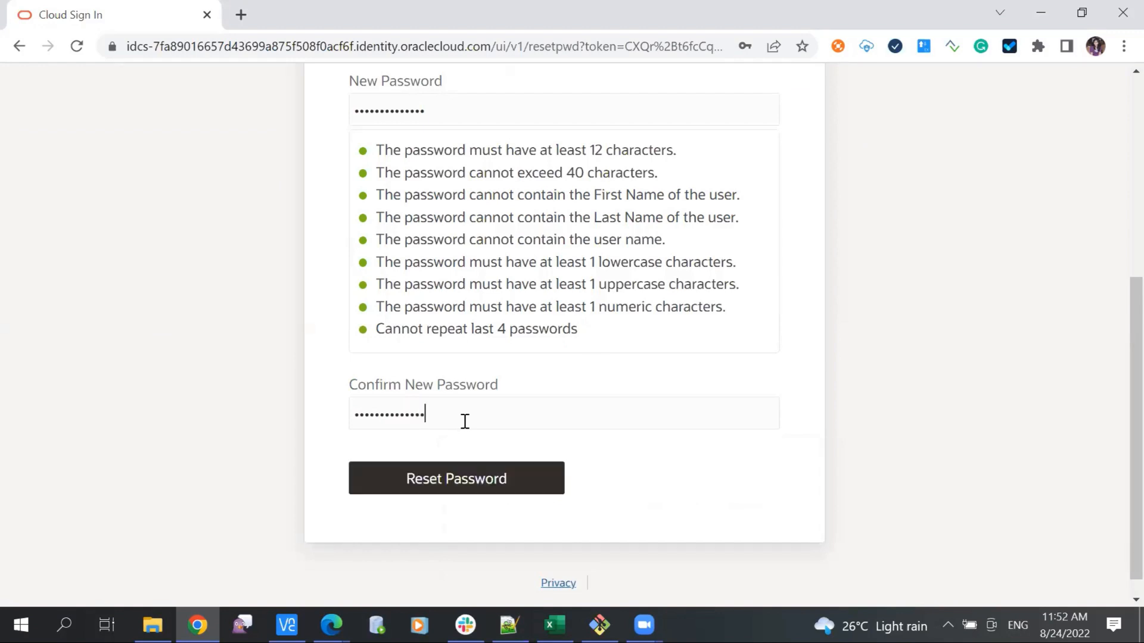
scroll(456, 262, "up", 2)
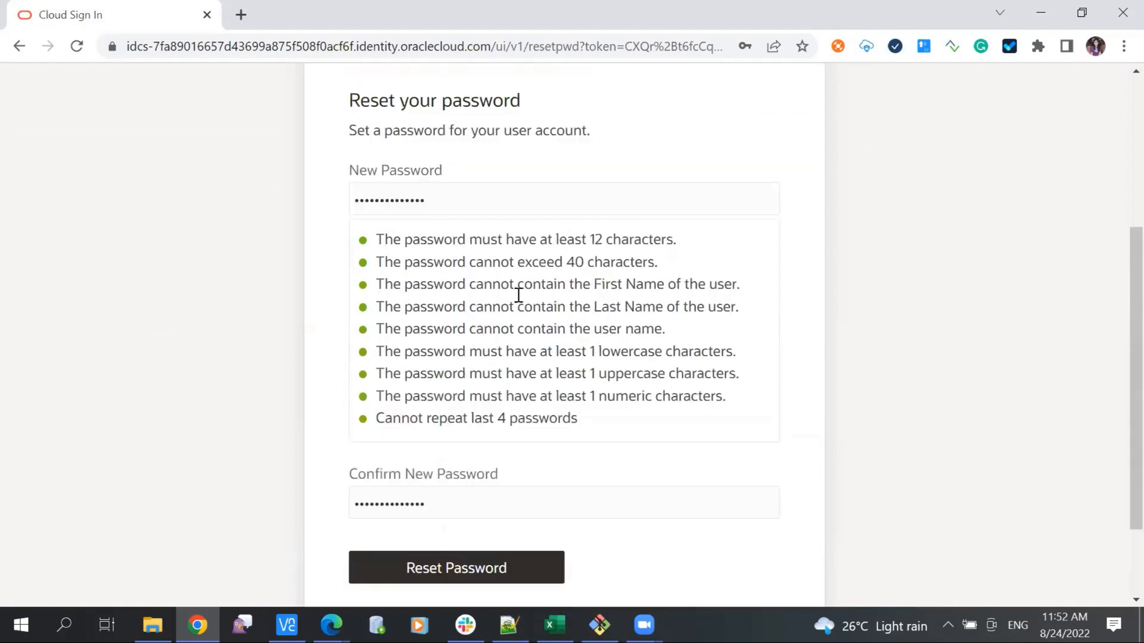
left_click(496, 568)
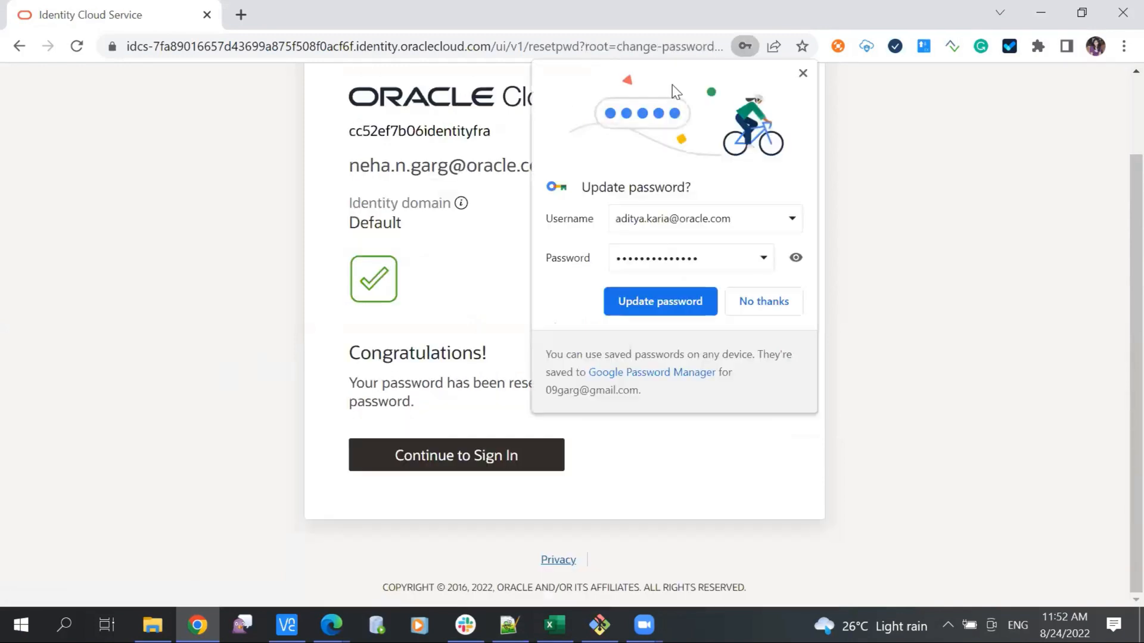
- Sign in to the Default domain with the new user's e-mail and new password
left_click(477, 458)
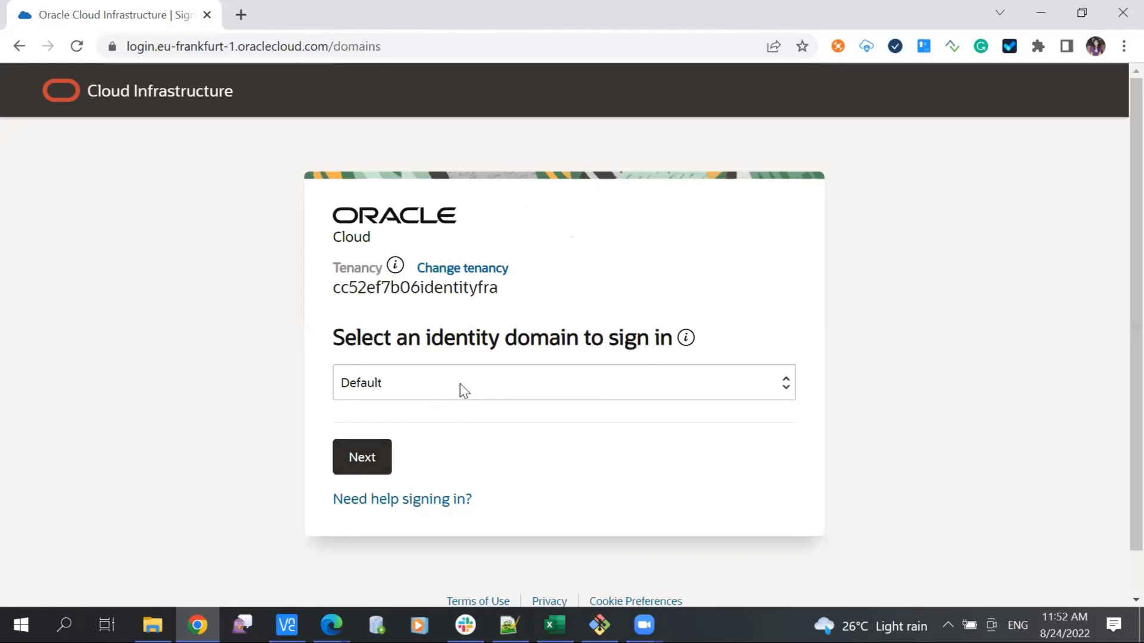
left_click(367, 467)
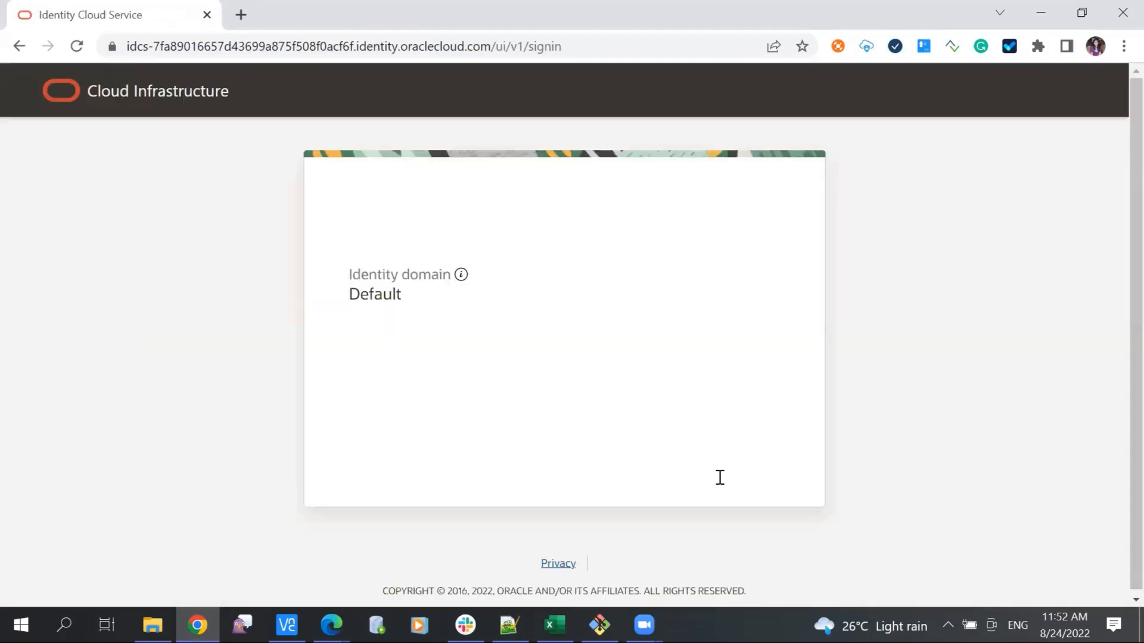
left_click_drag(502, 385, 346, 387)
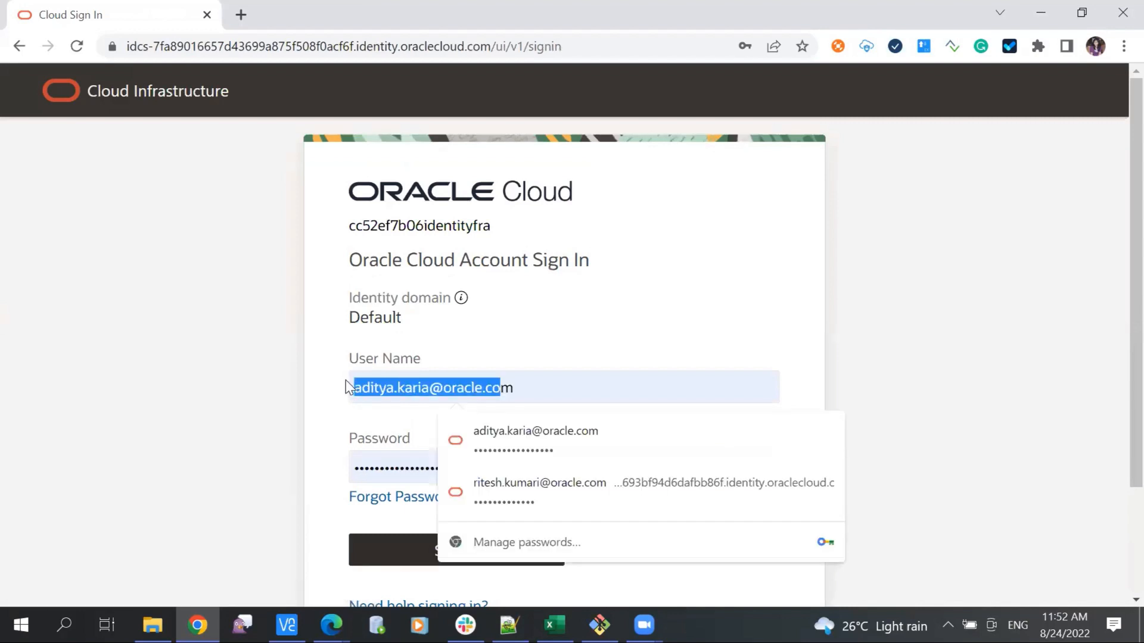
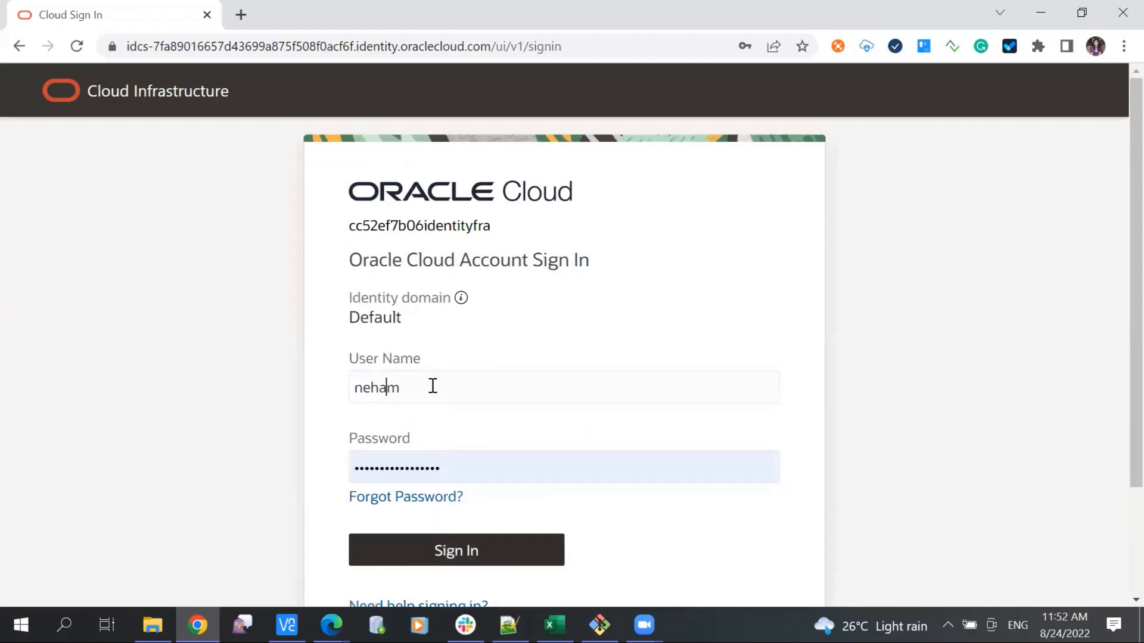
key("Tab")
type("•")
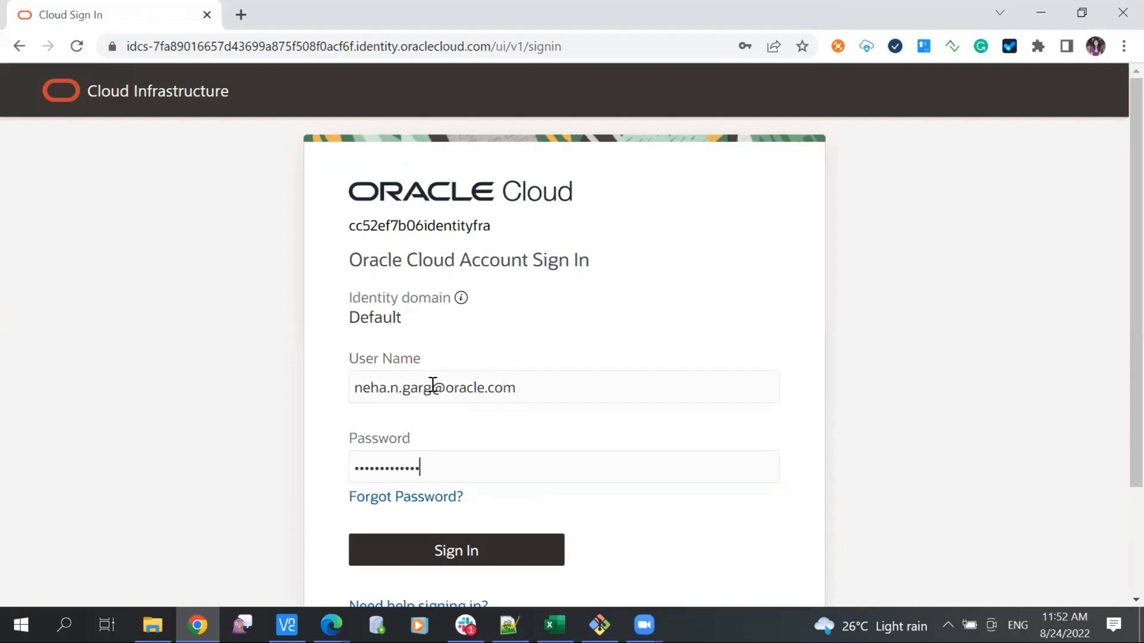
scroll(523, 357, "down", 2)
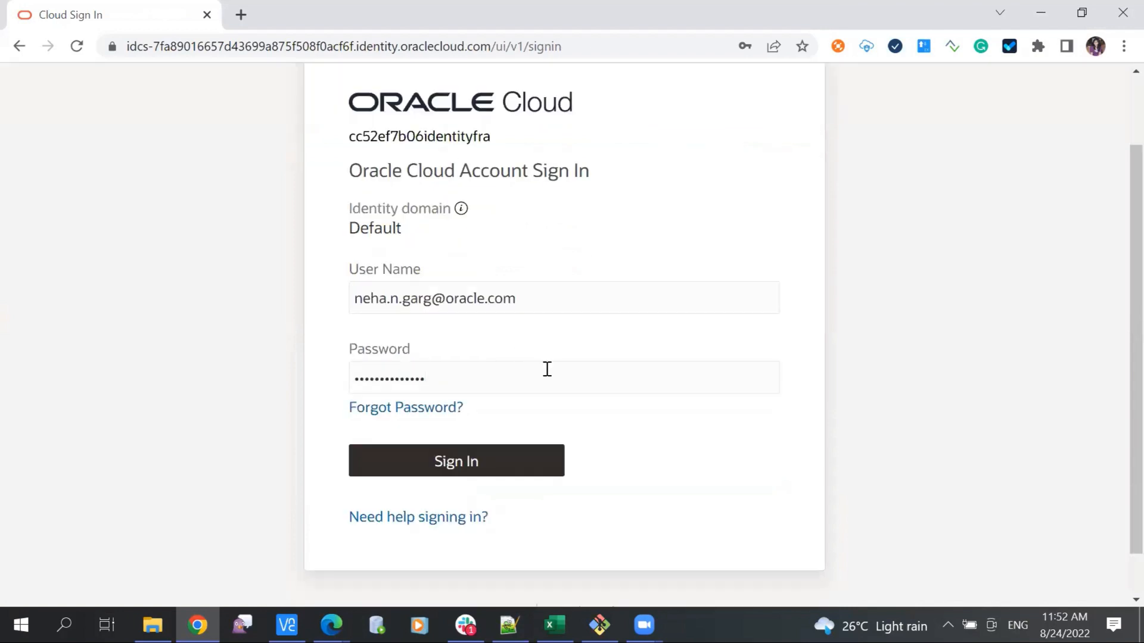
left_click(435, 460)
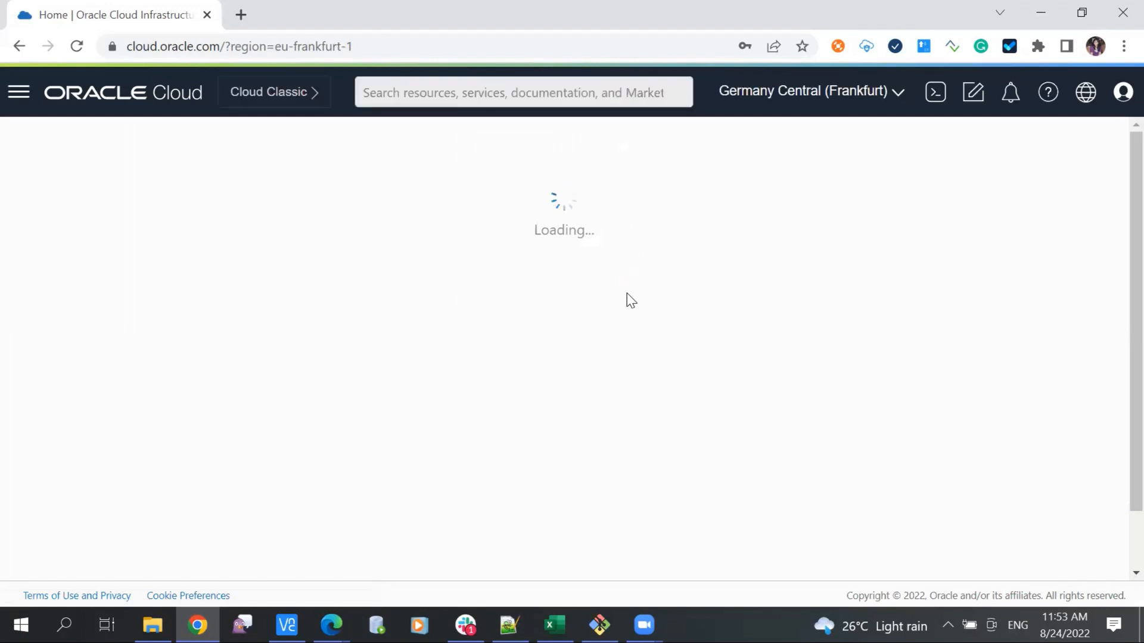
- Check the signed-in user, then list identity domains in the root compartment cc52ef7b06identityfra
left_click(1119, 107)
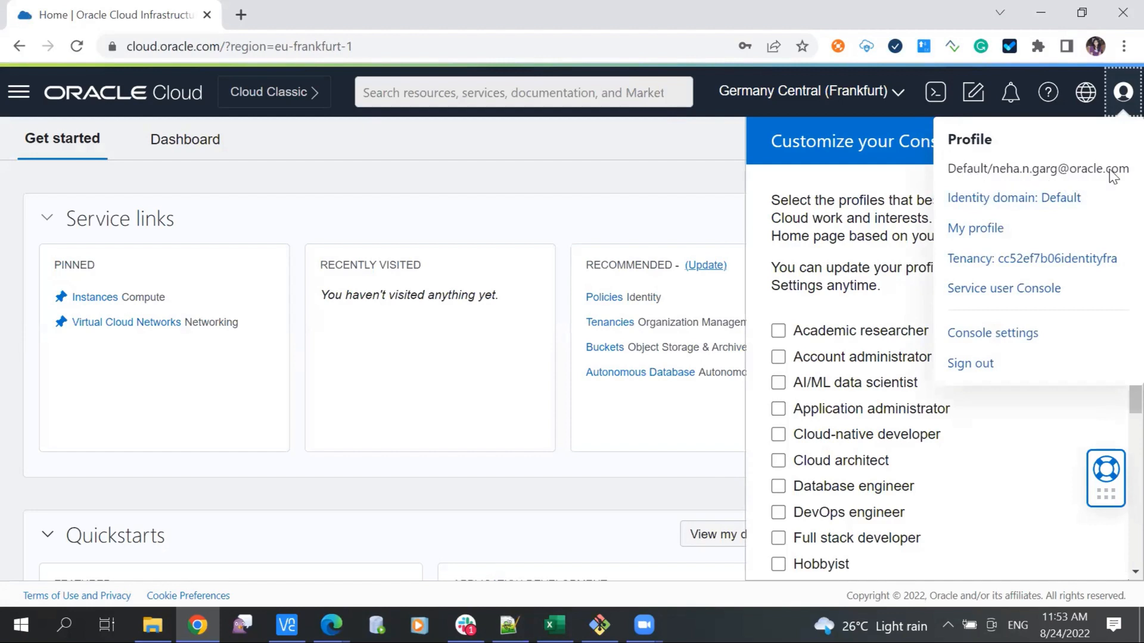
left_click(19, 94)
left_click(111, 447)
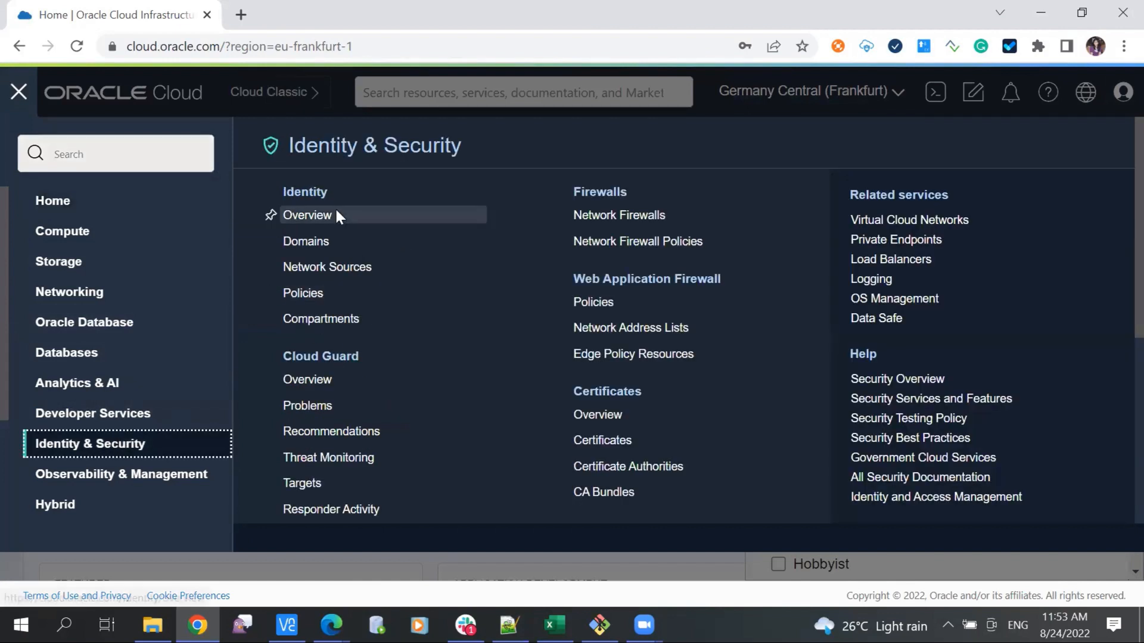
left_click(318, 216)
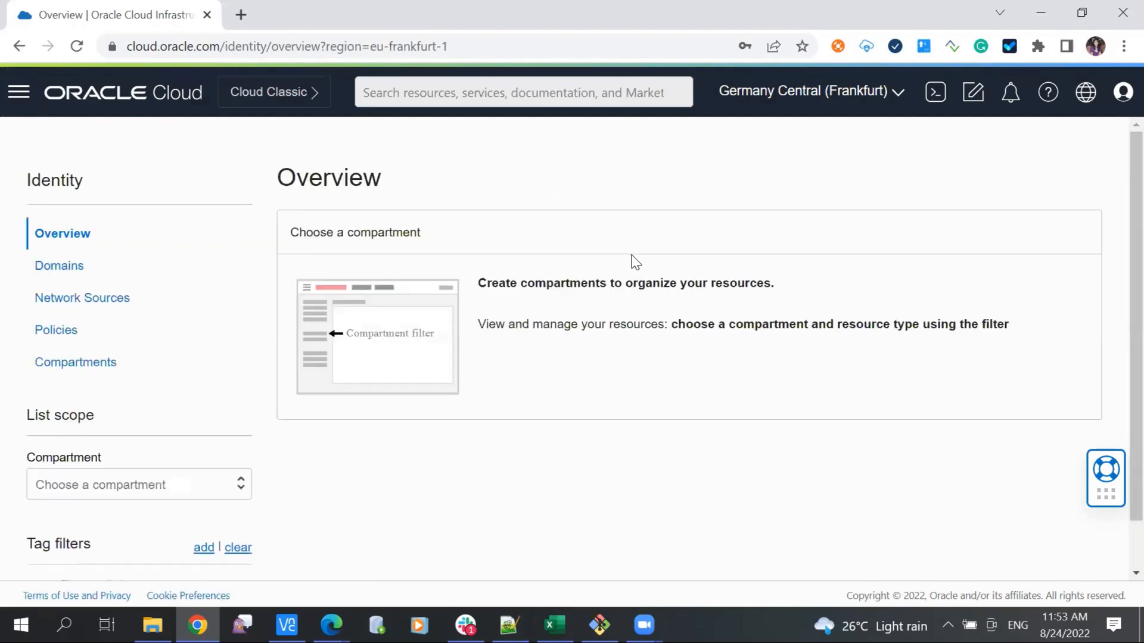
left_click(152, 484)
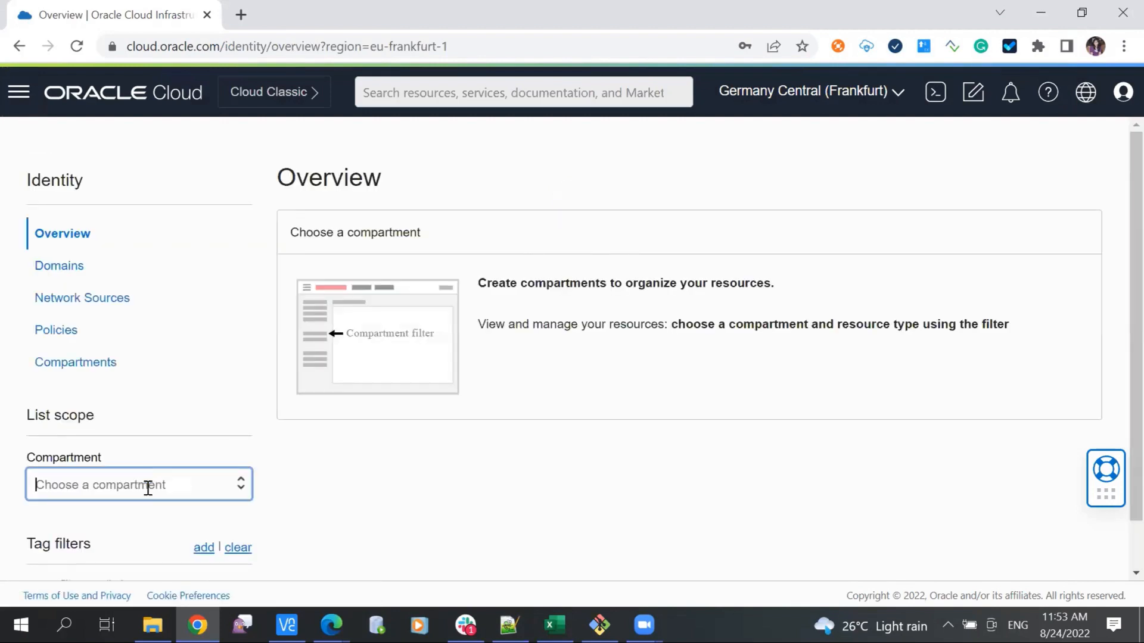
left_click(153, 513)
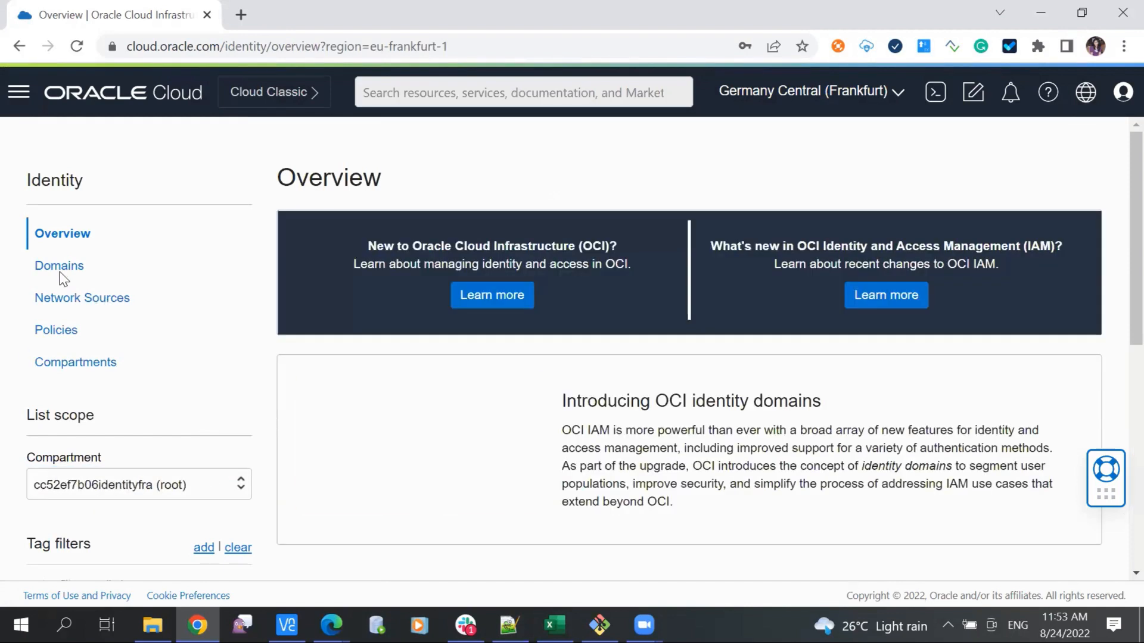
left_click(64, 268)
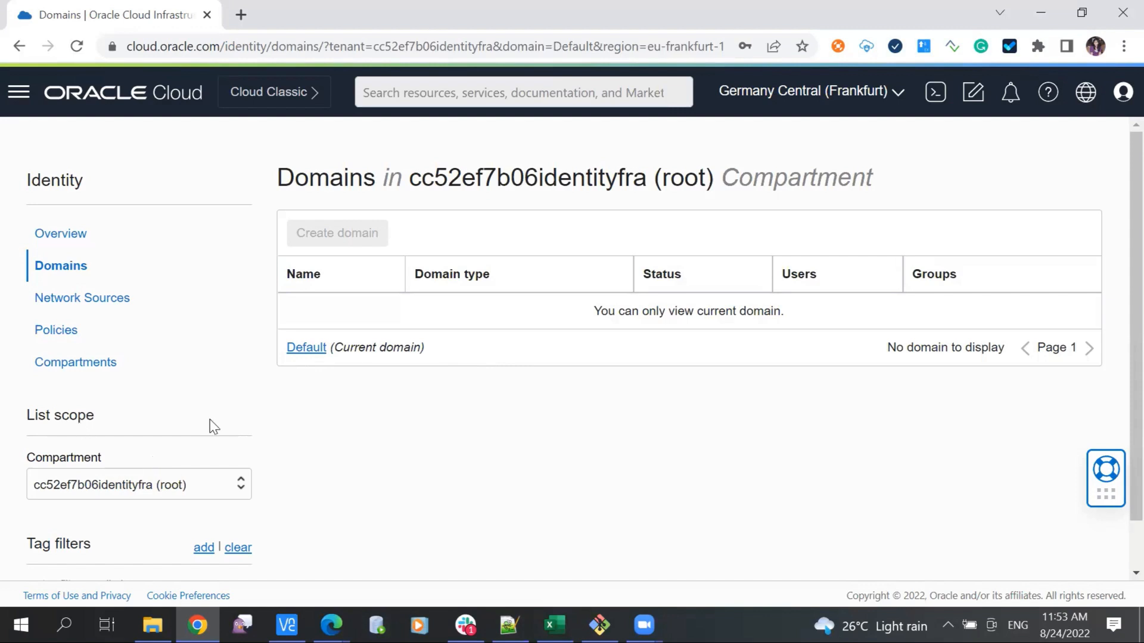
- Check the Default domain's Users and Groups pages, both denied, then sign out
left_click(306, 349)
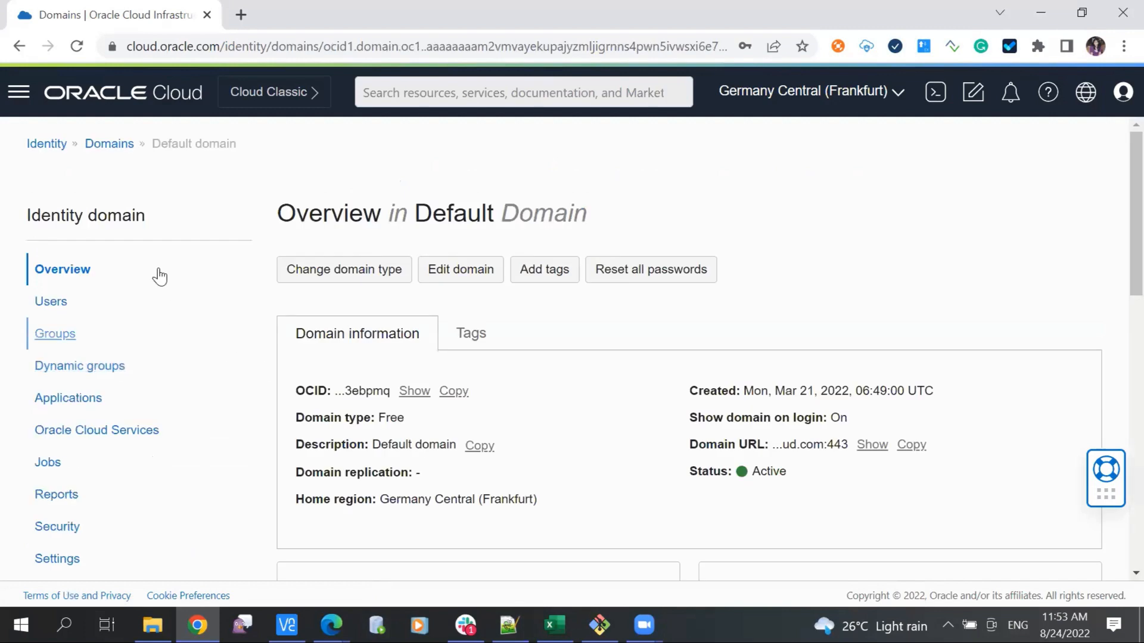
scroll(153, 276, "down", 3)
scroll(119, 291, "up", 3)
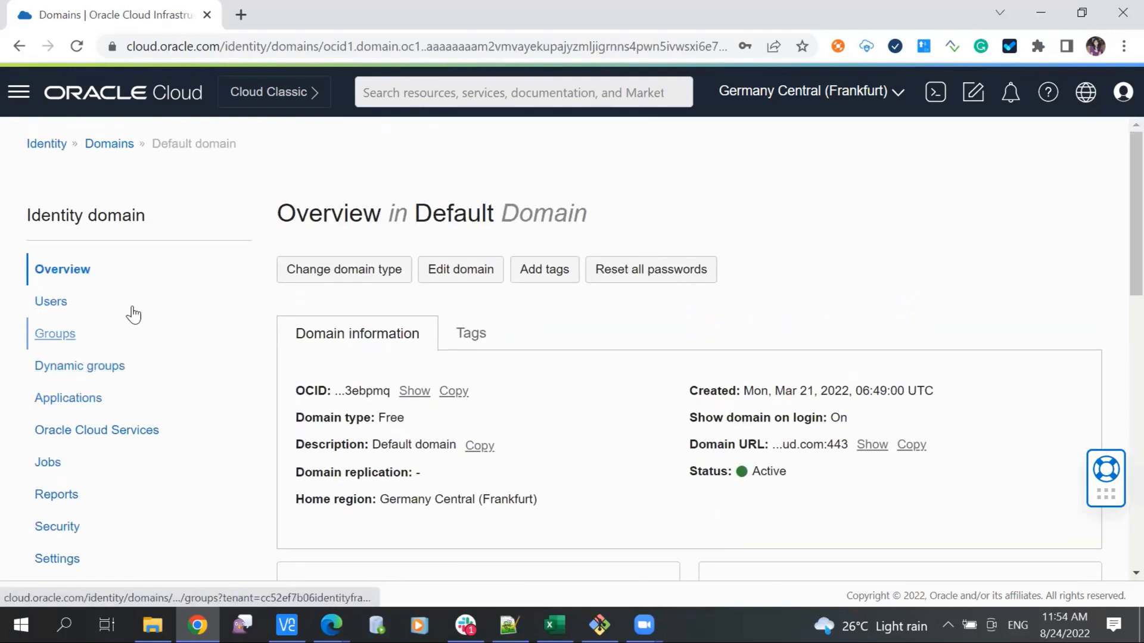
left_click(52, 302)
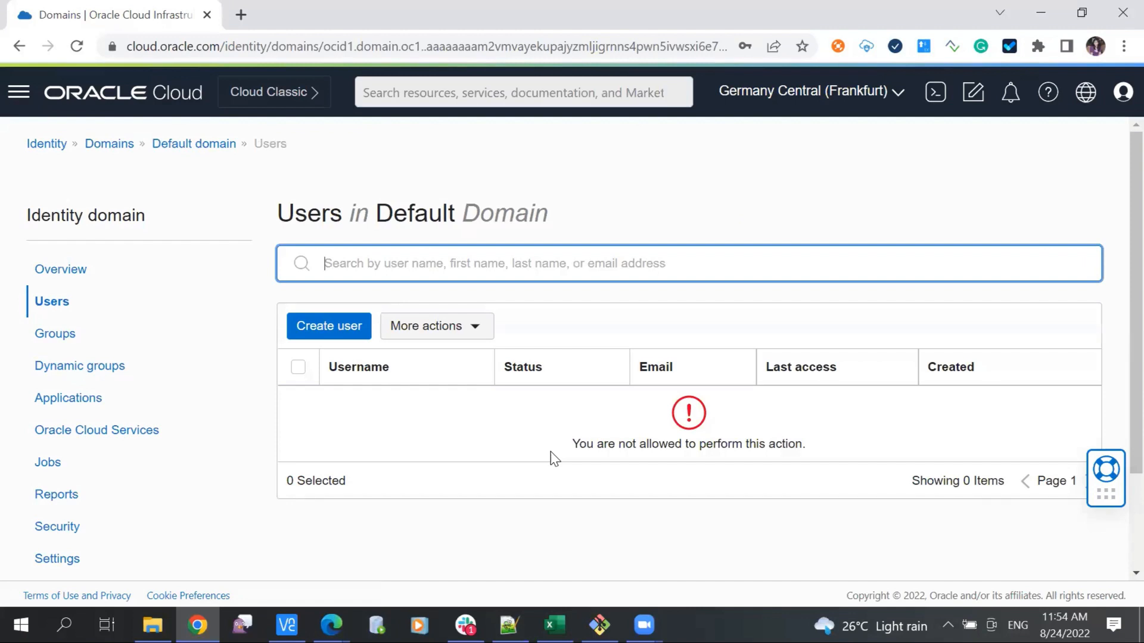
left_click(69, 337)
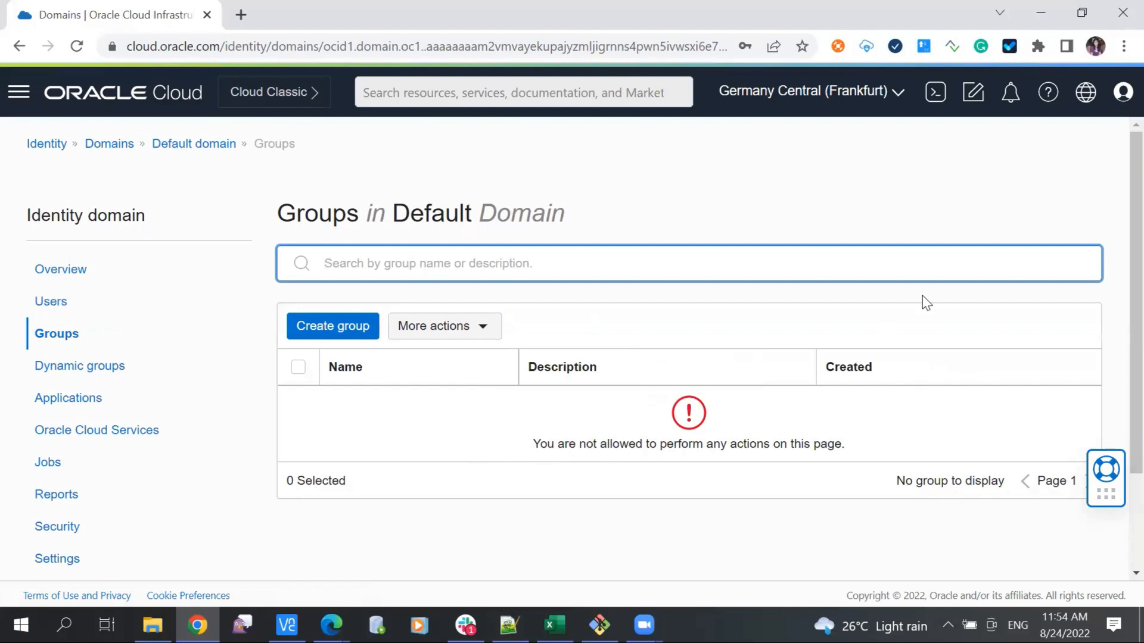
left_click(1122, 95)
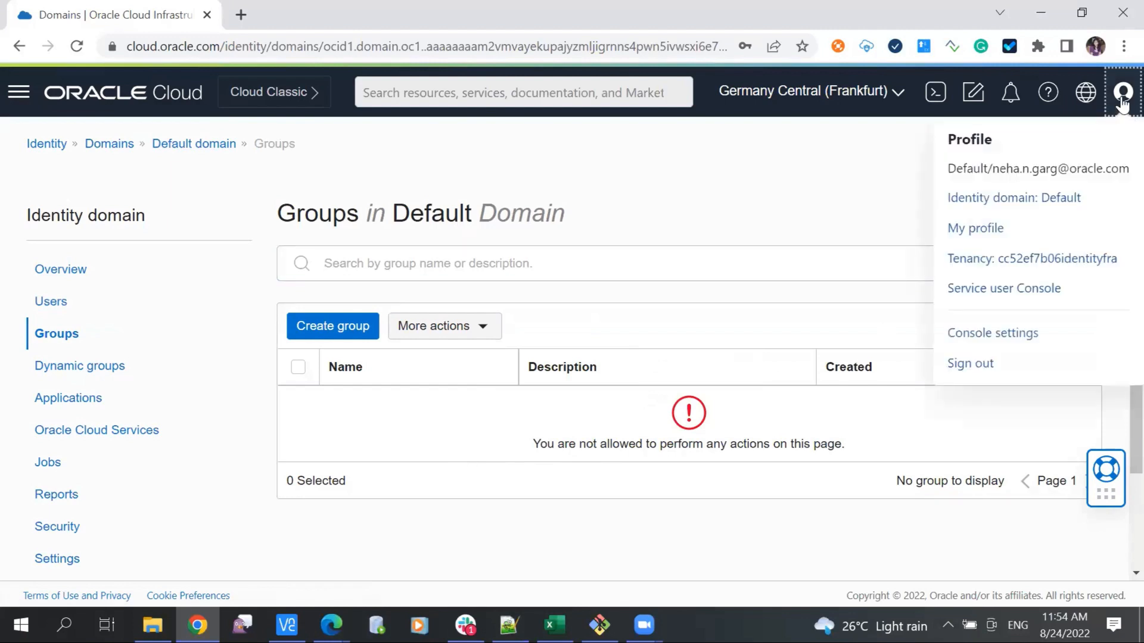
left_click(992, 368)
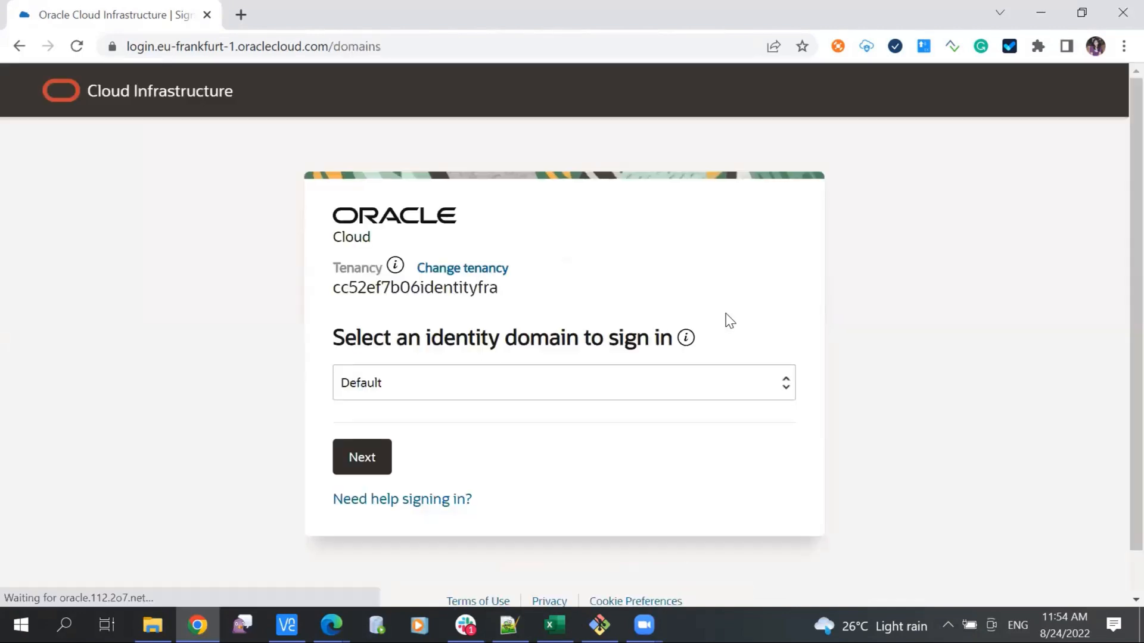
- Continue with the Default identity domain and sign in using the saved account's autofilled credentials
left_click(370, 458)
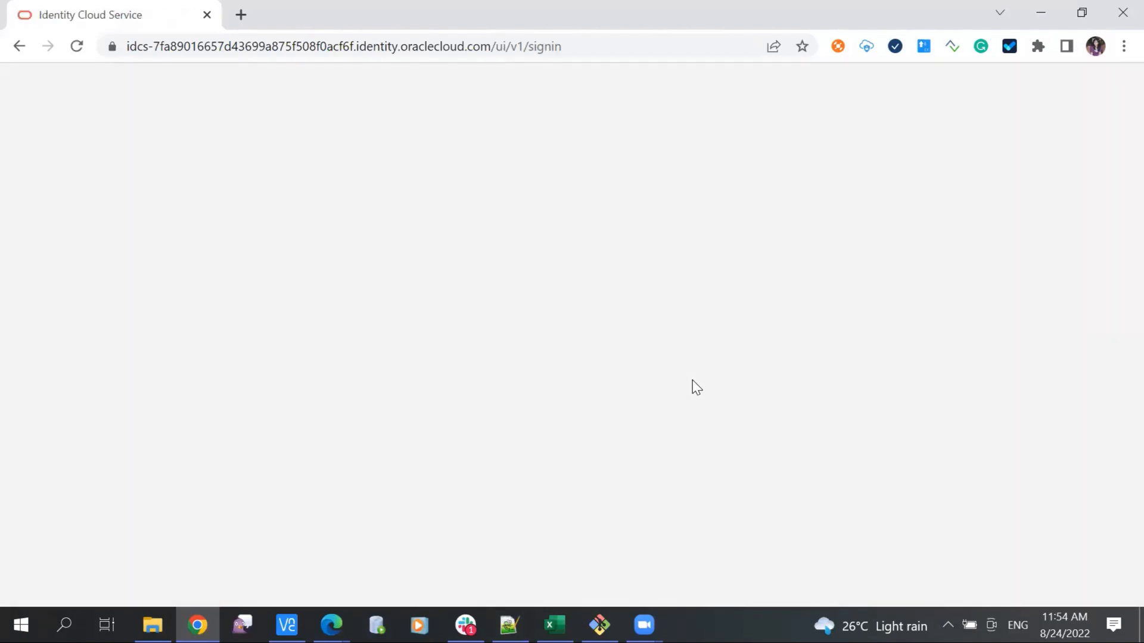
scroll(585, 350, "down", 1)
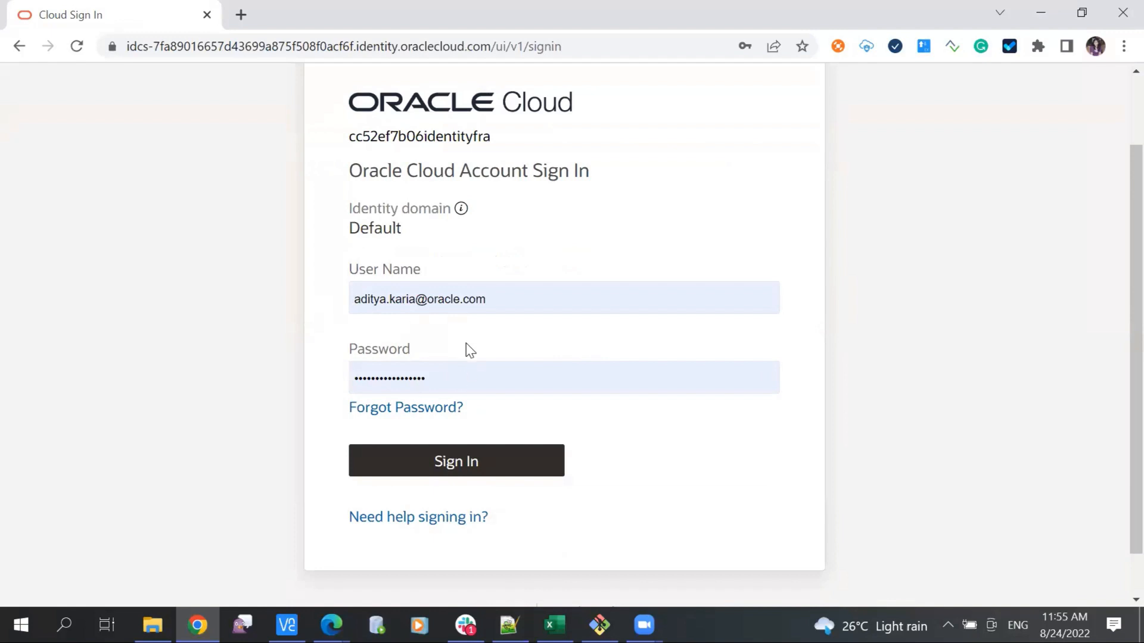
left_click(479, 462)
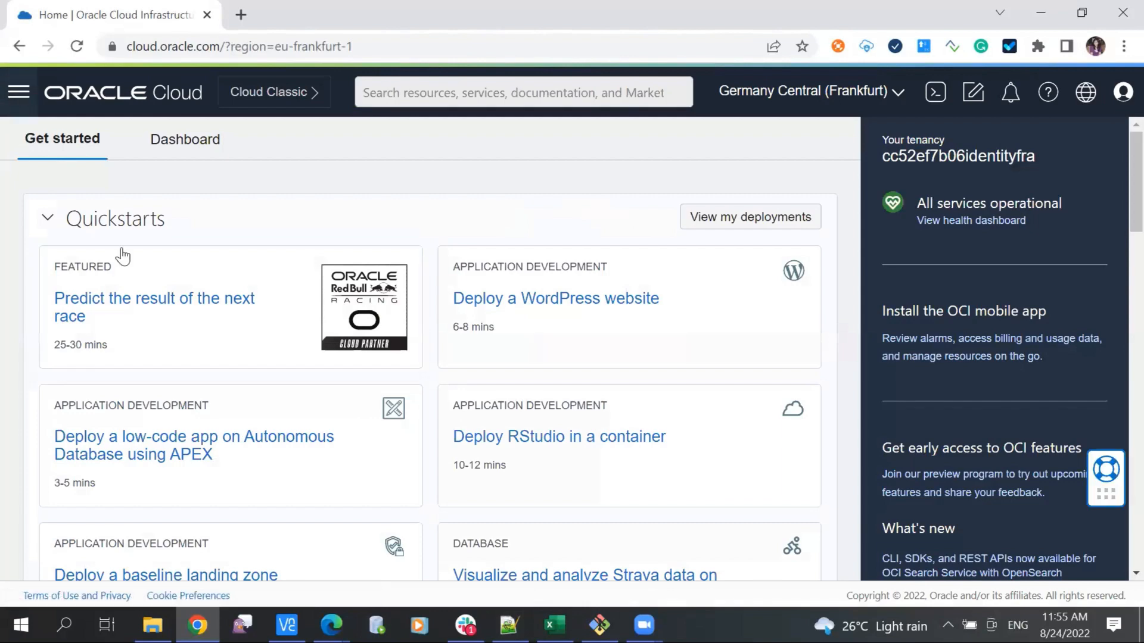
- Go to Identity > Domains > Default > Users and open the new user's details
left_click(19, 93)
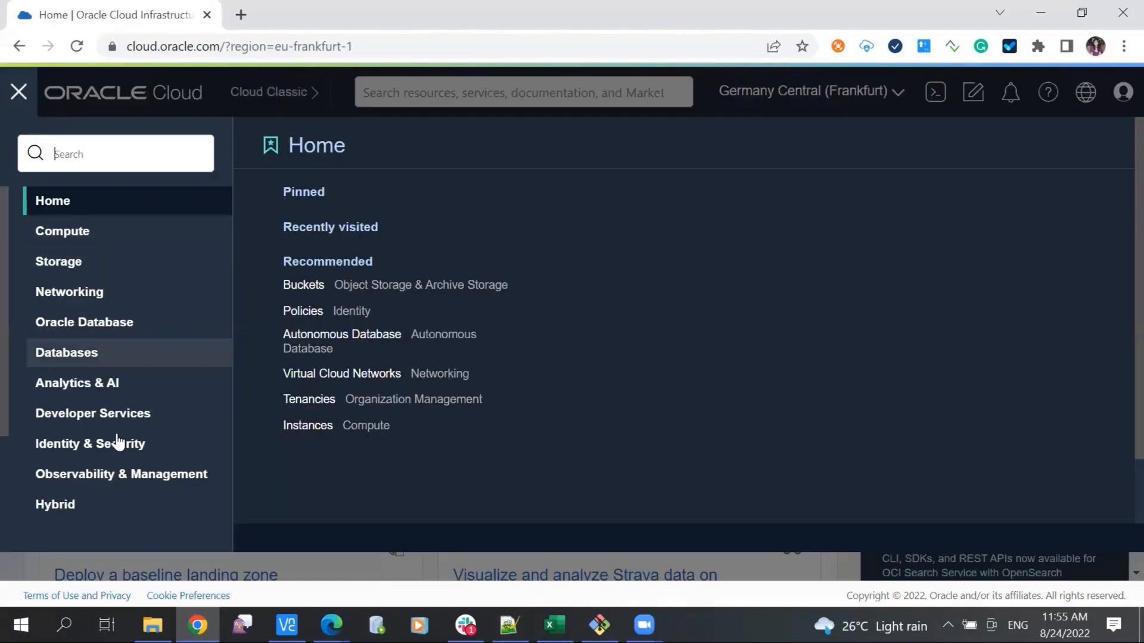
left_click(114, 444)
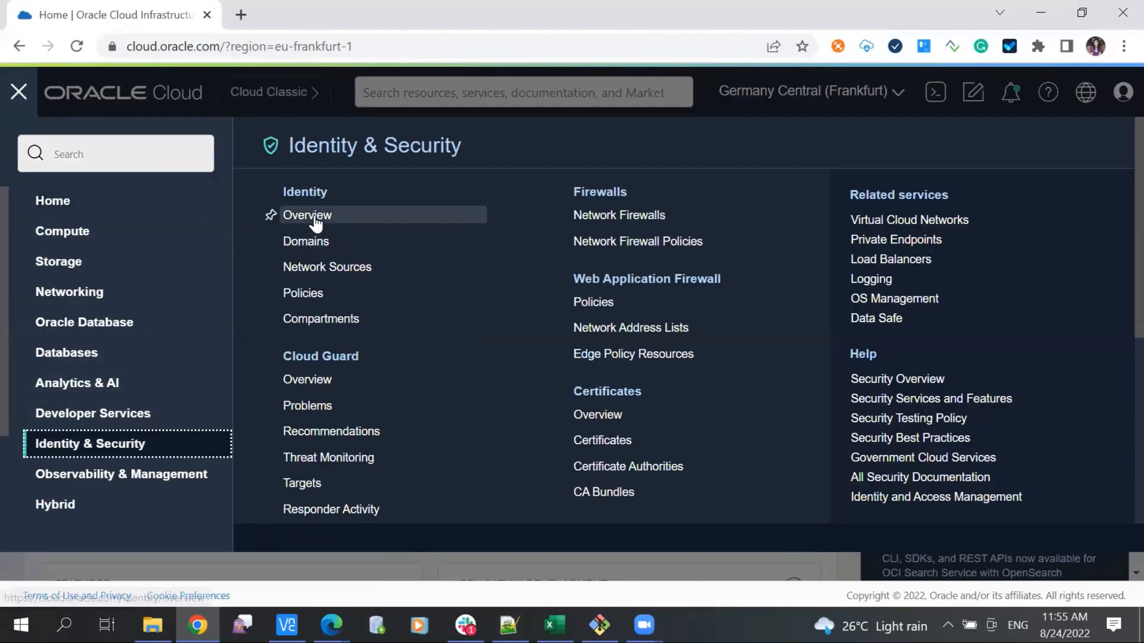
left_click(308, 216)
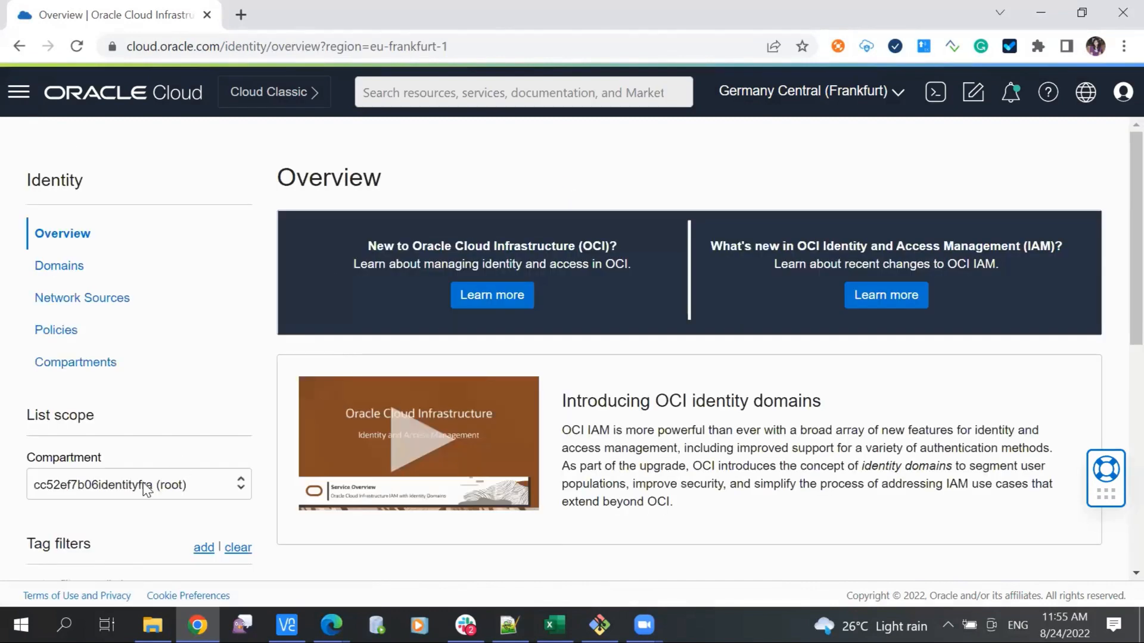
left_click(62, 264)
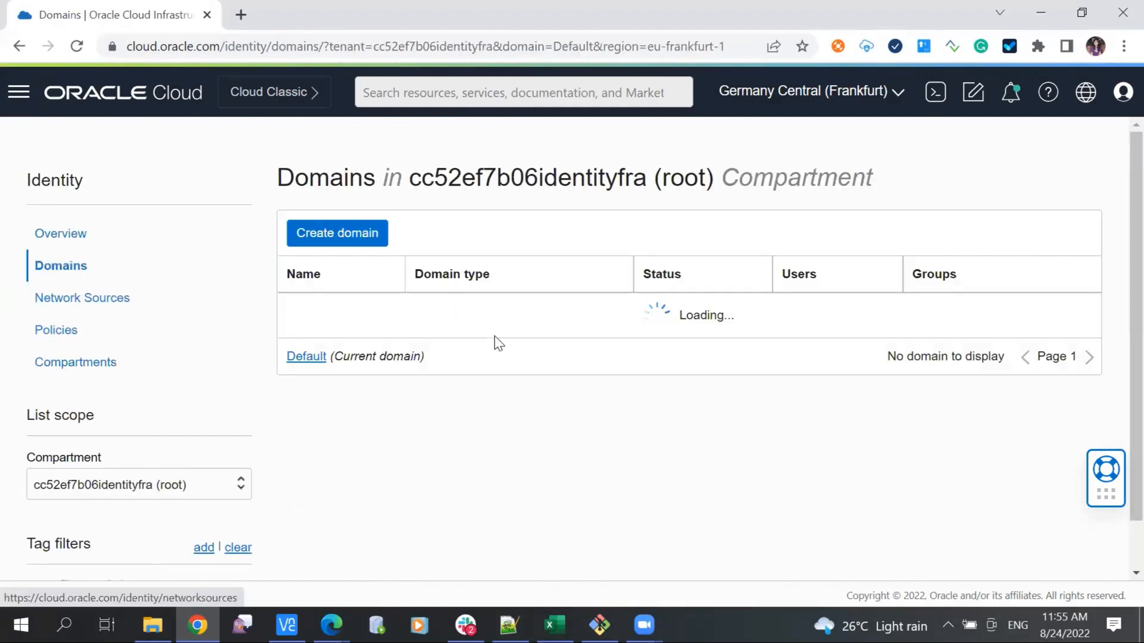
left_click(307, 314)
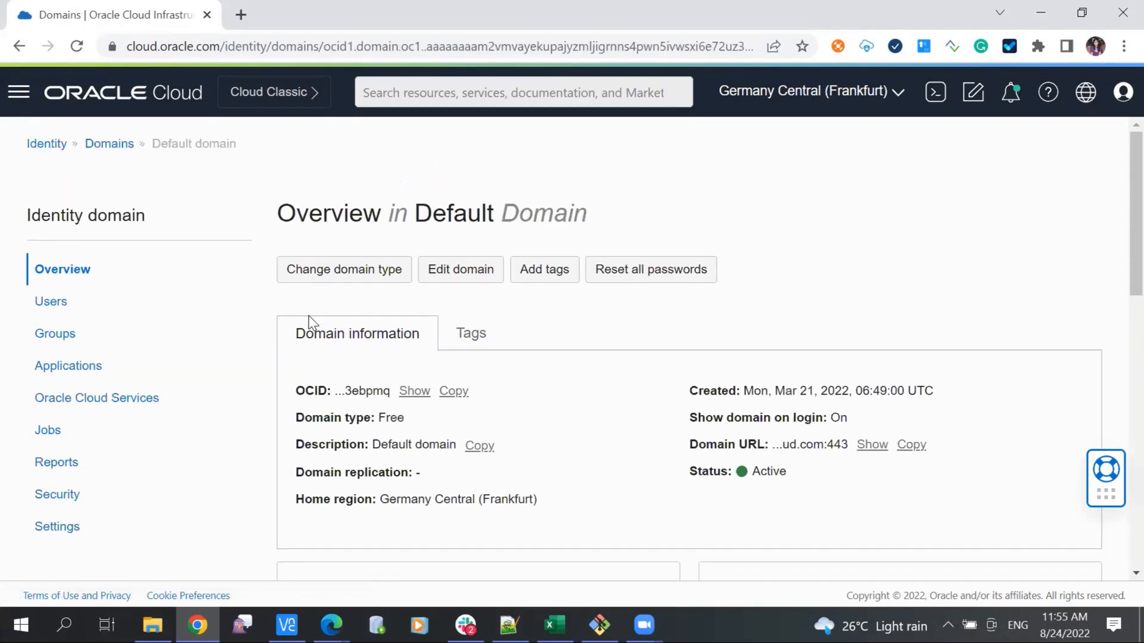
left_click(51, 302)
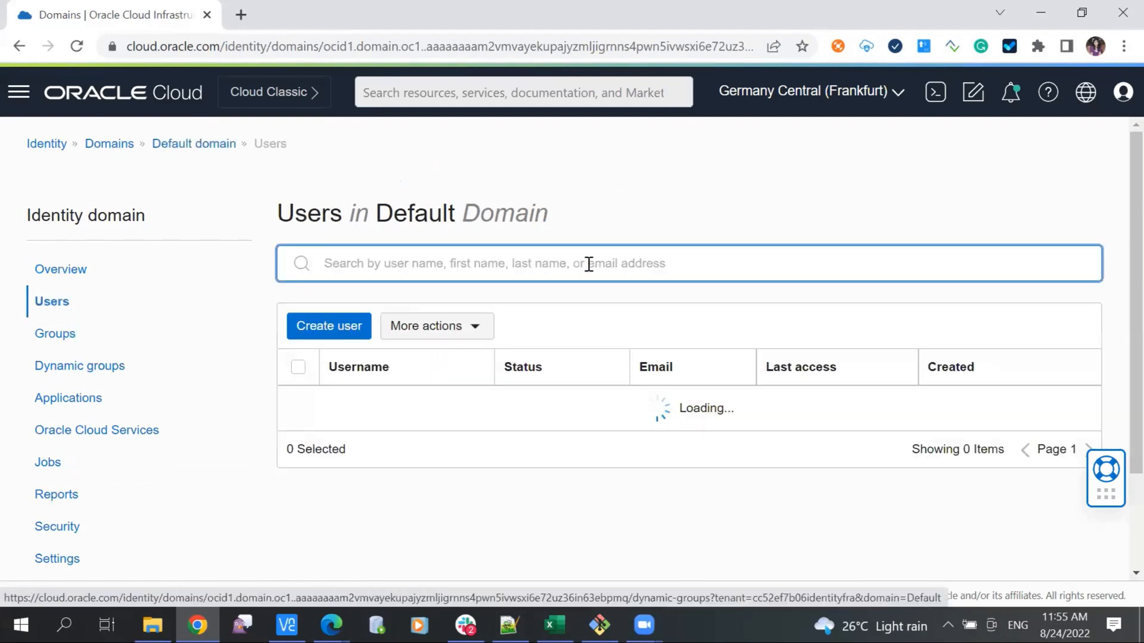
scroll(362, 320, "down", 2)
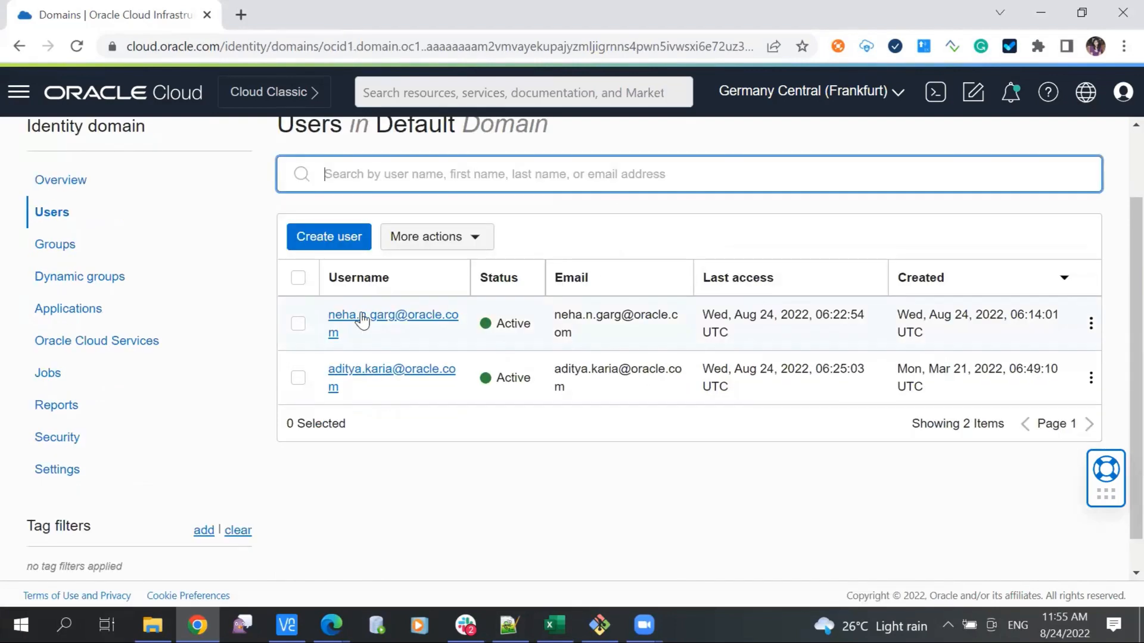
left_click(361, 320)
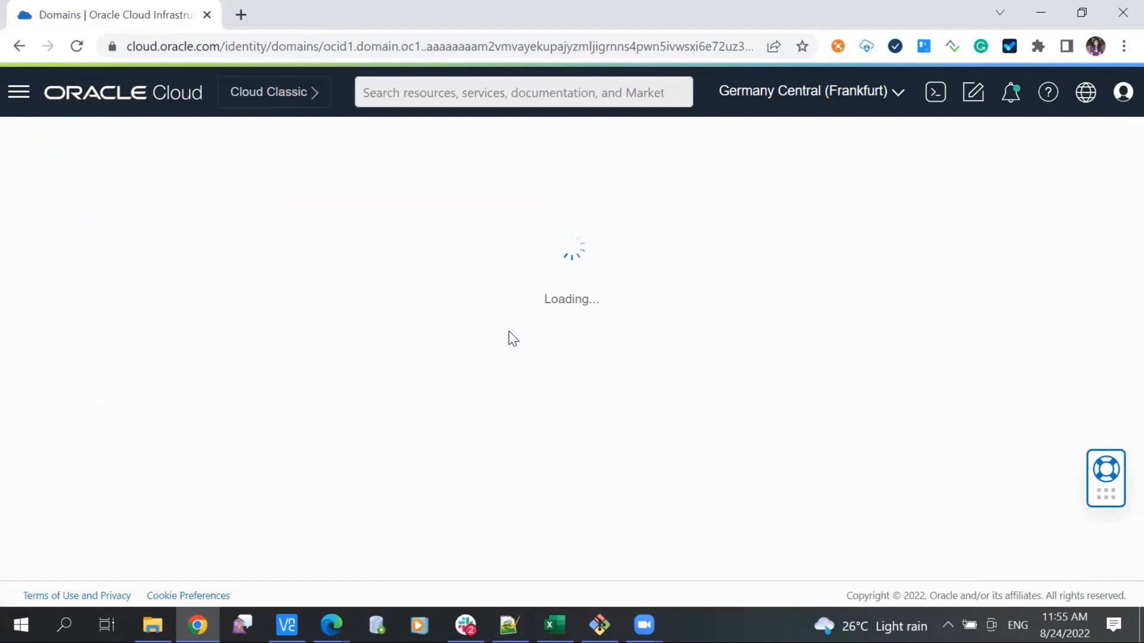
- Assign the new user to the Demo24 group
scroll(504, 334, "down", 6)
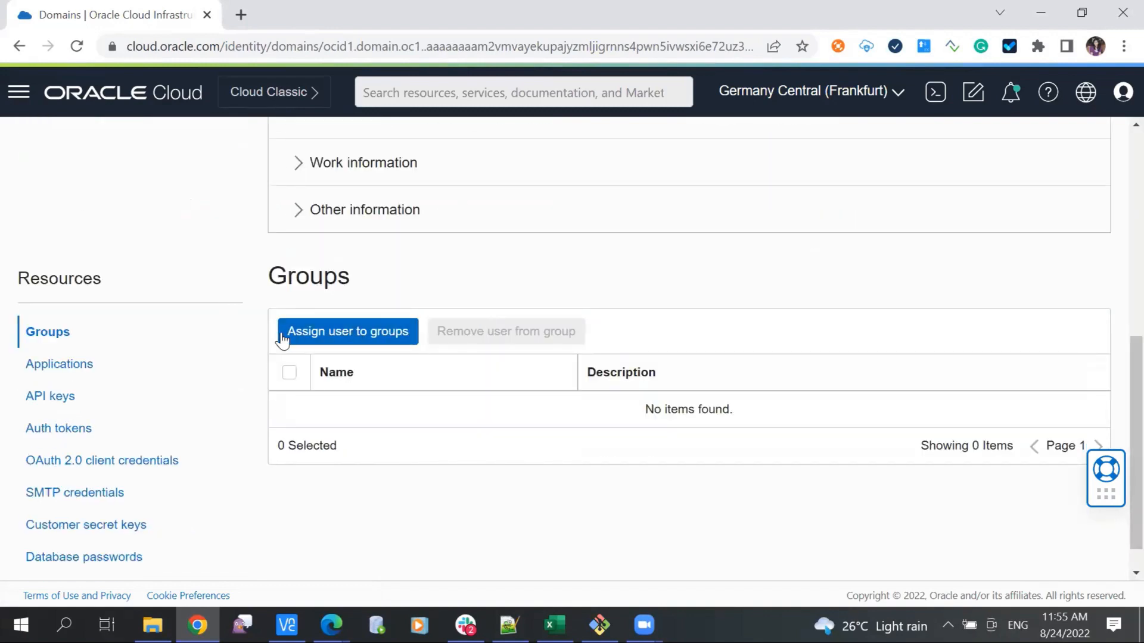
left_click(324, 339)
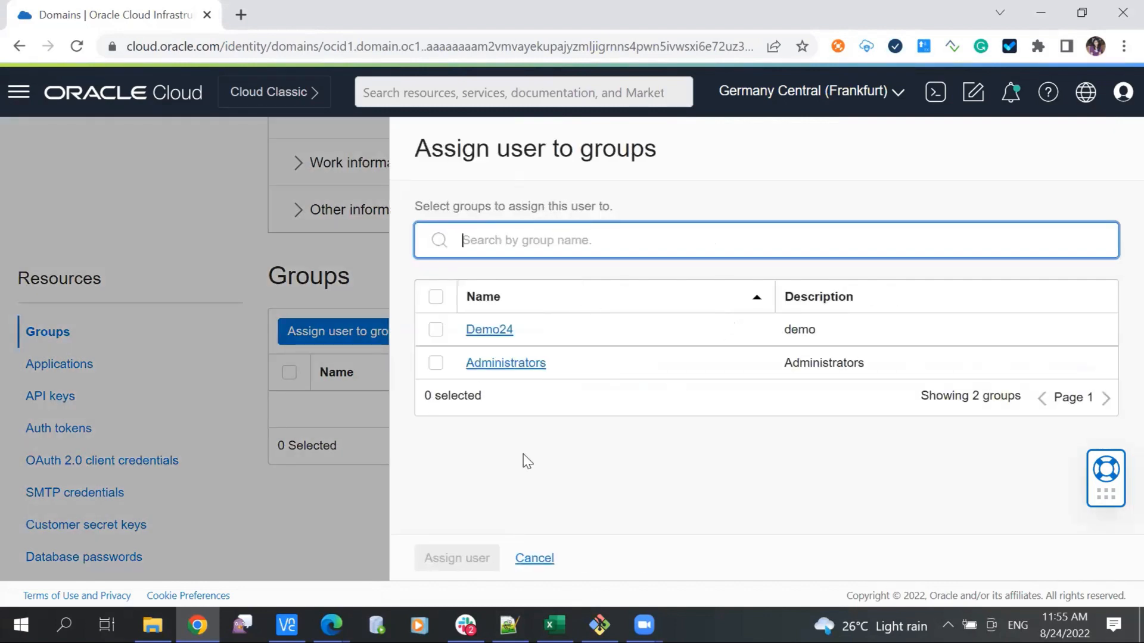
left_click(435, 329)
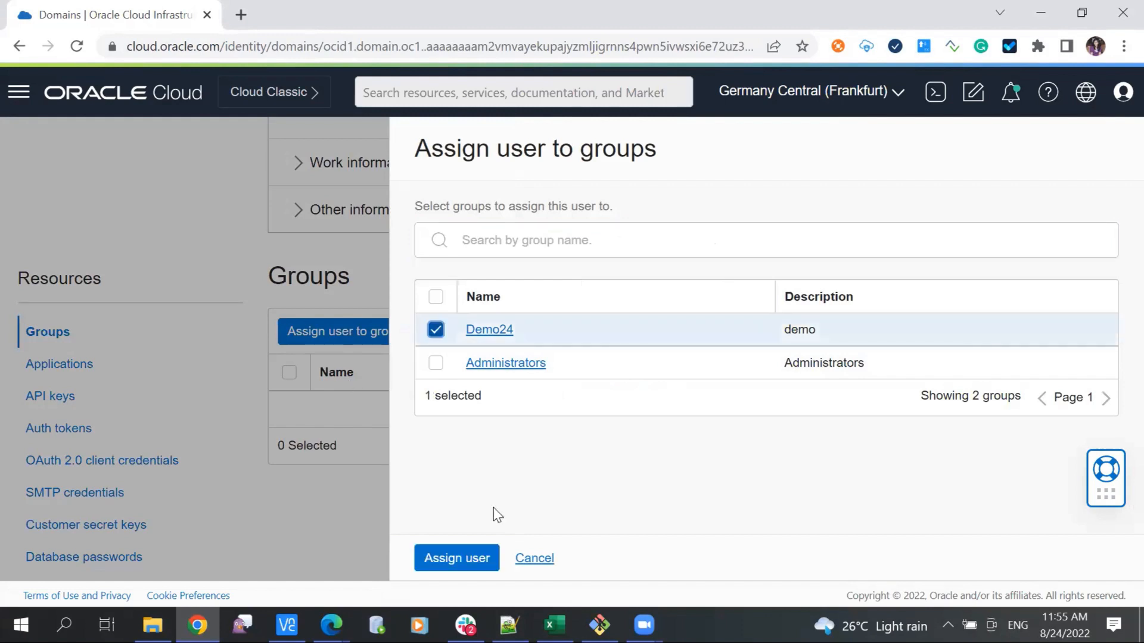
left_click(457, 559)
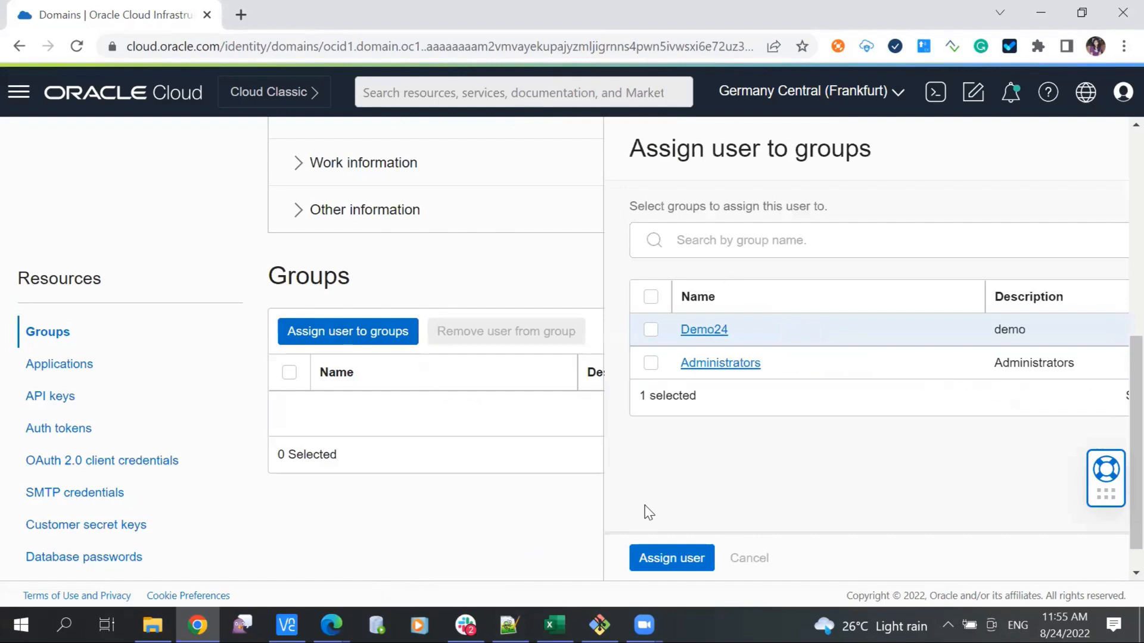
scroll(250, 417, "up", 5)
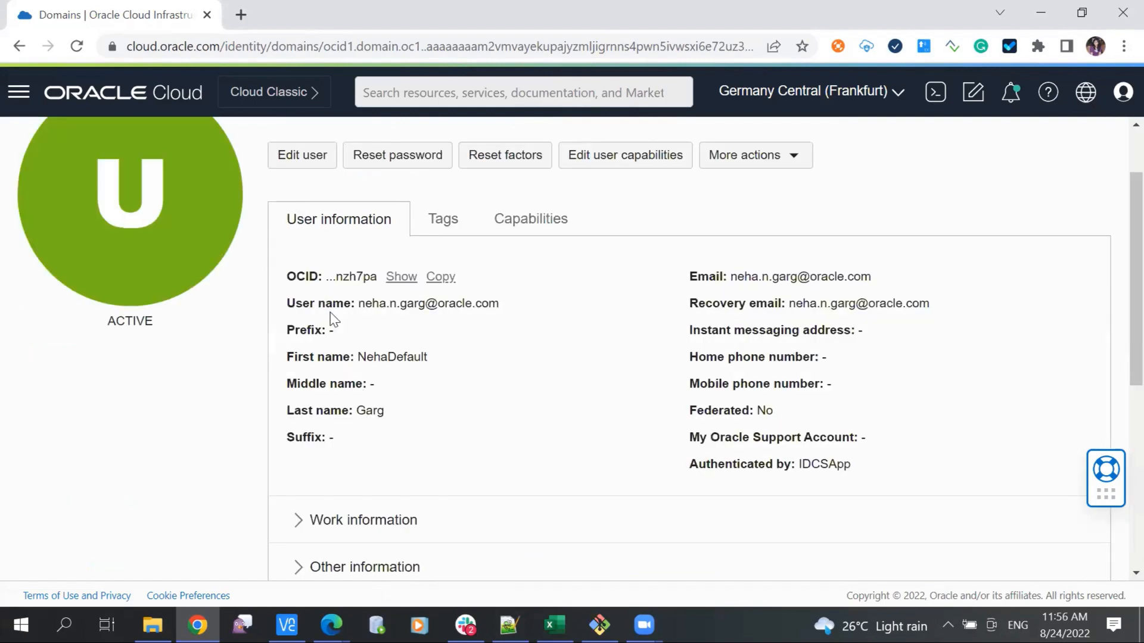
scroll(321, 256, "up", 2)
scroll(428, 322, "down", 7)
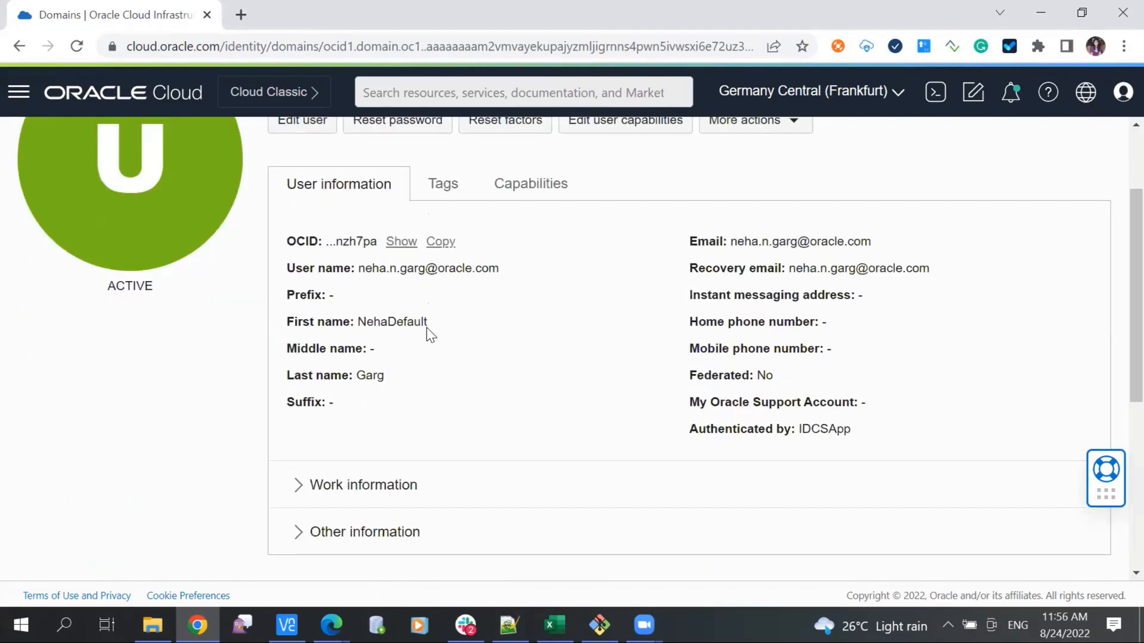
scroll(156, 289, "up", 7)
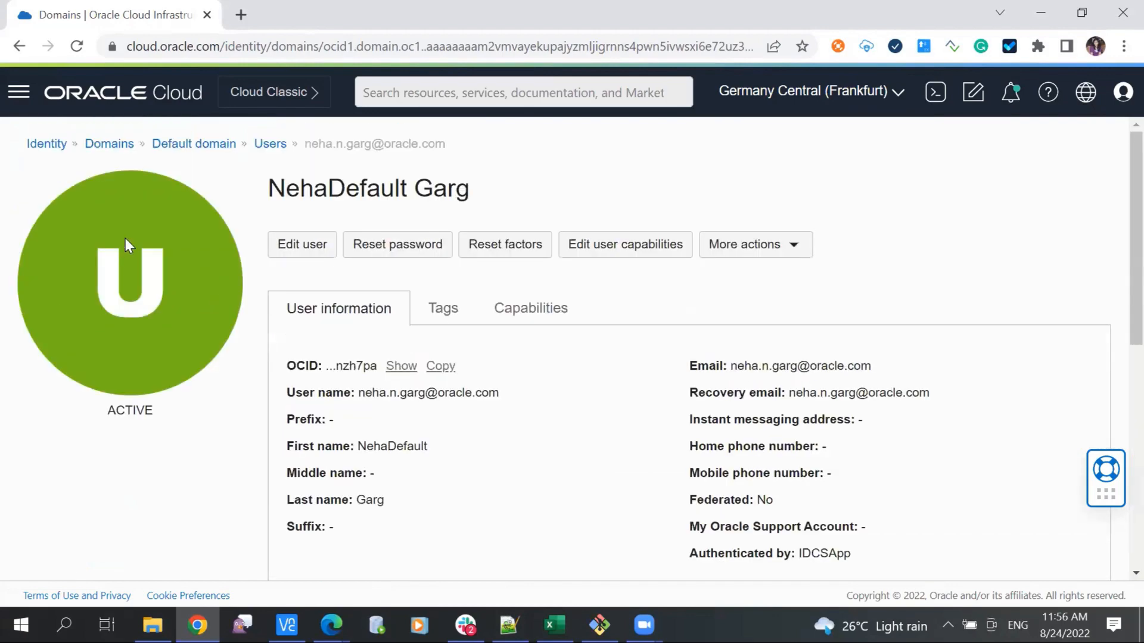
- Open DemoPolicy from Policies and review its statement letting Demo24 manage all-resources in compartment Demo24
left_click(100, 149)
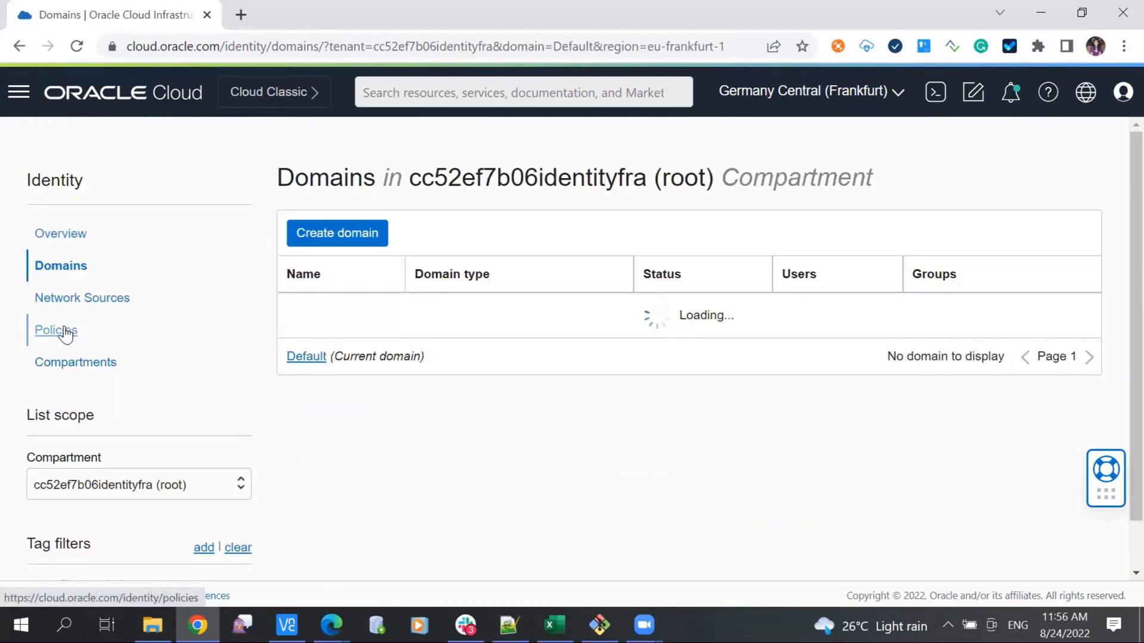
left_click(66, 332)
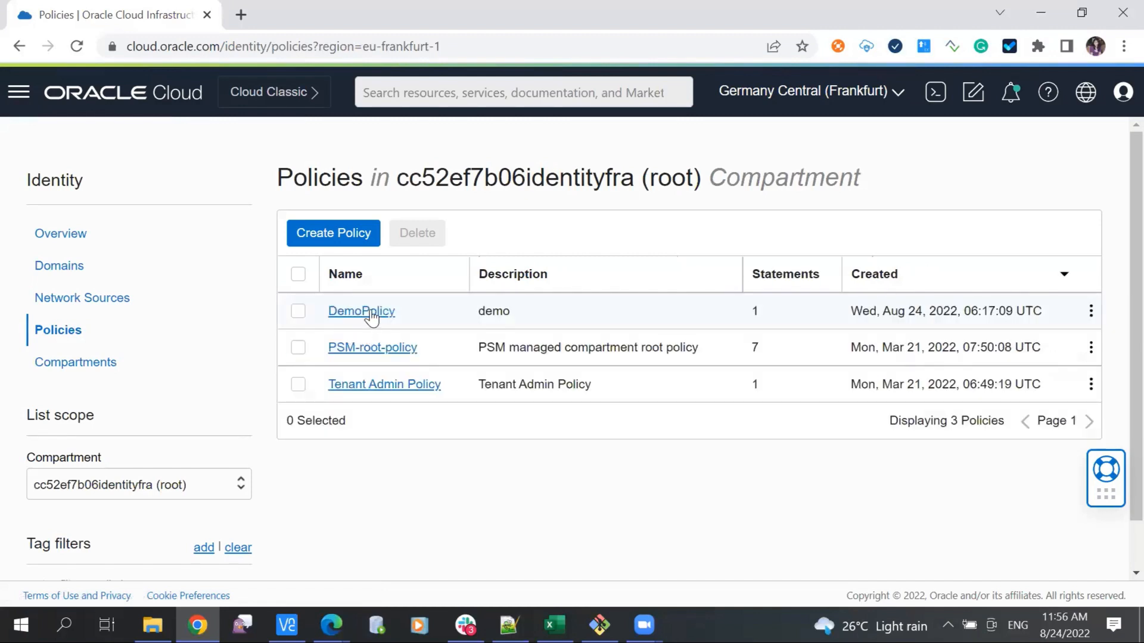
left_click(371, 313)
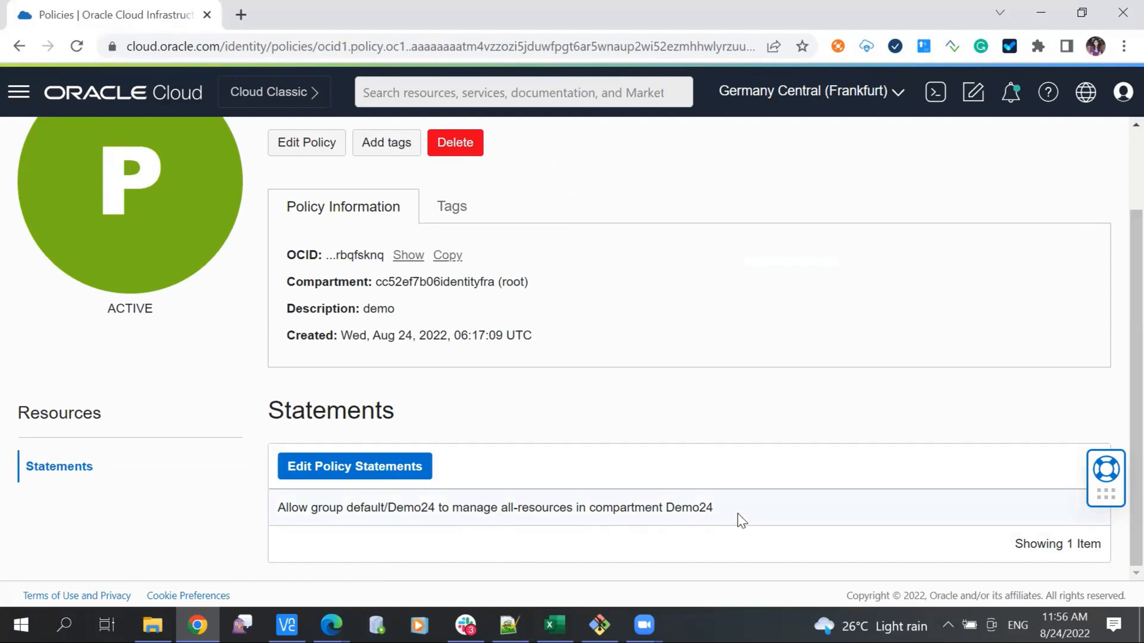
scroll(822, 370, "up", 2)
left_click(1122, 96)
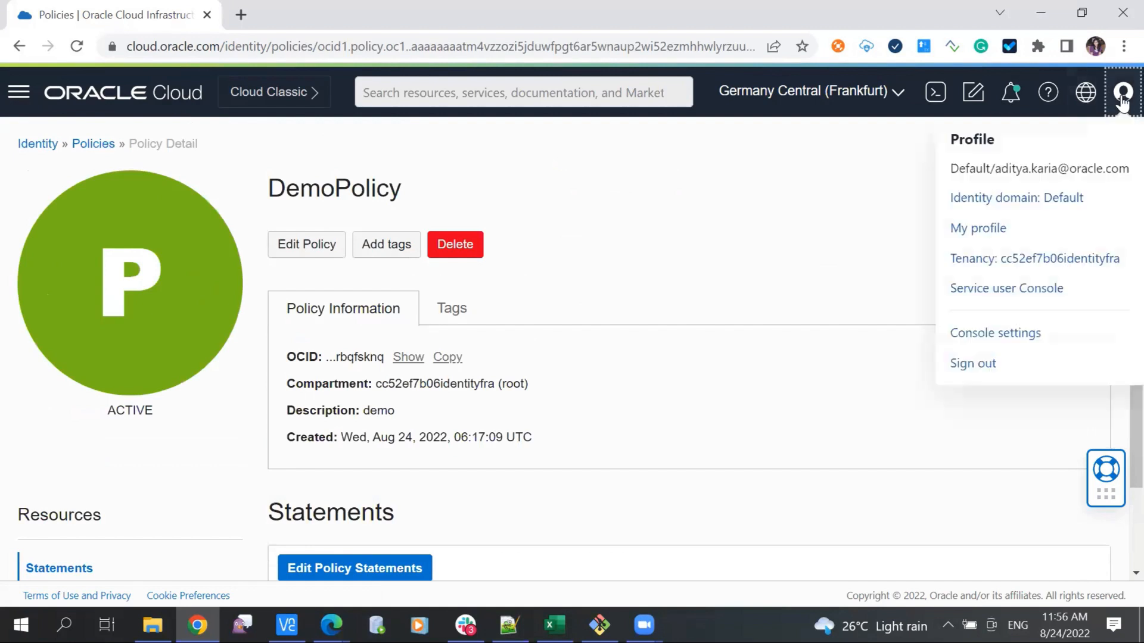
- Sign out, then sign back in with the new user's user name and password
left_click(999, 366)
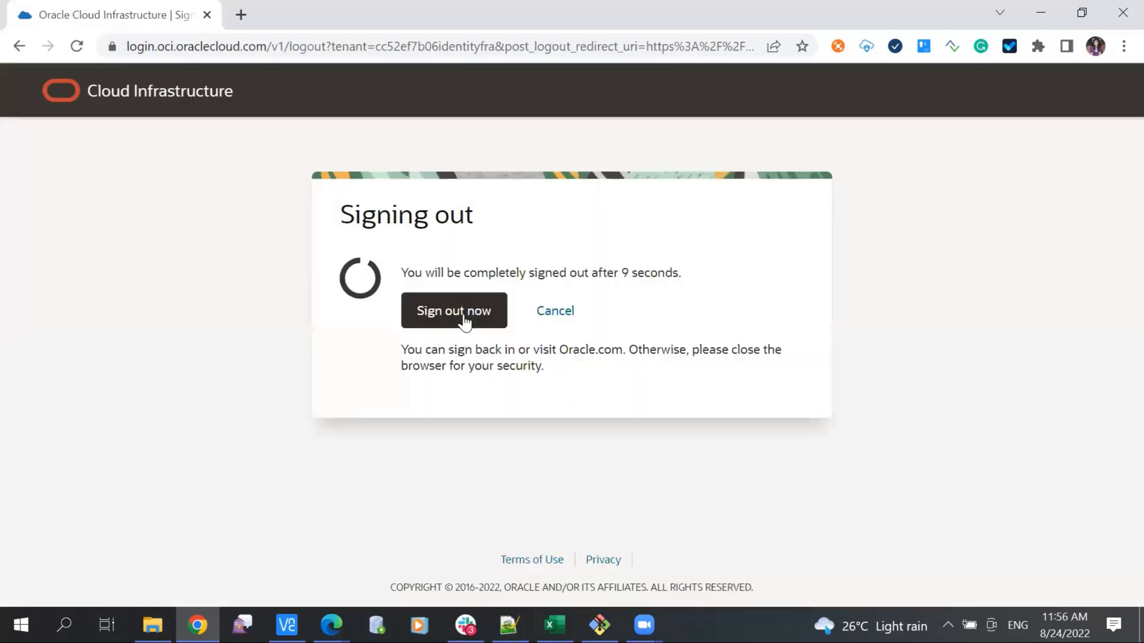
left_click(464, 323)
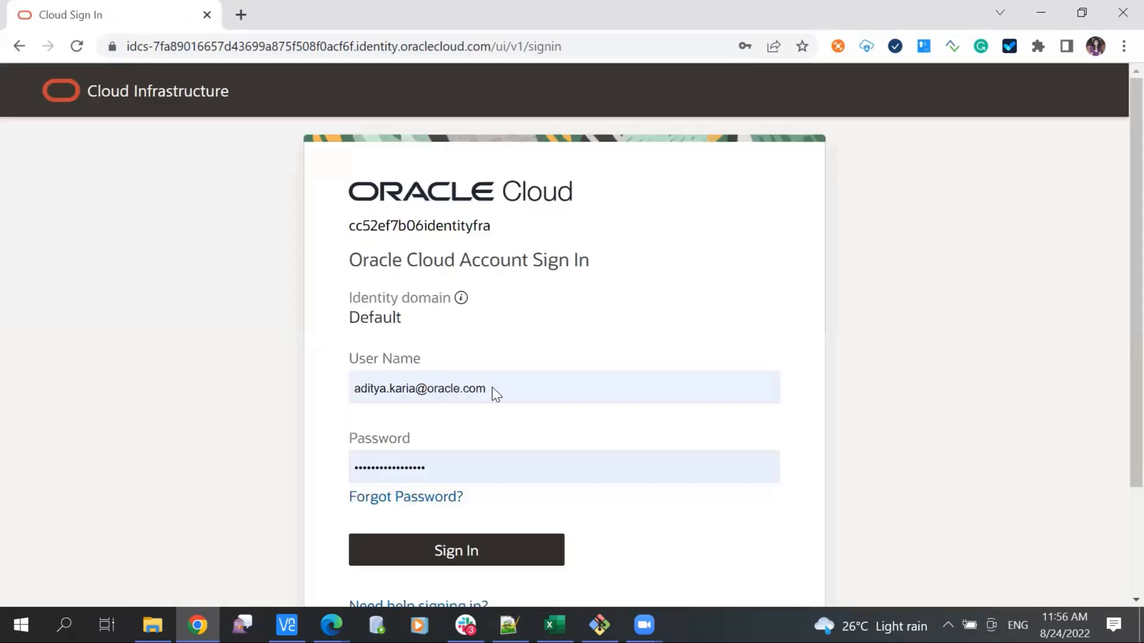
left_click(495, 395)
key("ctrl+a")
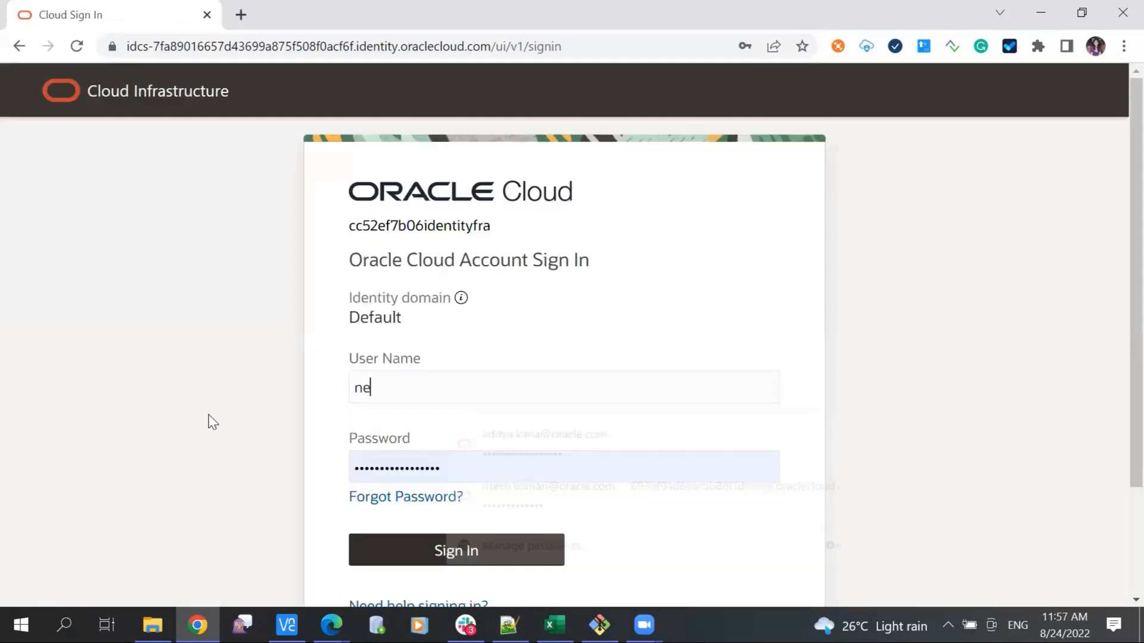
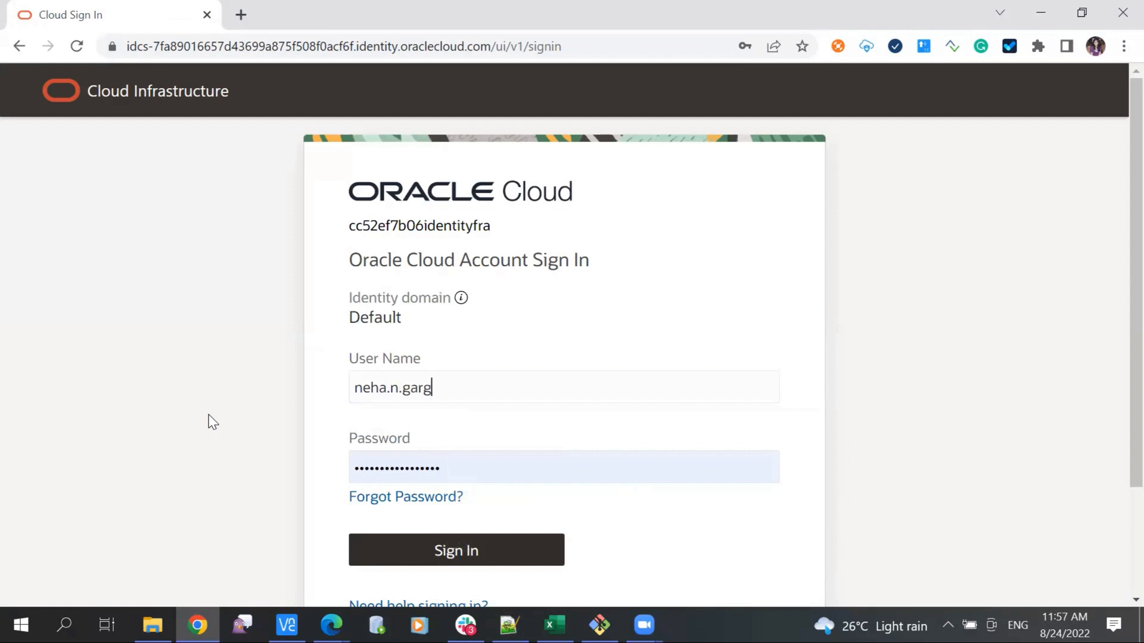
scroll(498, 244, "down", 2)
left_click_drag(456, 334, 353, 330)
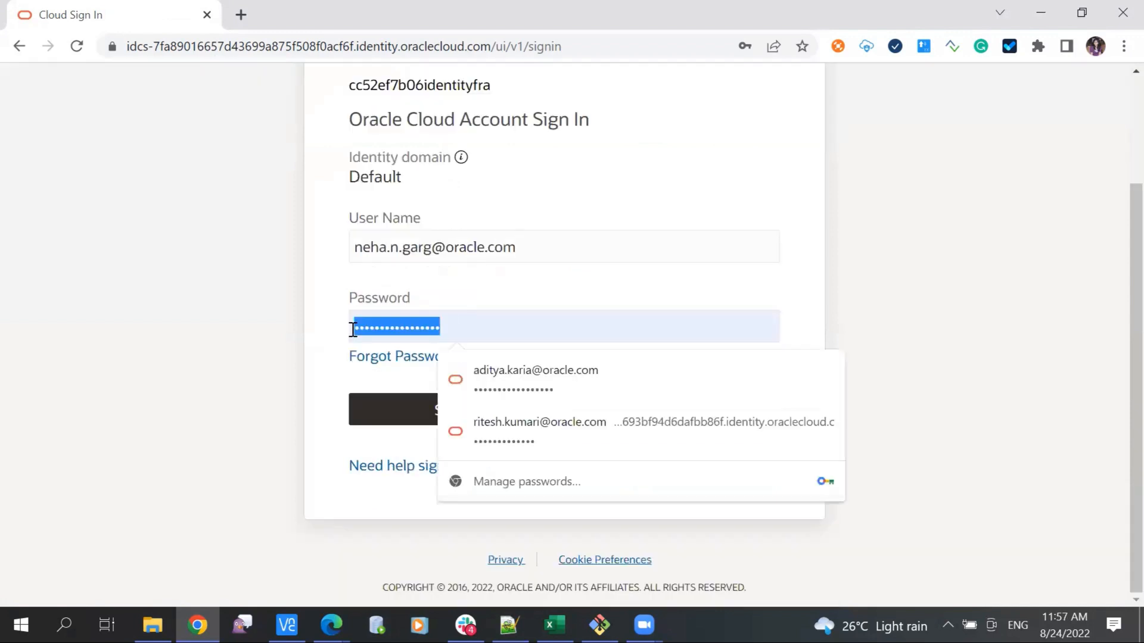
type("••••")
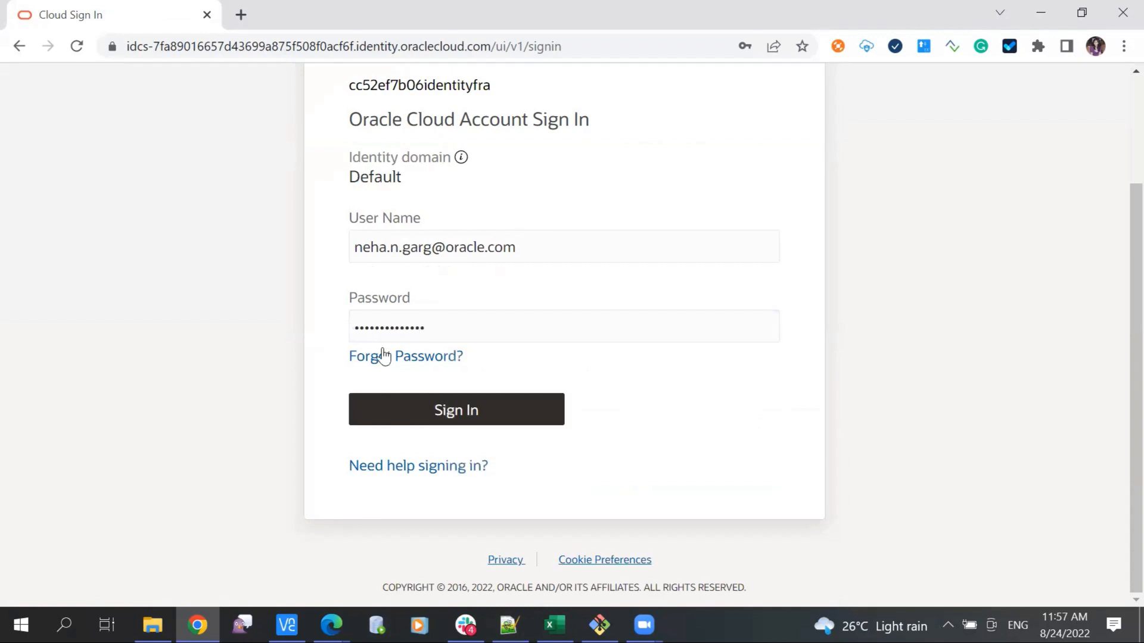
left_click(458, 407)
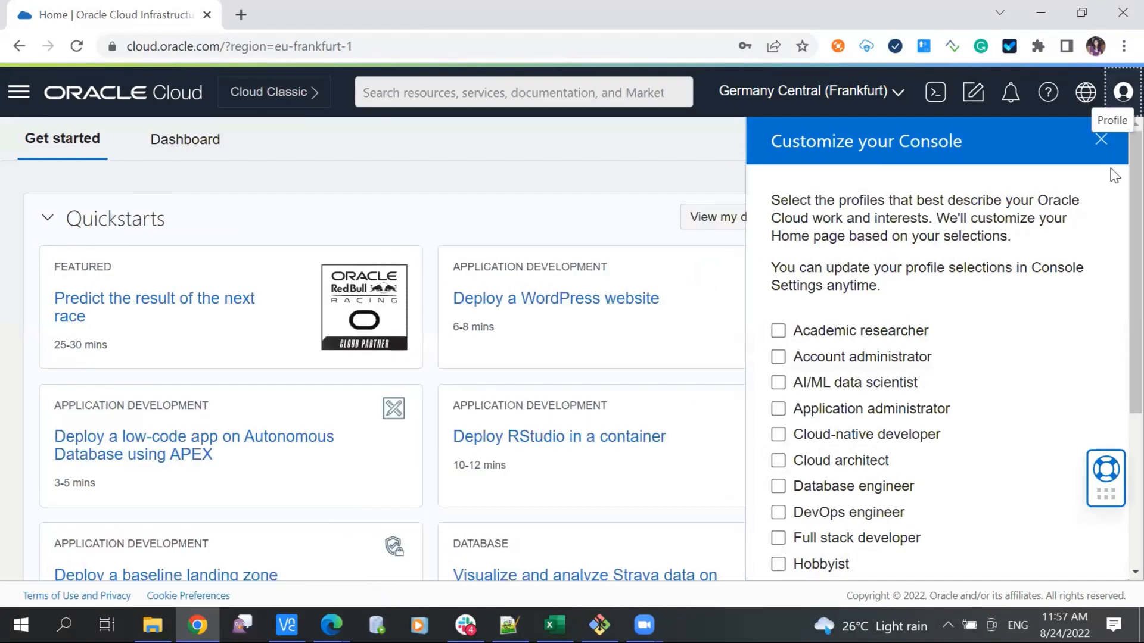
- Check the signed-in account and open the Compute instances list
left_click(1120, 95)
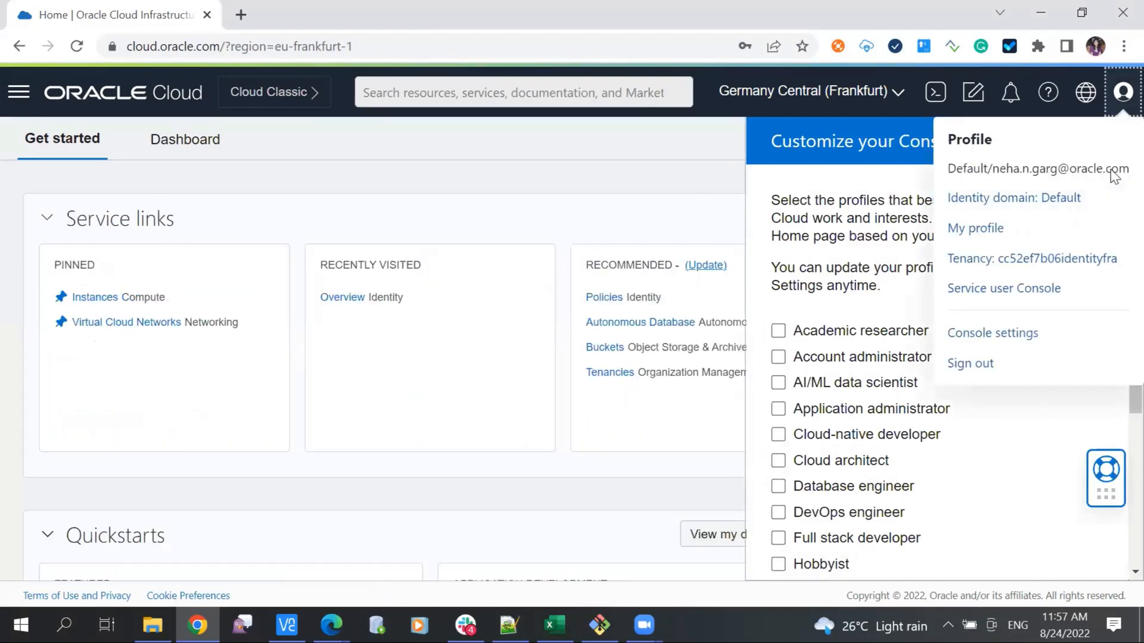
left_click(20, 95)
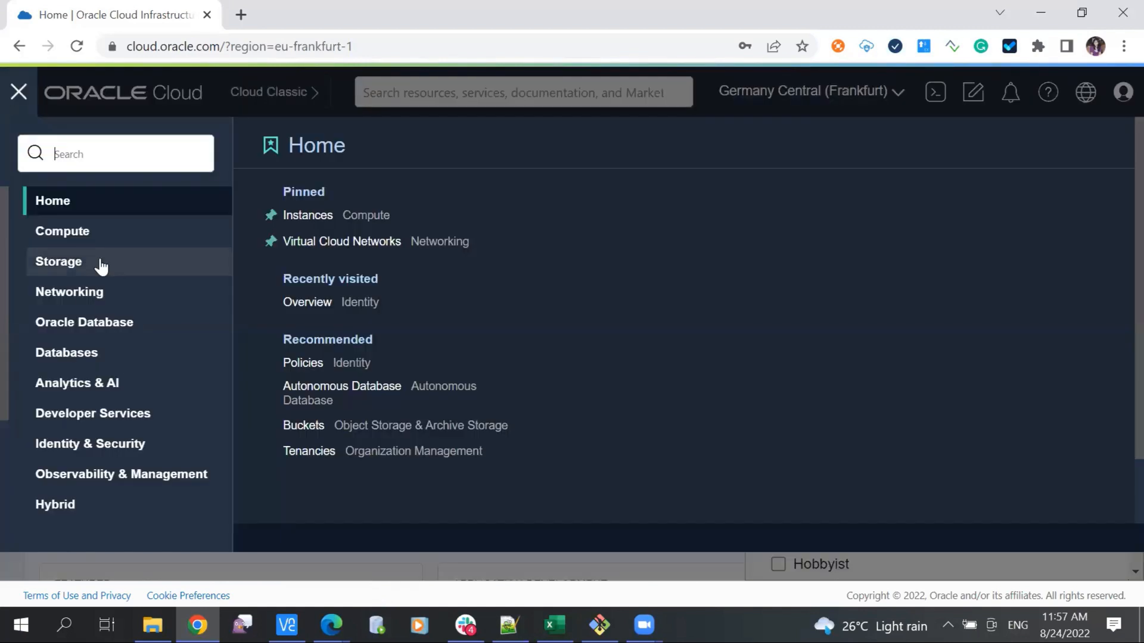
left_click(93, 238)
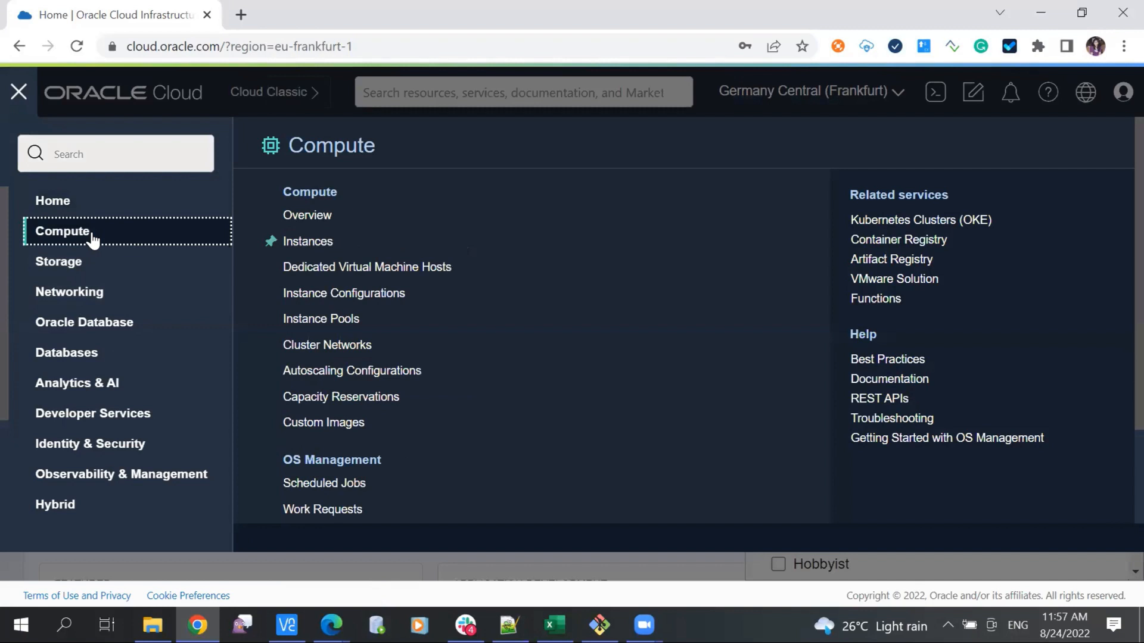
left_click(301, 247)
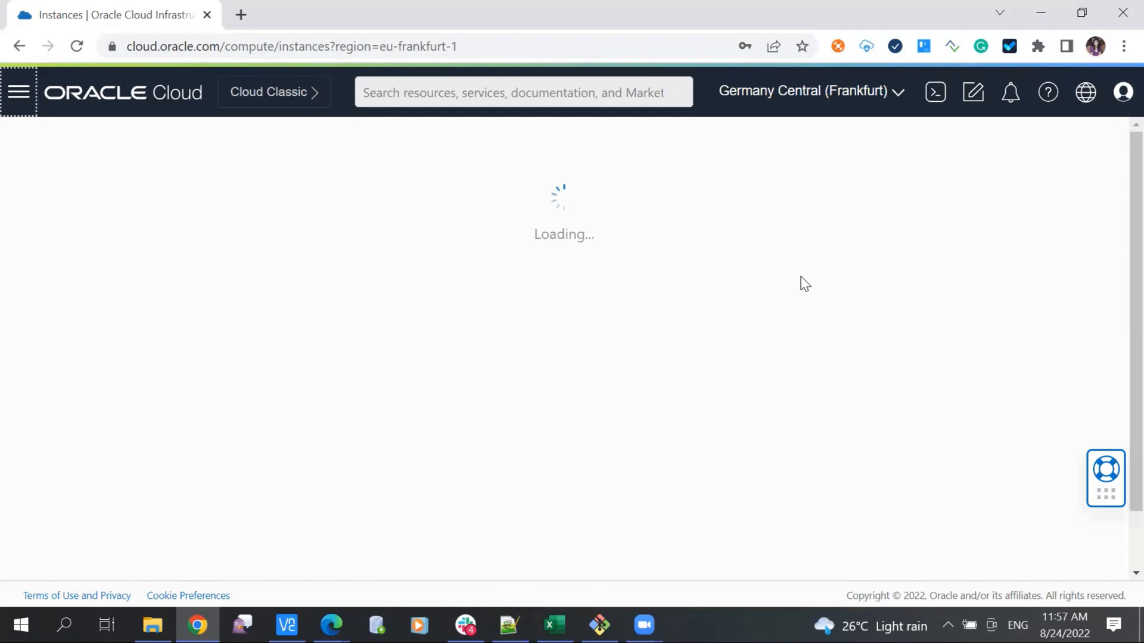
- Open the Identity overview page under Identity & Security
left_click(21, 97)
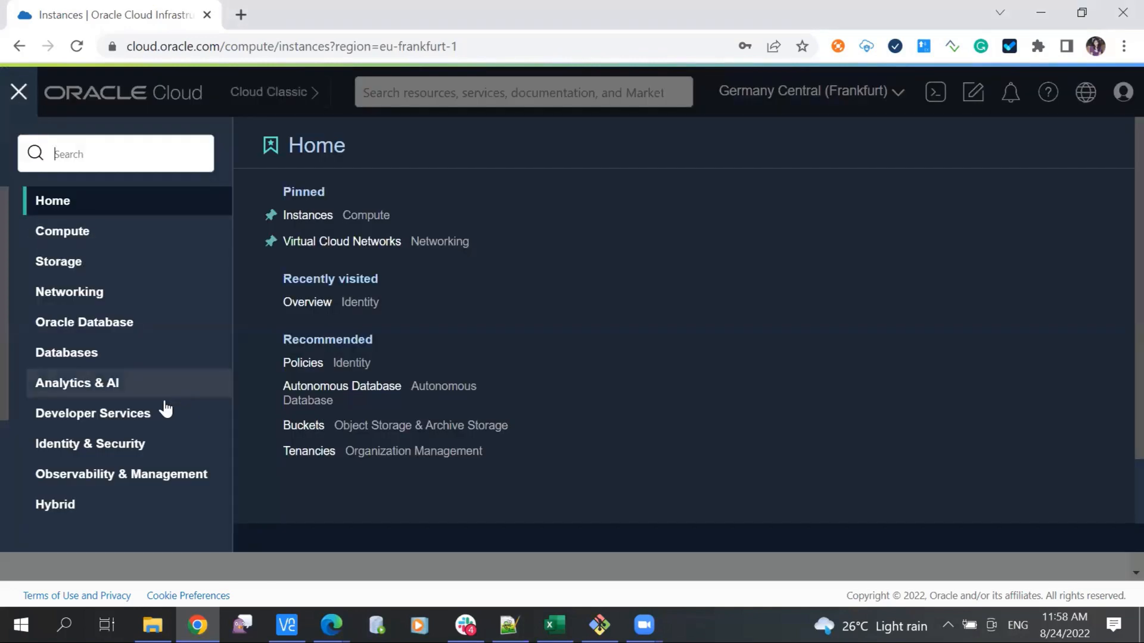
left_click(121, 445)
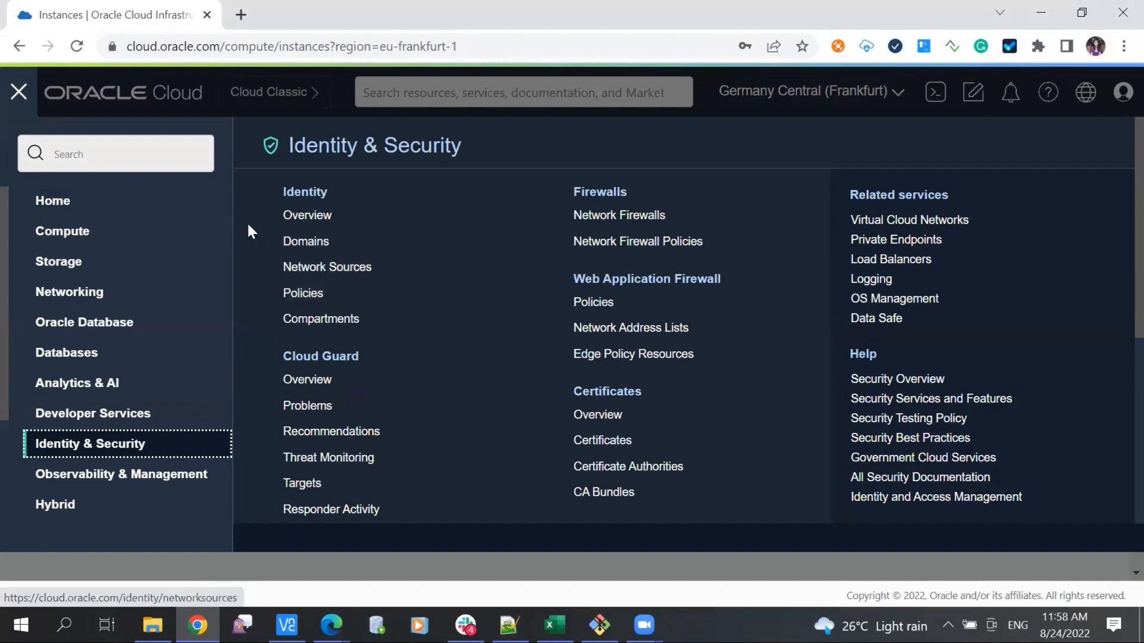
left_click(311, 217)
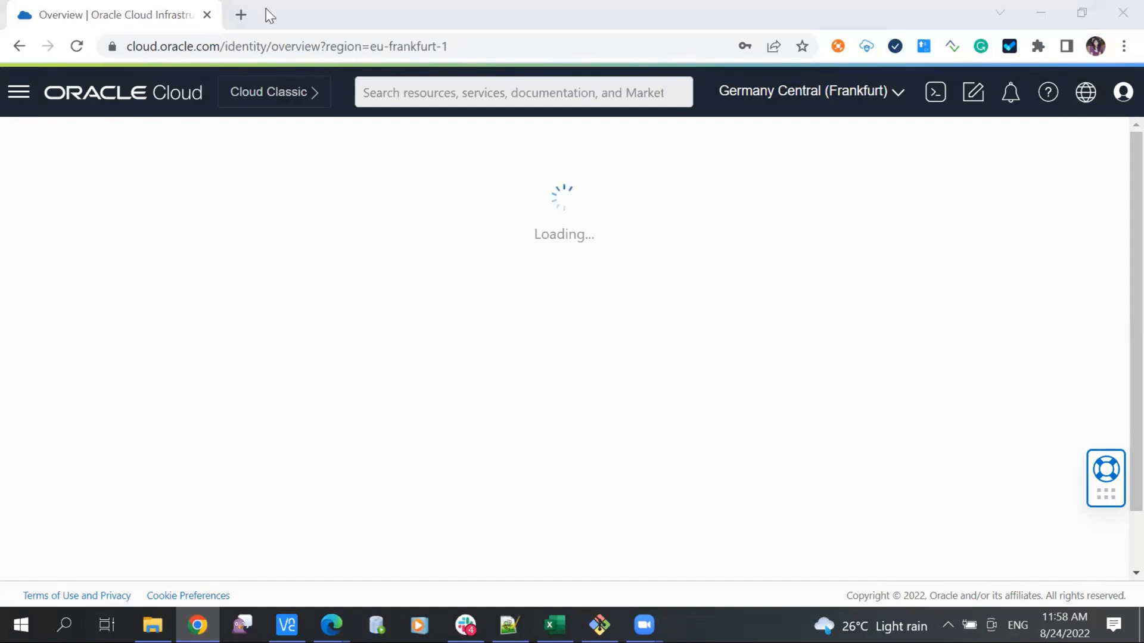
- Sign out immediately and continue to the Default identity domain's sign-in page
left_click(1123, 91)
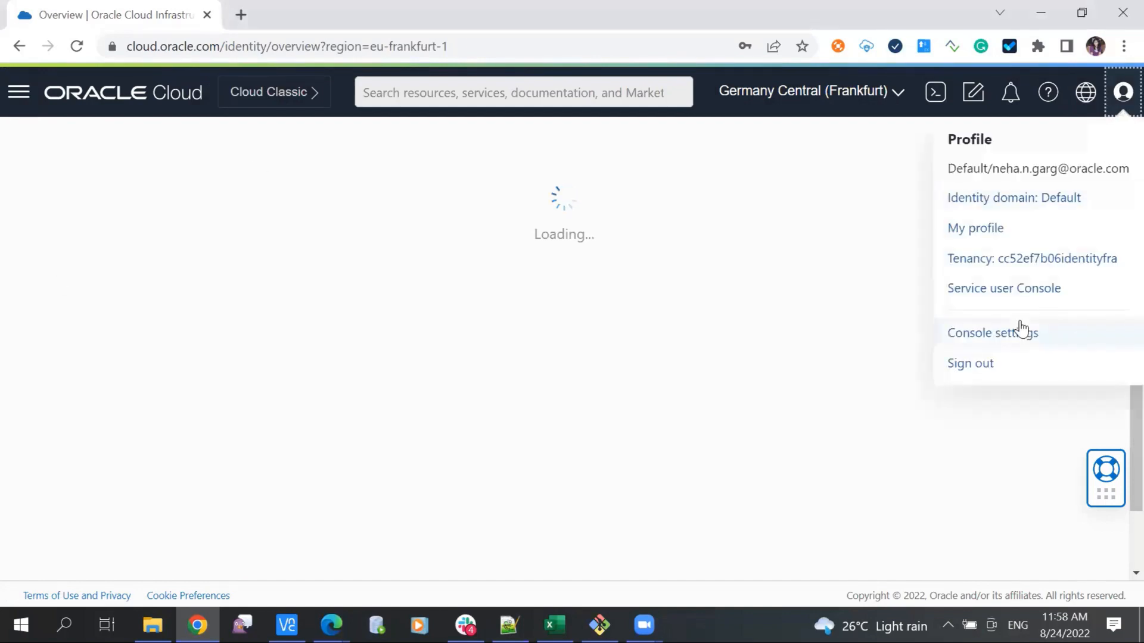
left_click(968, 365)
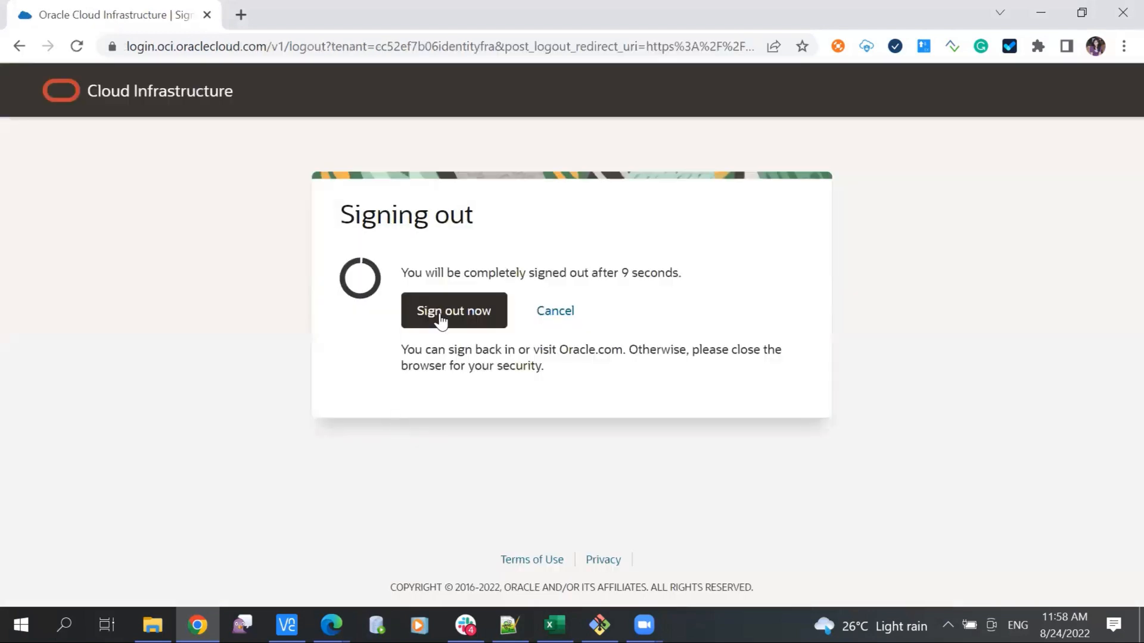
left_click(438, 319)
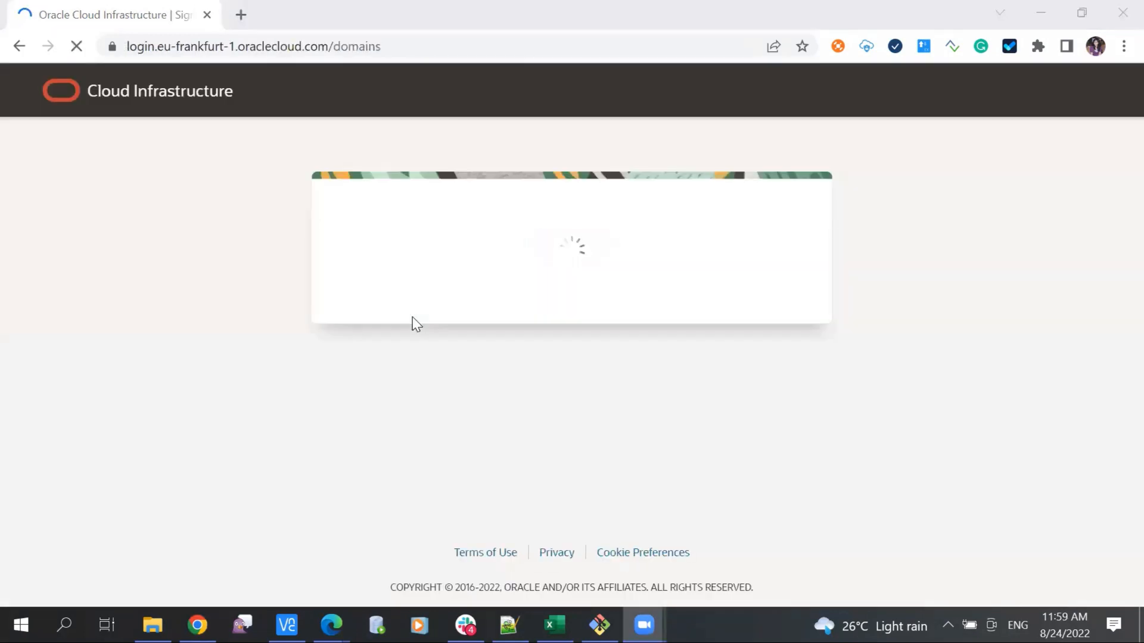
left_click(363, 456)
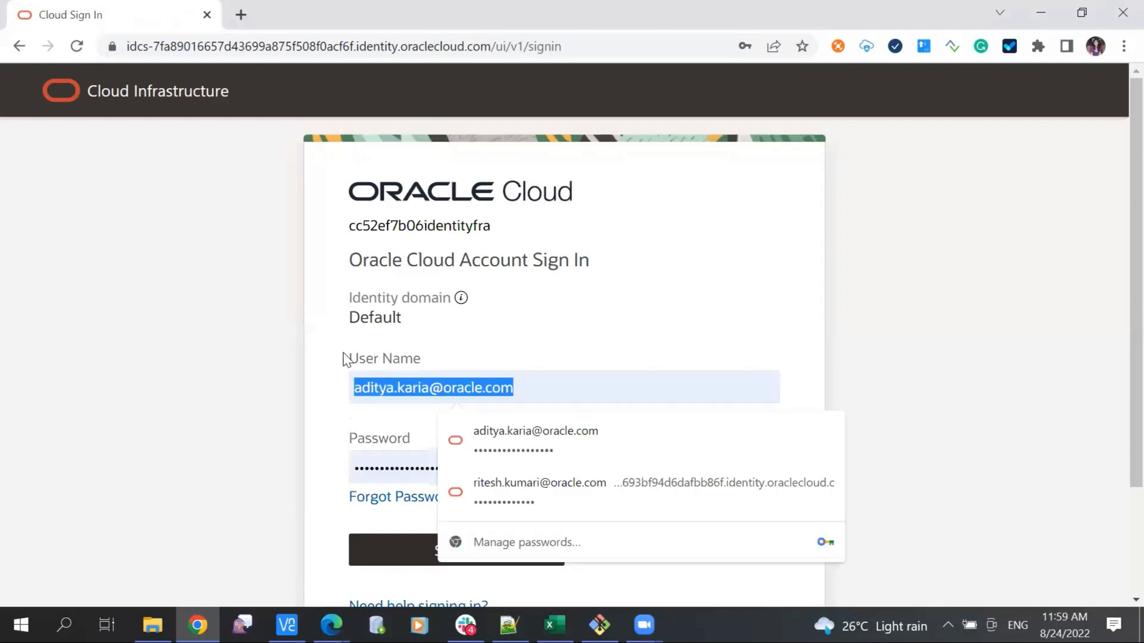
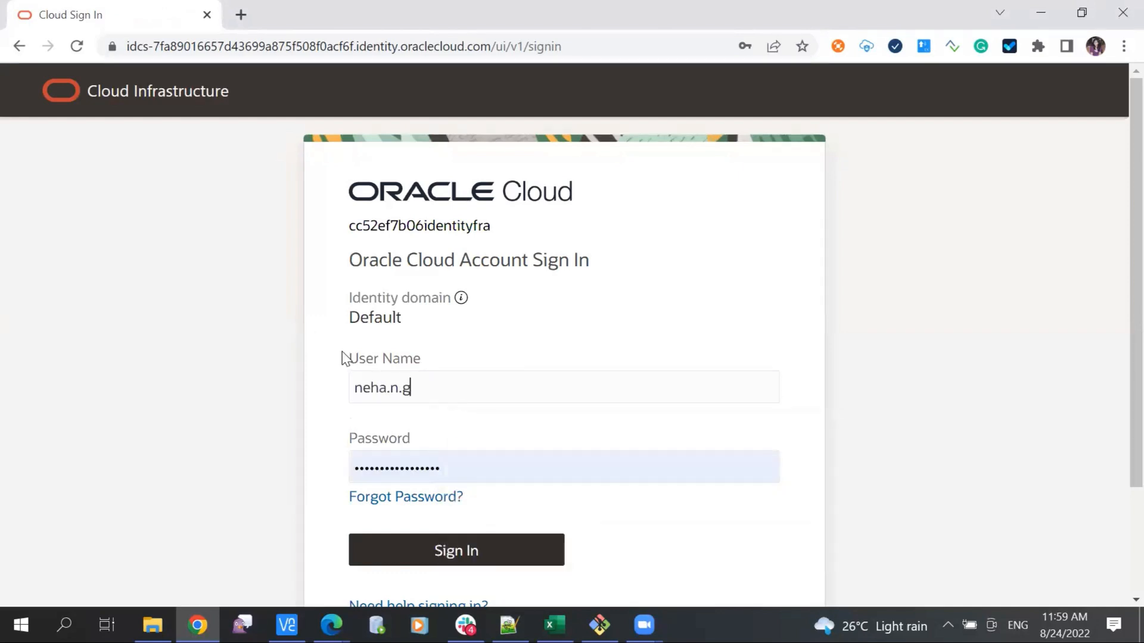
- Sign in with the new user's user name and password
key("Tab")
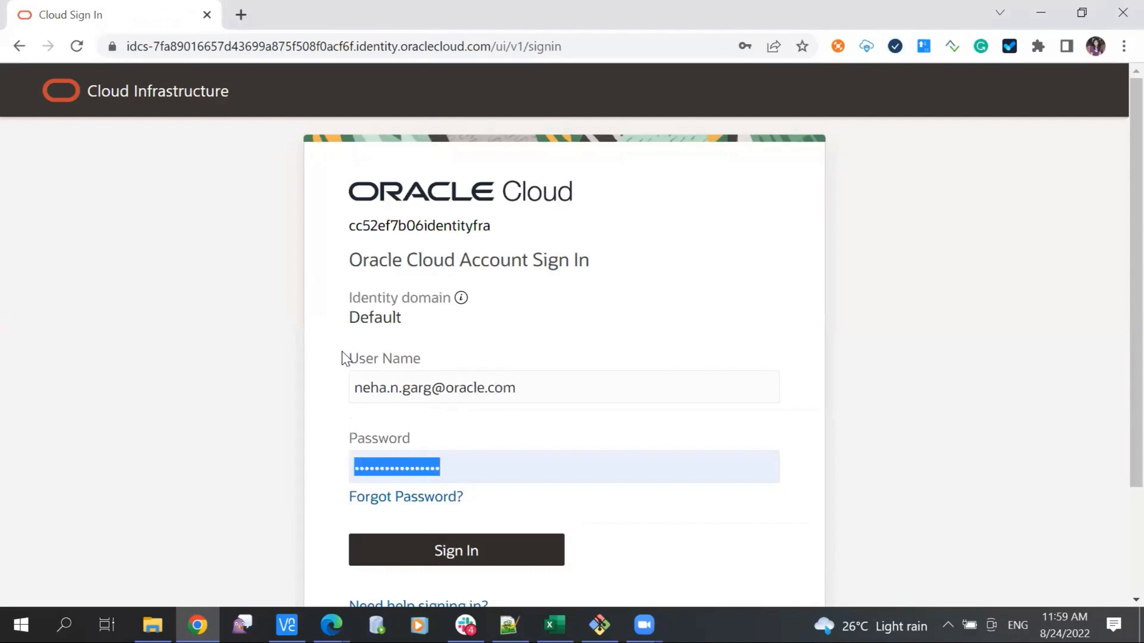
type("********")
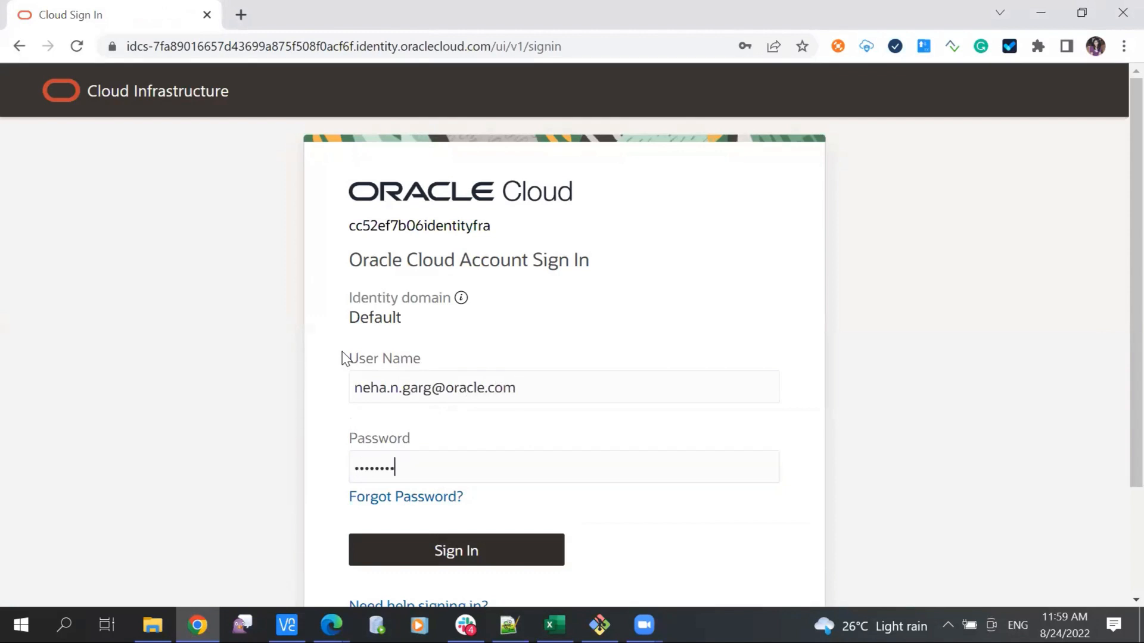
type("******")
key("Return")
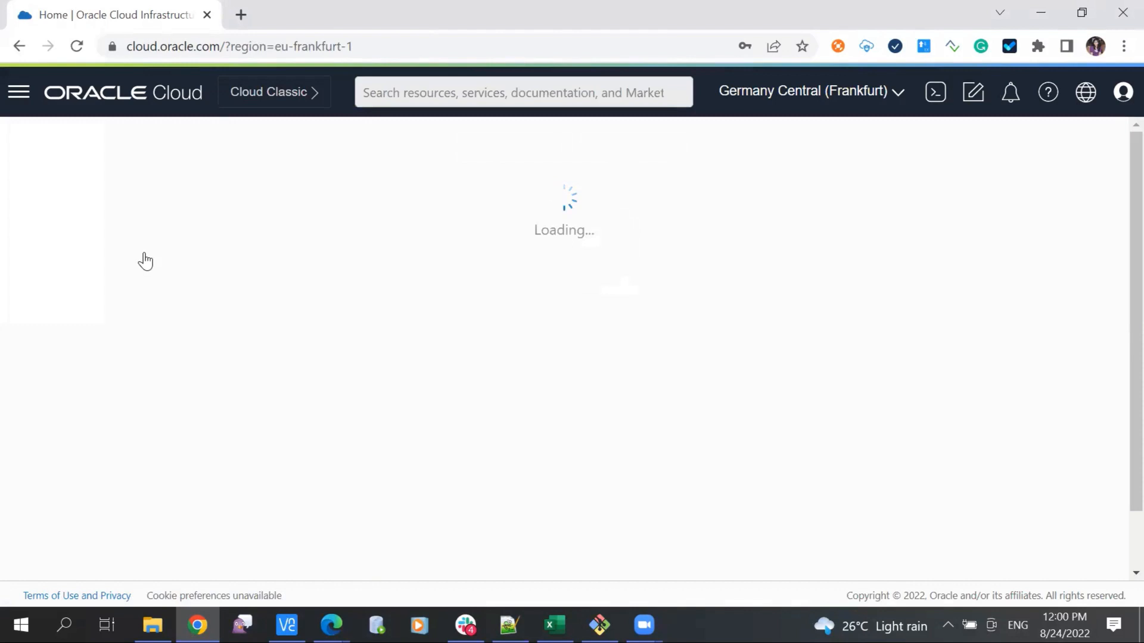
- Check the signed-in user, then open the Identity overview and its compartments list
left_click(1122, 94)
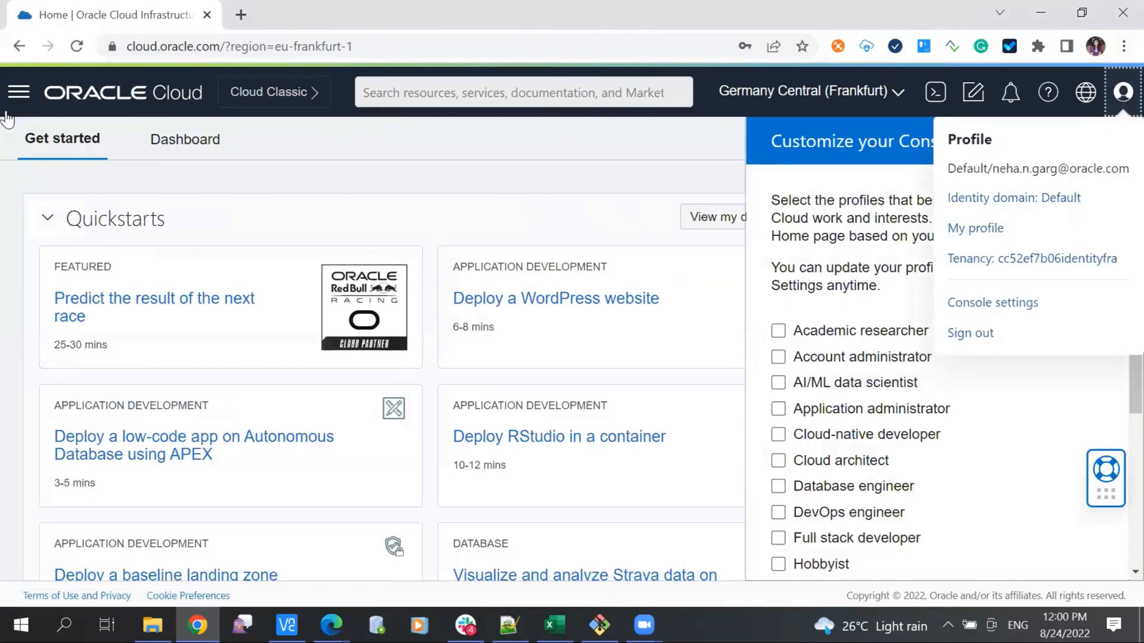
left_click(18, 92)
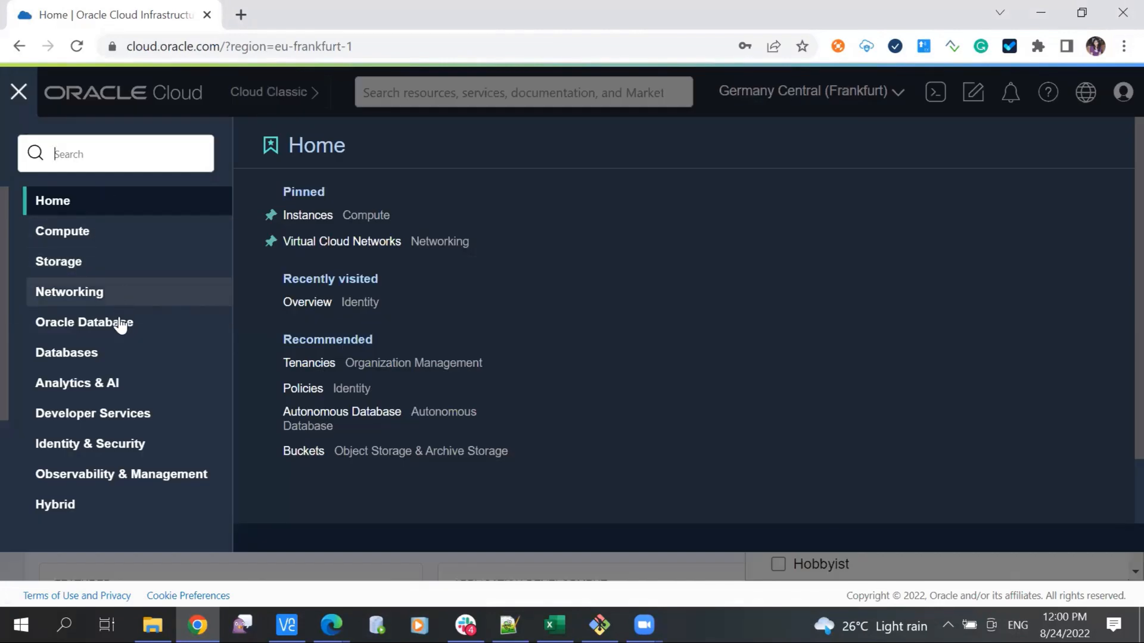
left_click(122, 444)
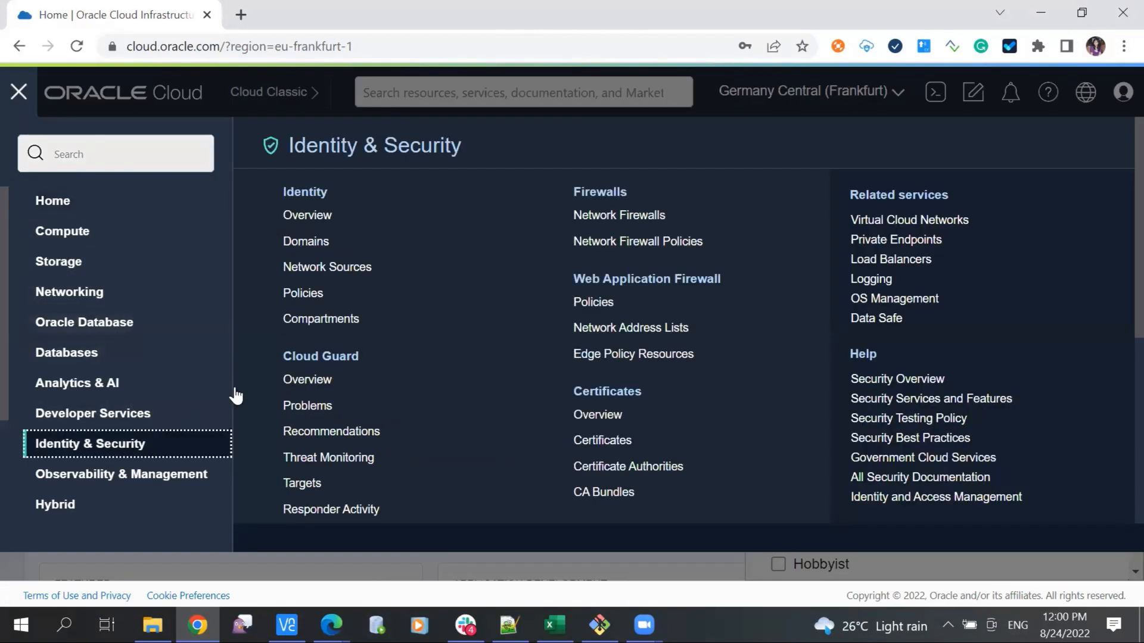
left_click(318, 218)
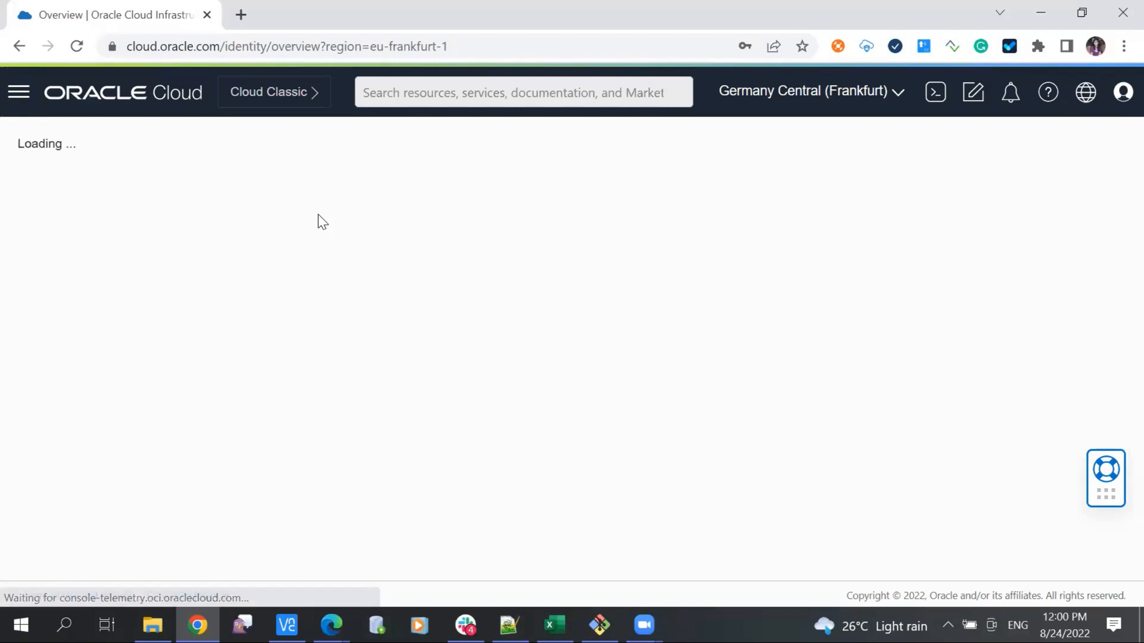
scroll(191, 311, "down", 3)
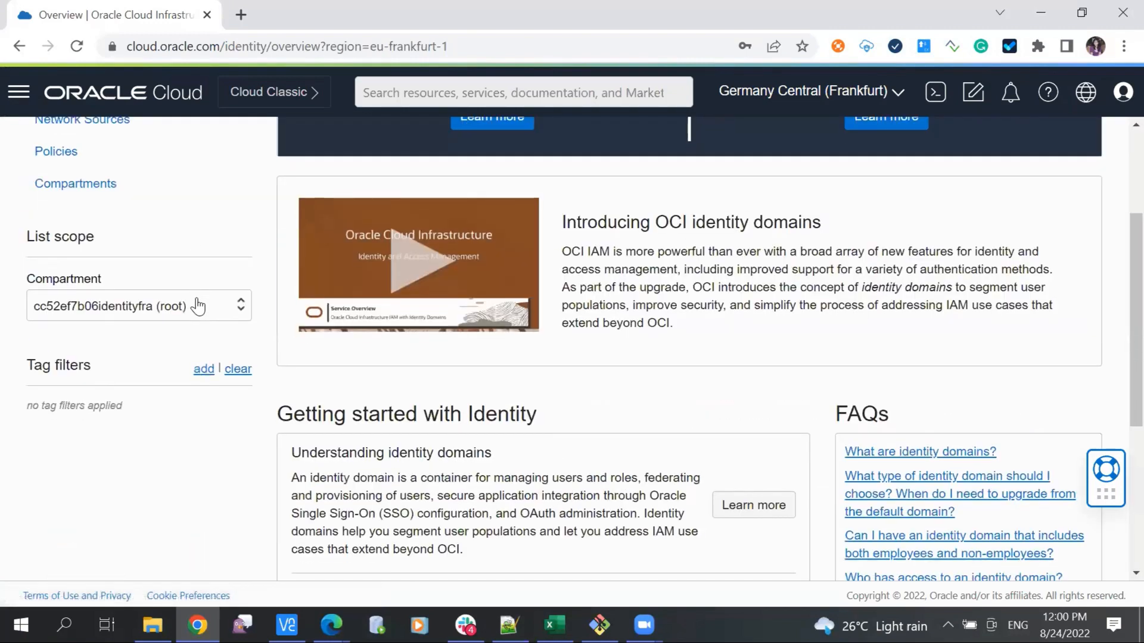
left_click(234, 302)
scroll(198, 215, "up", 1)
scroll(199, 223, "up", 2)
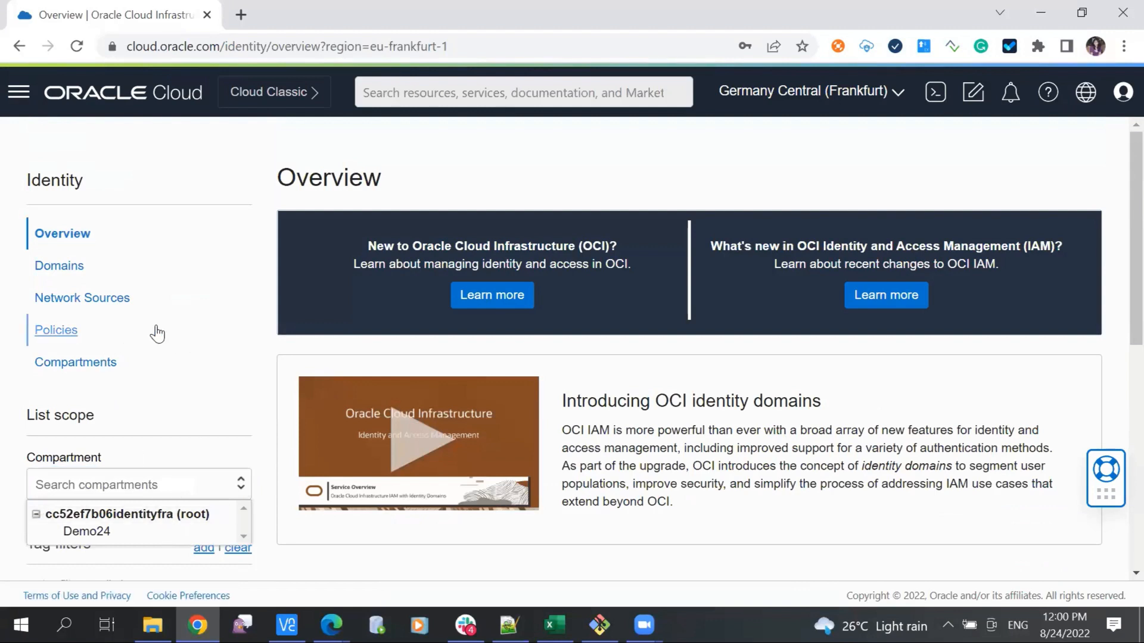
- Open Domains and scope it to the Demo24 compartment, showing Demo24 with 1 user, 2 groups
left_click(77, 274)
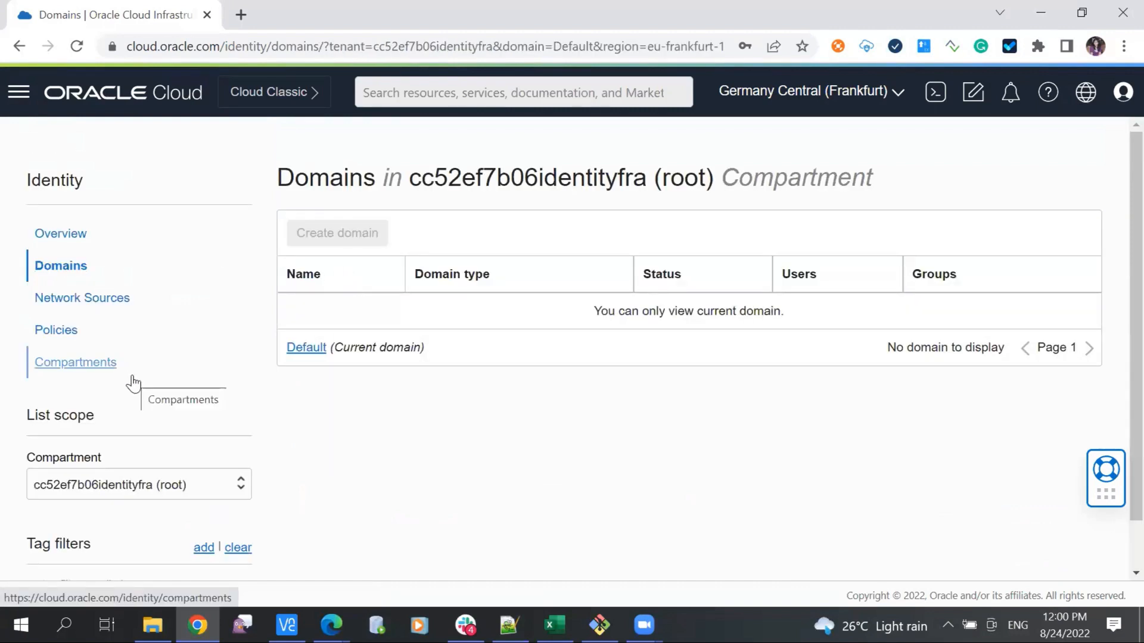
scroll(251, 440, "down", 1)
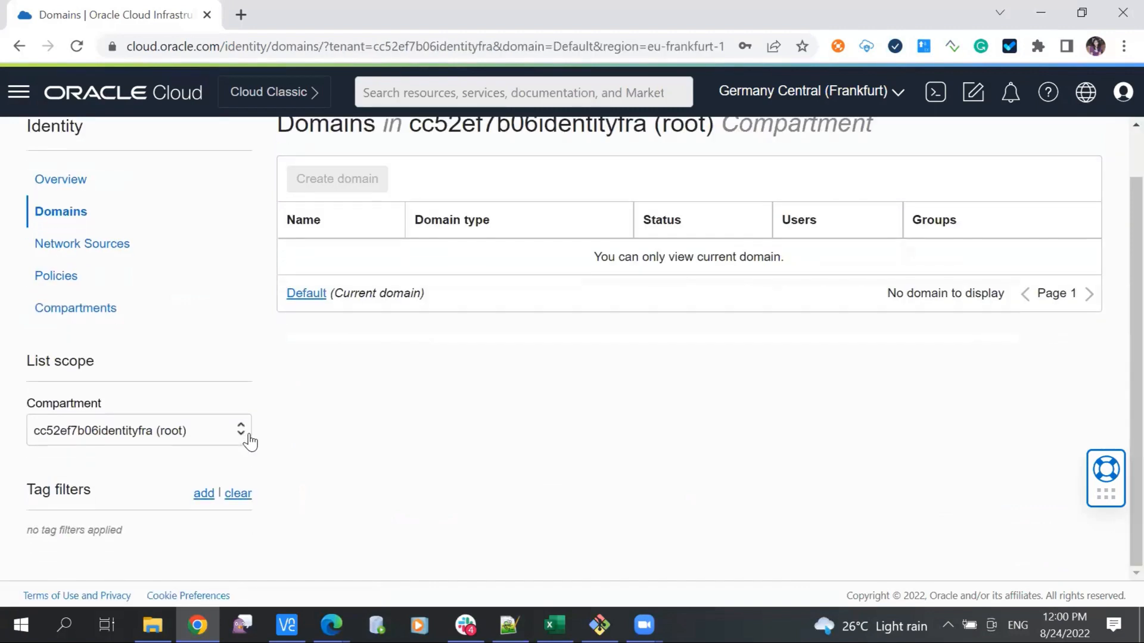
left_click(166, 430)
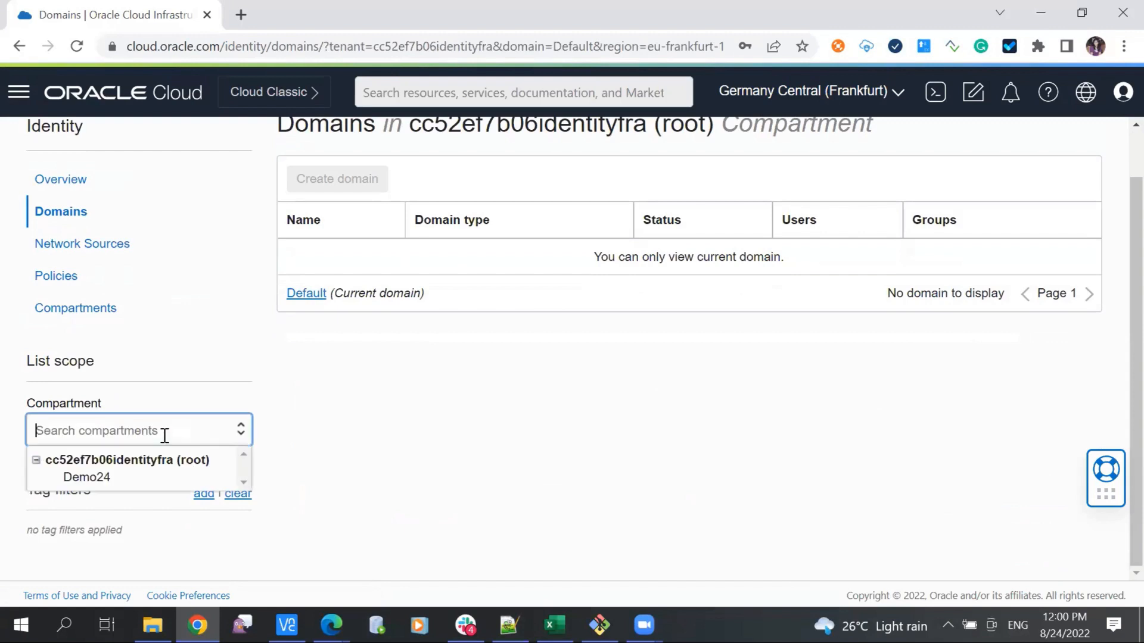
left_click(126, 479)
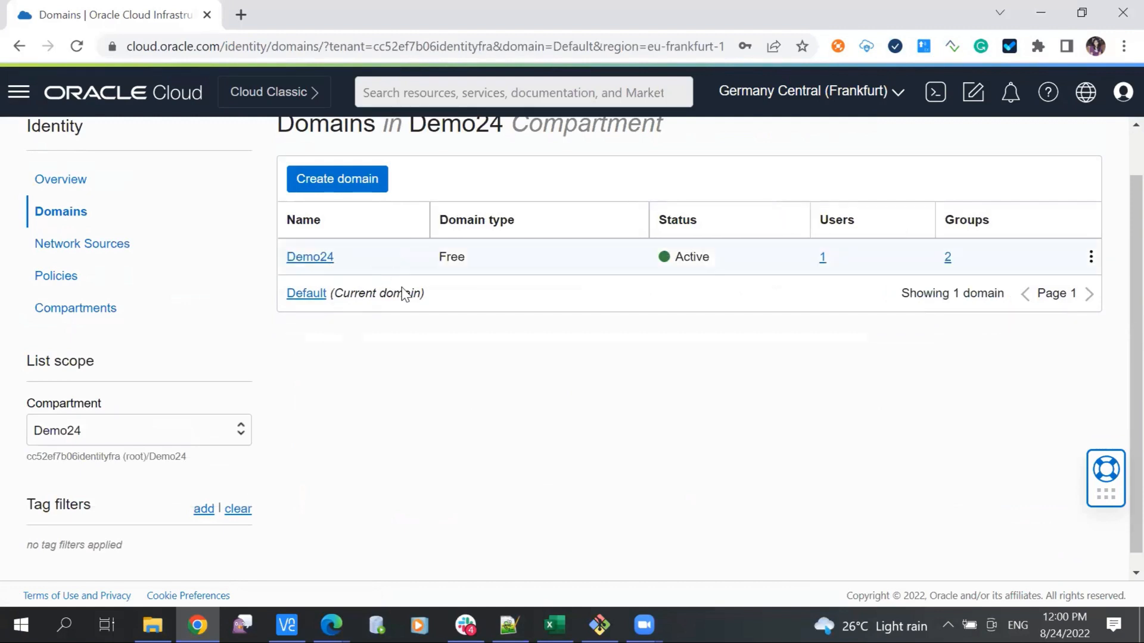
left_click(305, 262)
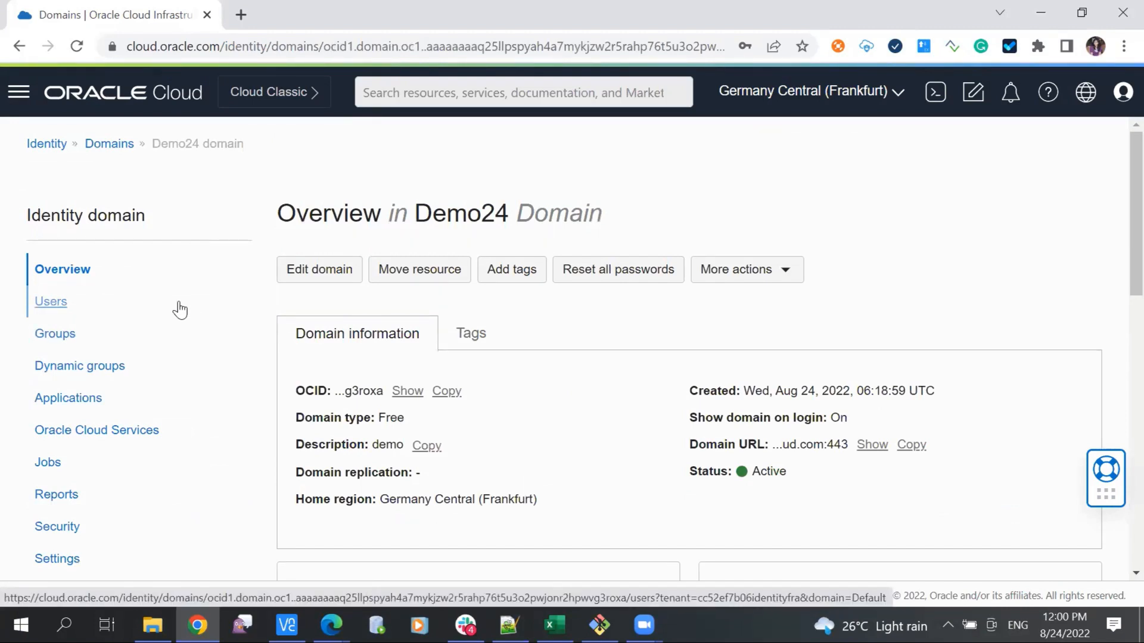
left_click(53, 304)
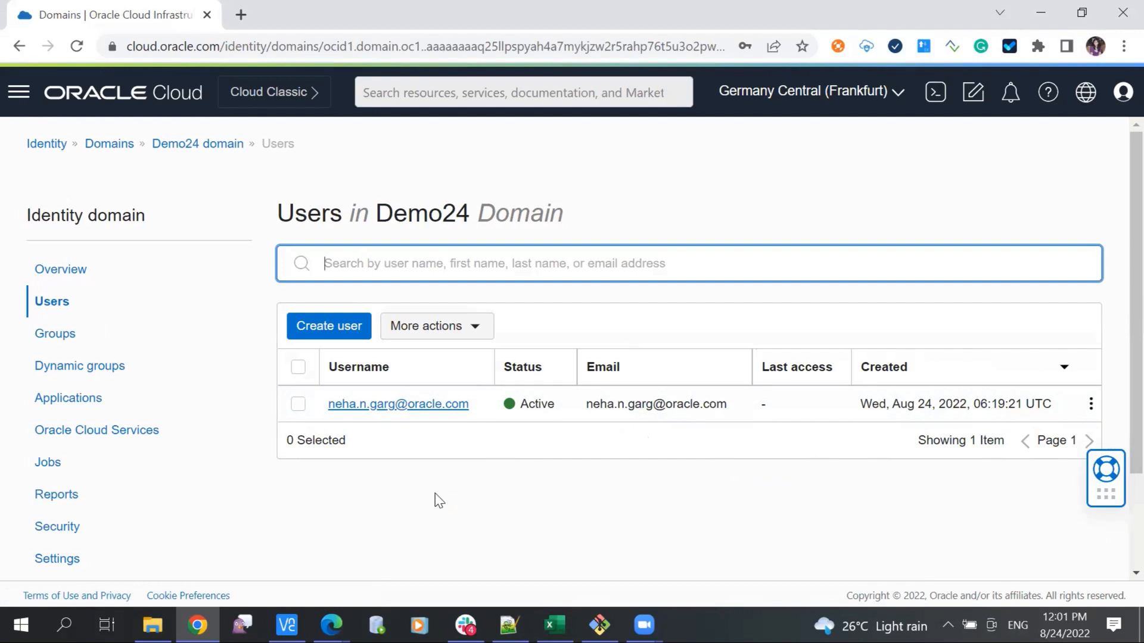
left_click(48, 344)
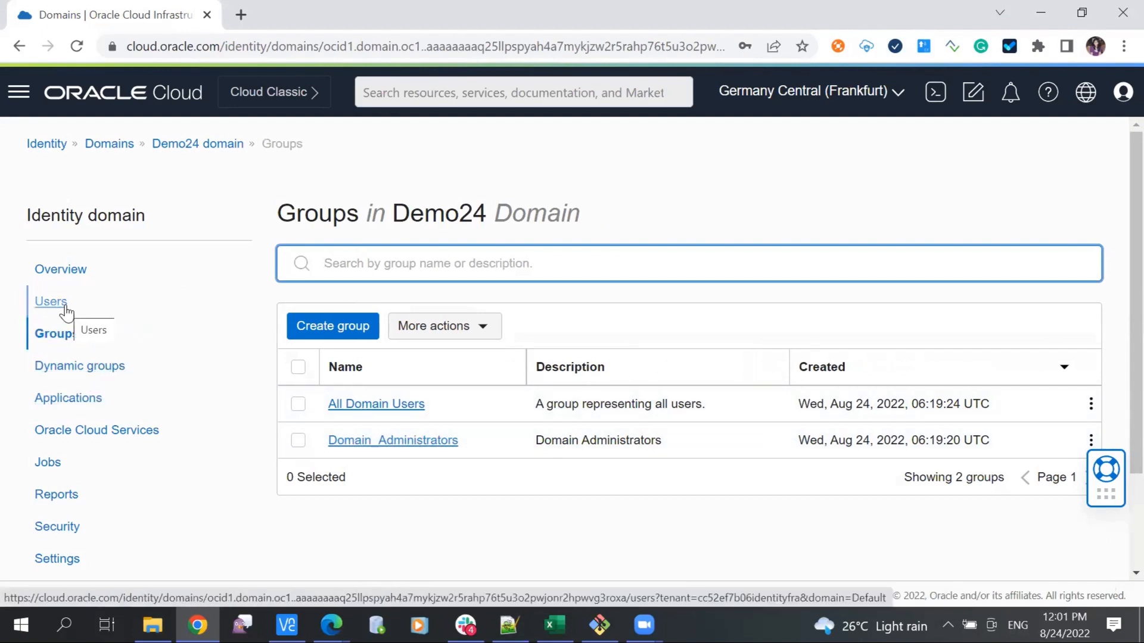
left_click(93, 146)
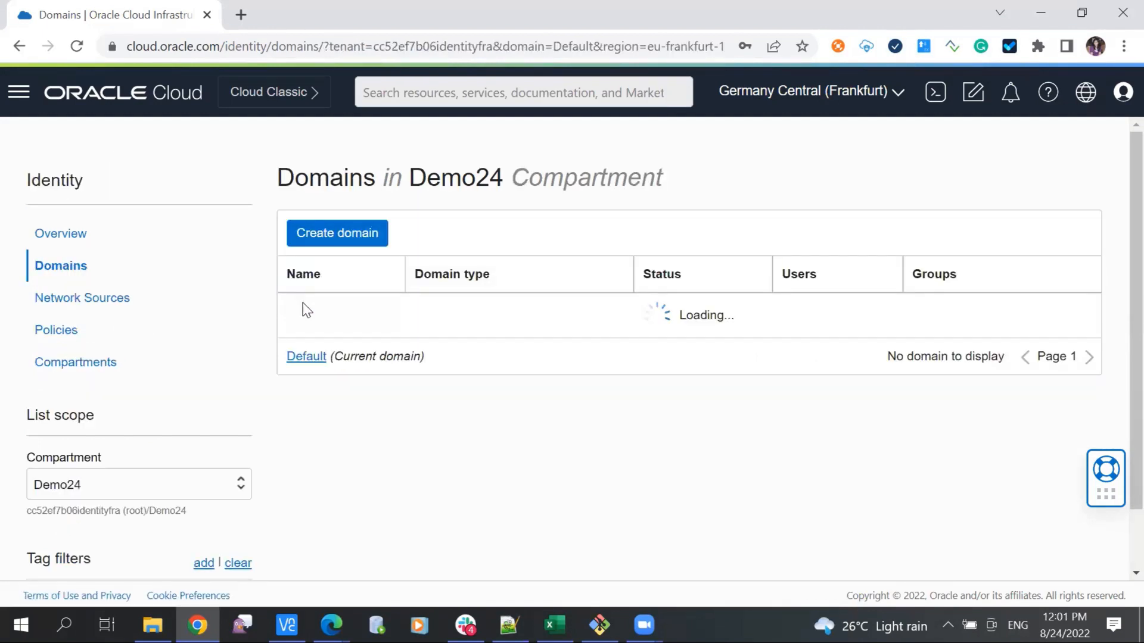
- Switch the compartment to root, open the Default domain, and view its Users list
left_click(162, 489)
left_click(153, 512)
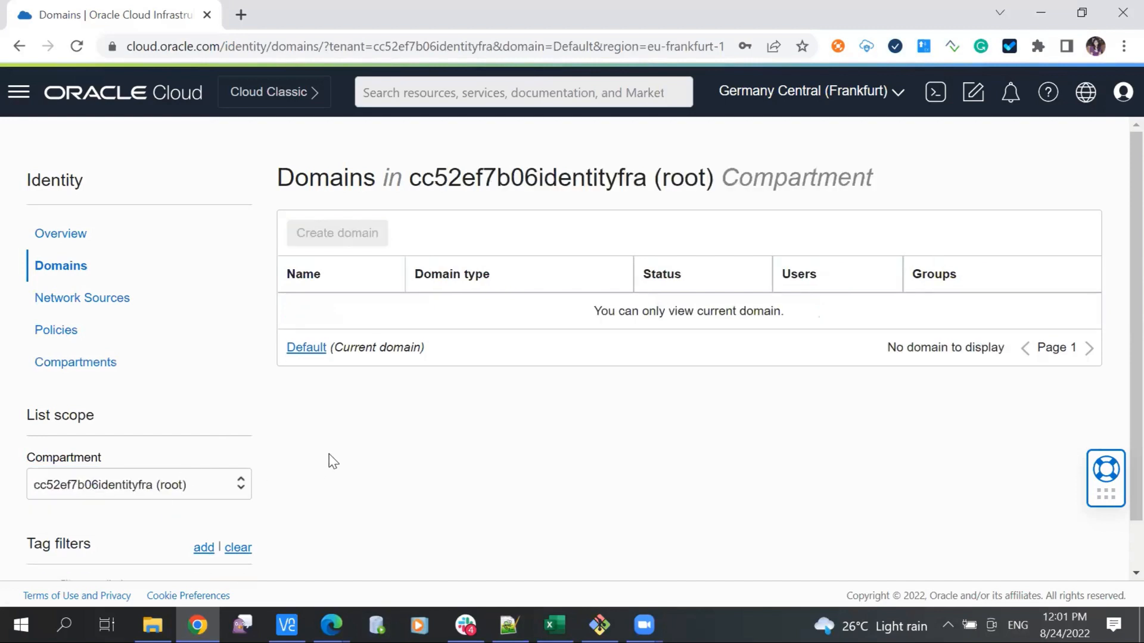
left_click(312, 351)
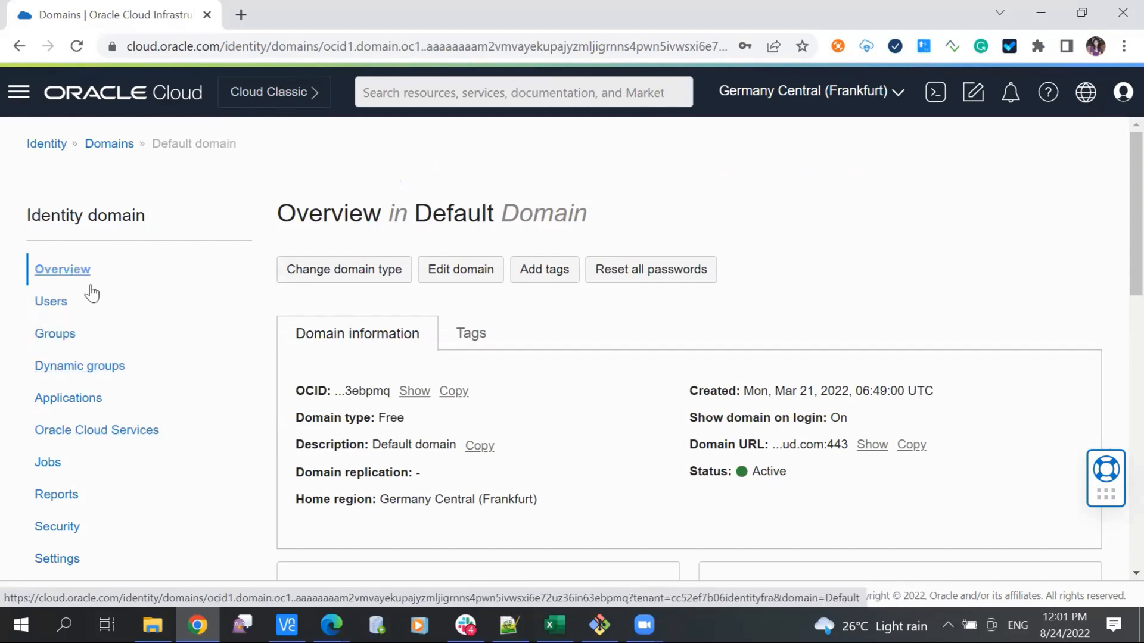
left_click(58, 303)
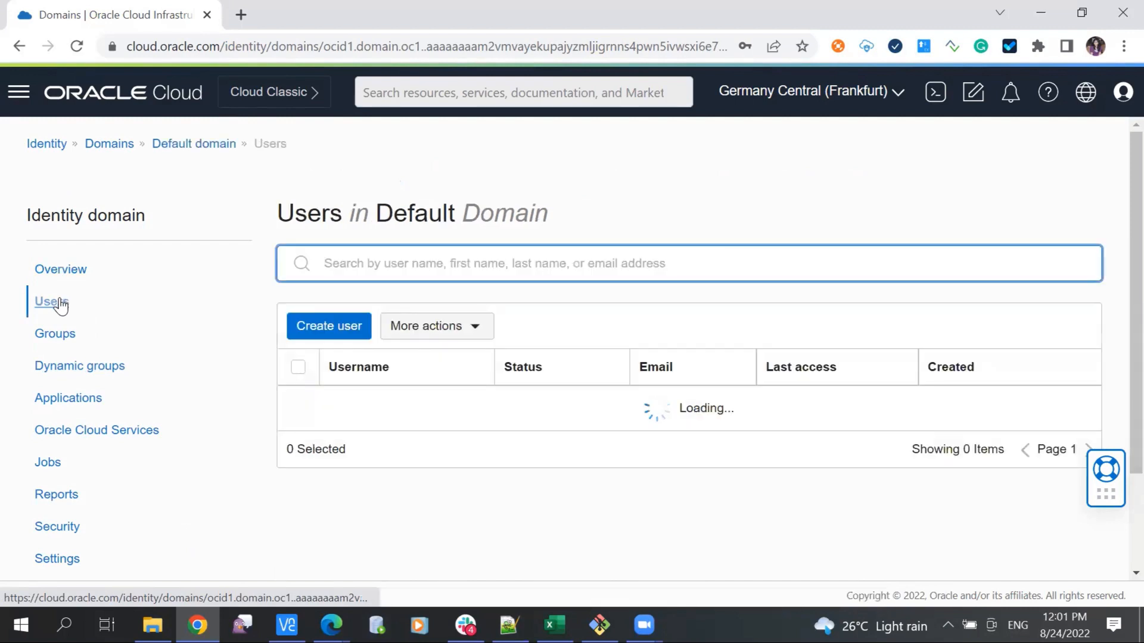